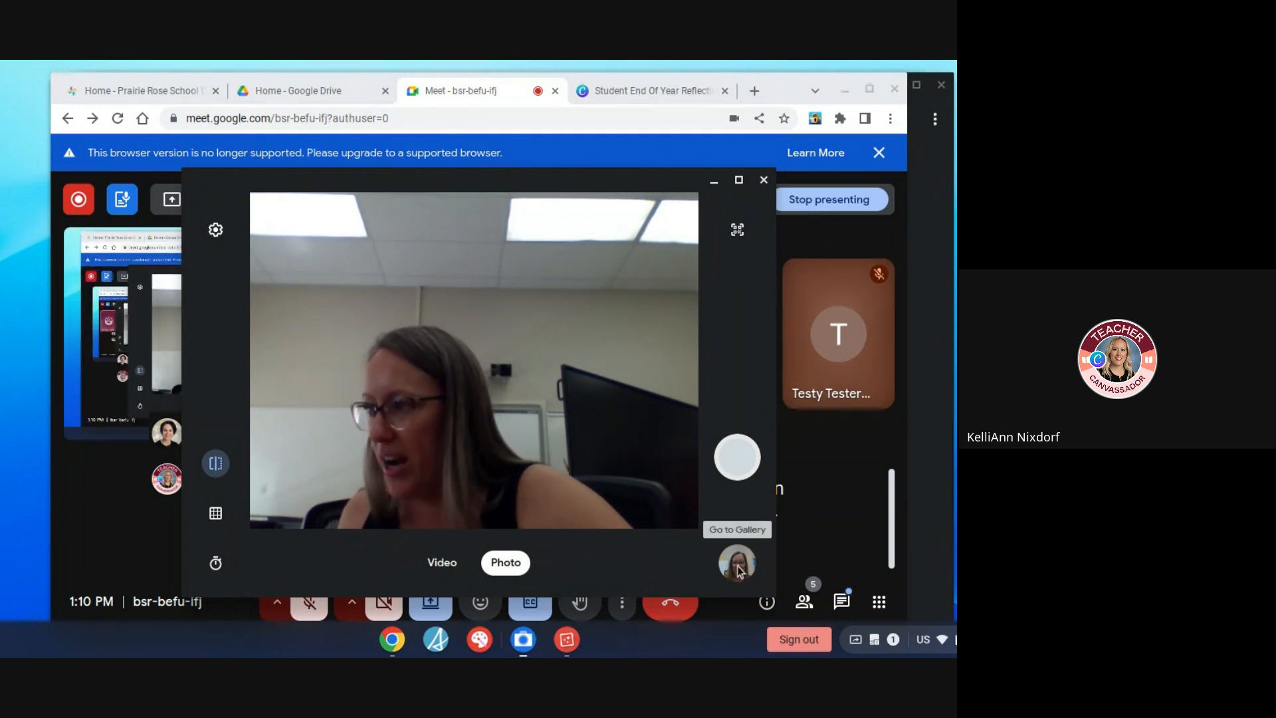
Open the most recent photo from the camera gallery, copy the image and minimize the photo viewer
click(738, 565)
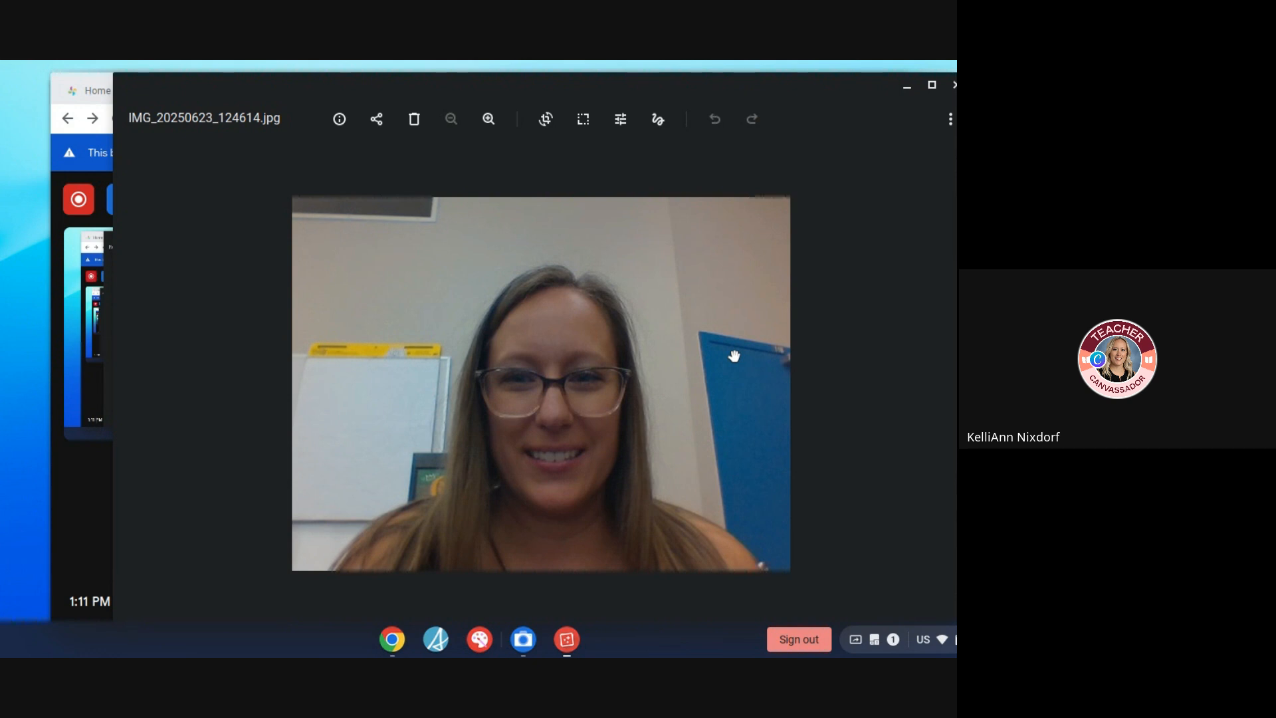
right_click(734, 357)
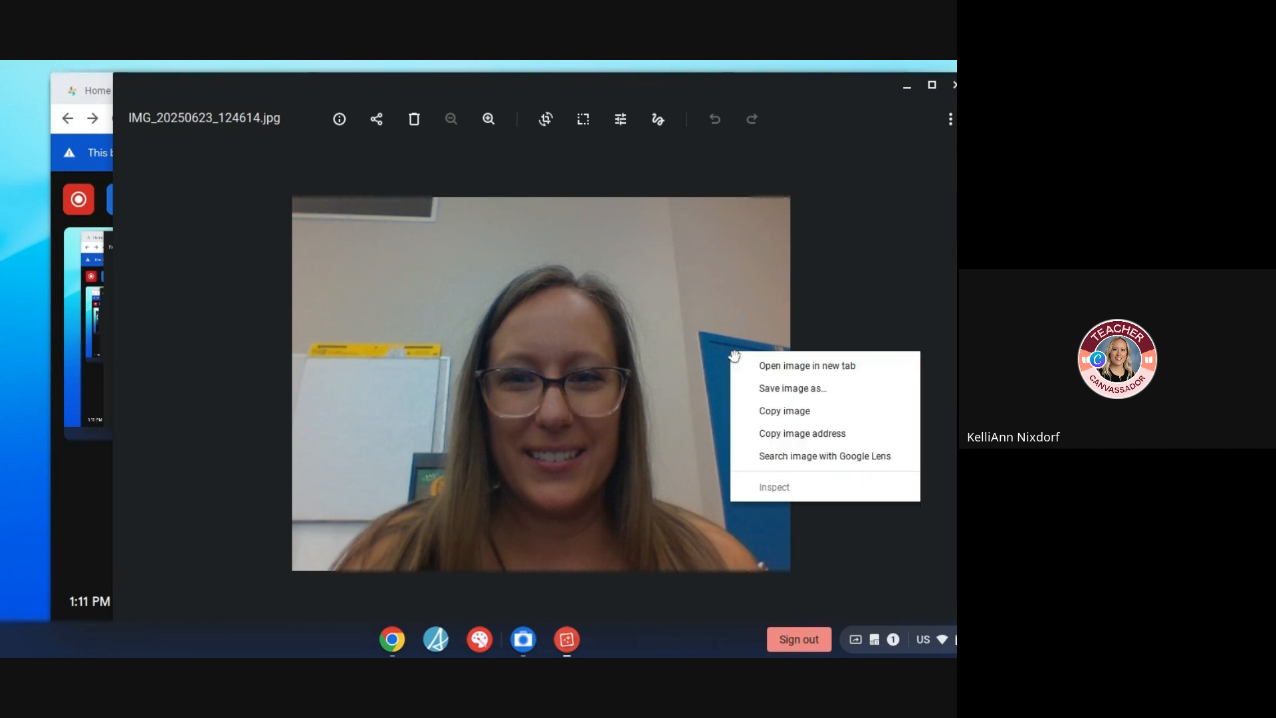
click(796, 415)
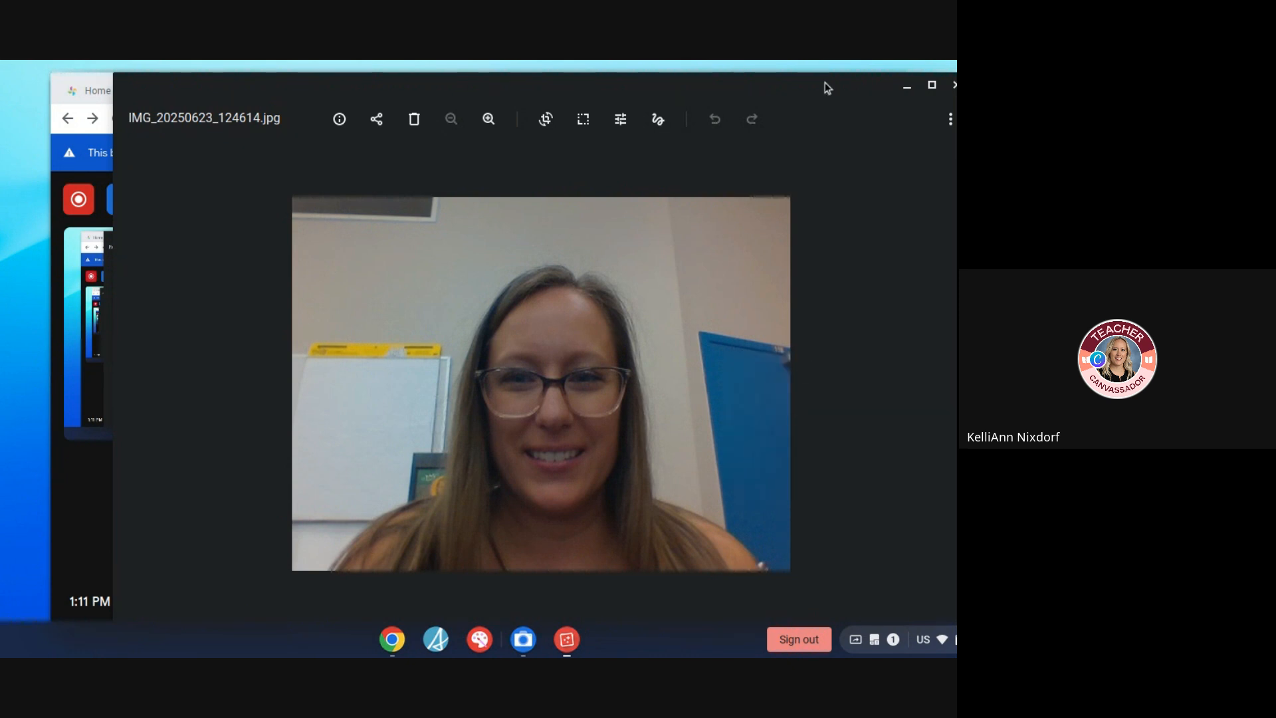
click(905, 91)
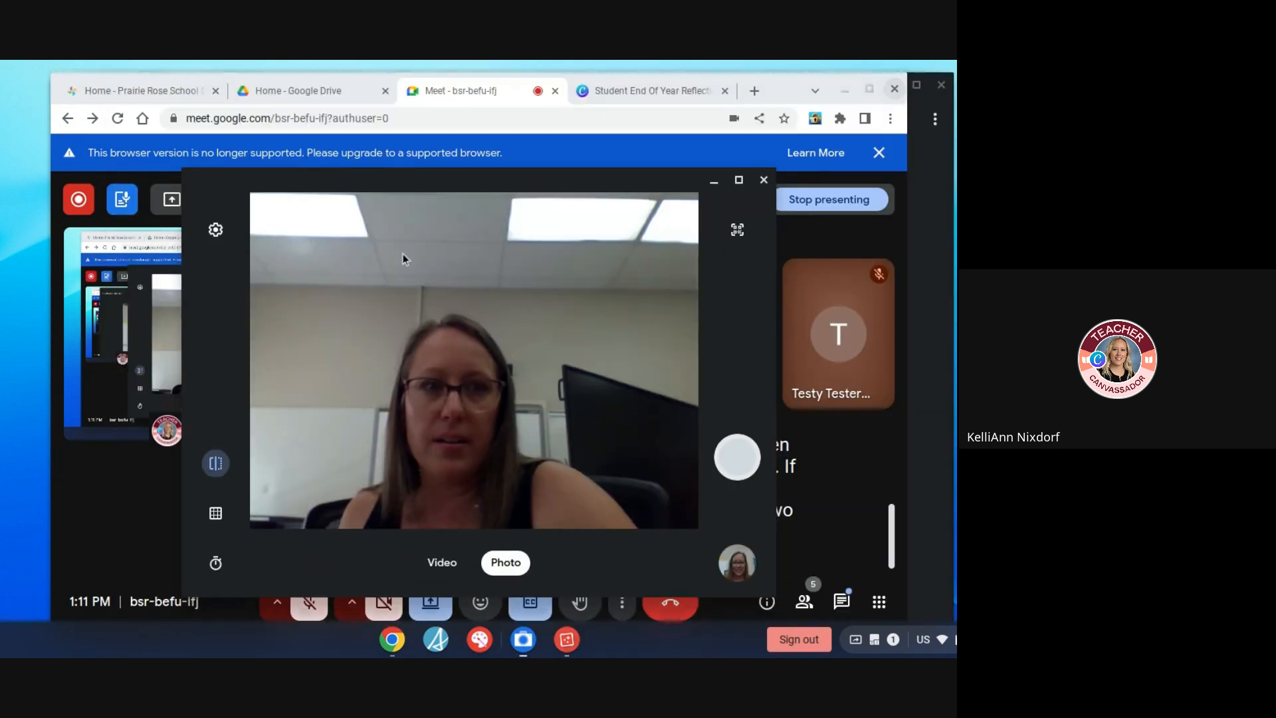
Switch to the Student End Of Year Reflection template in Canva and open a copy of it in the editor
click(664, 89)
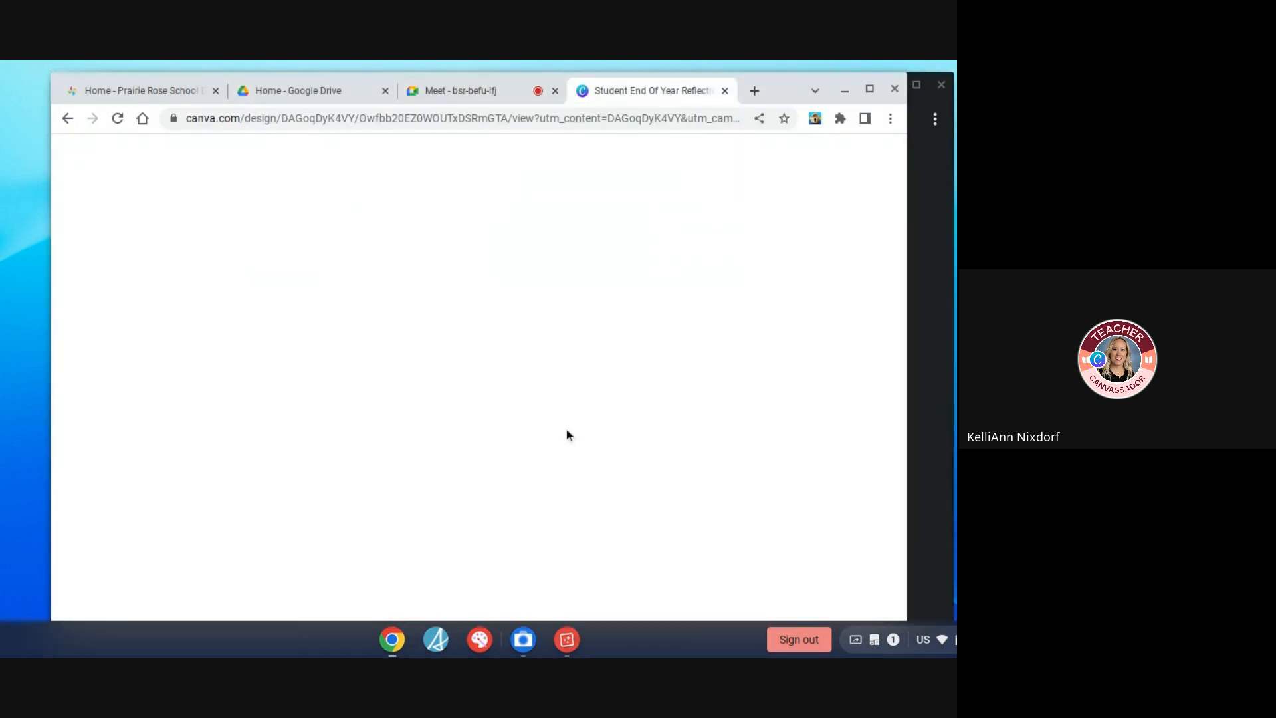
scroll(566, 435, down, 3)
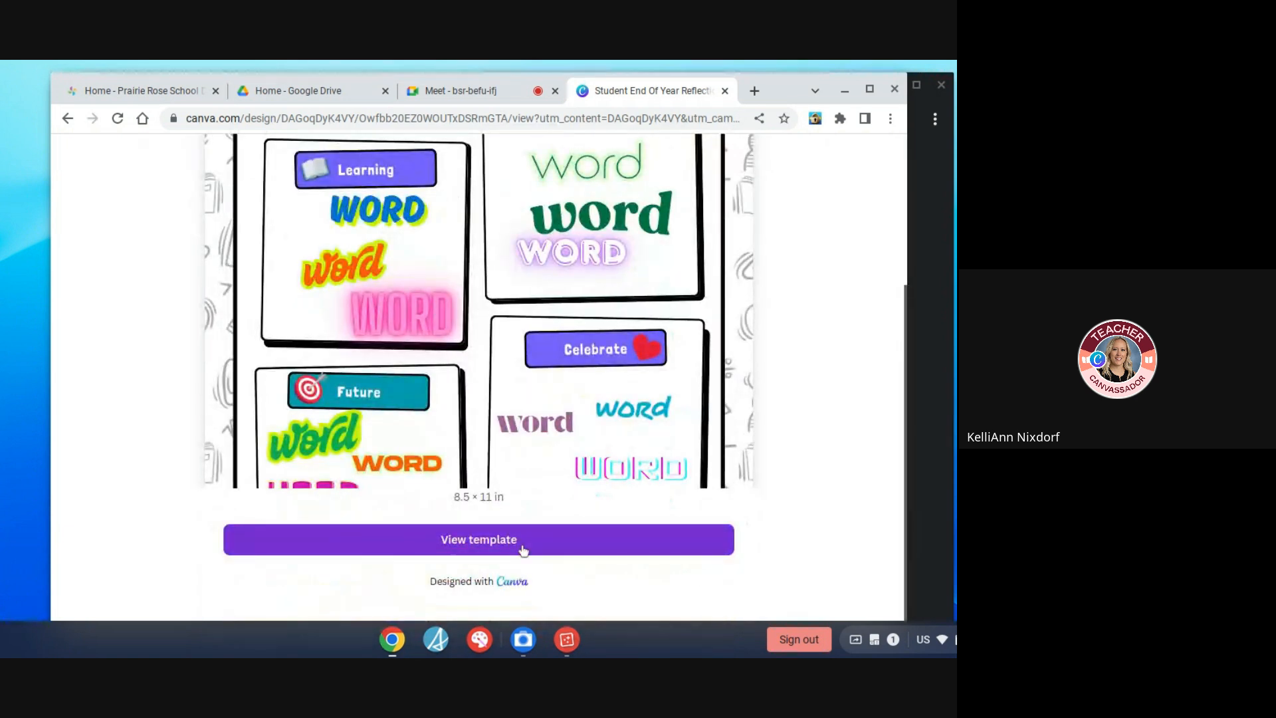
click(524, 549)
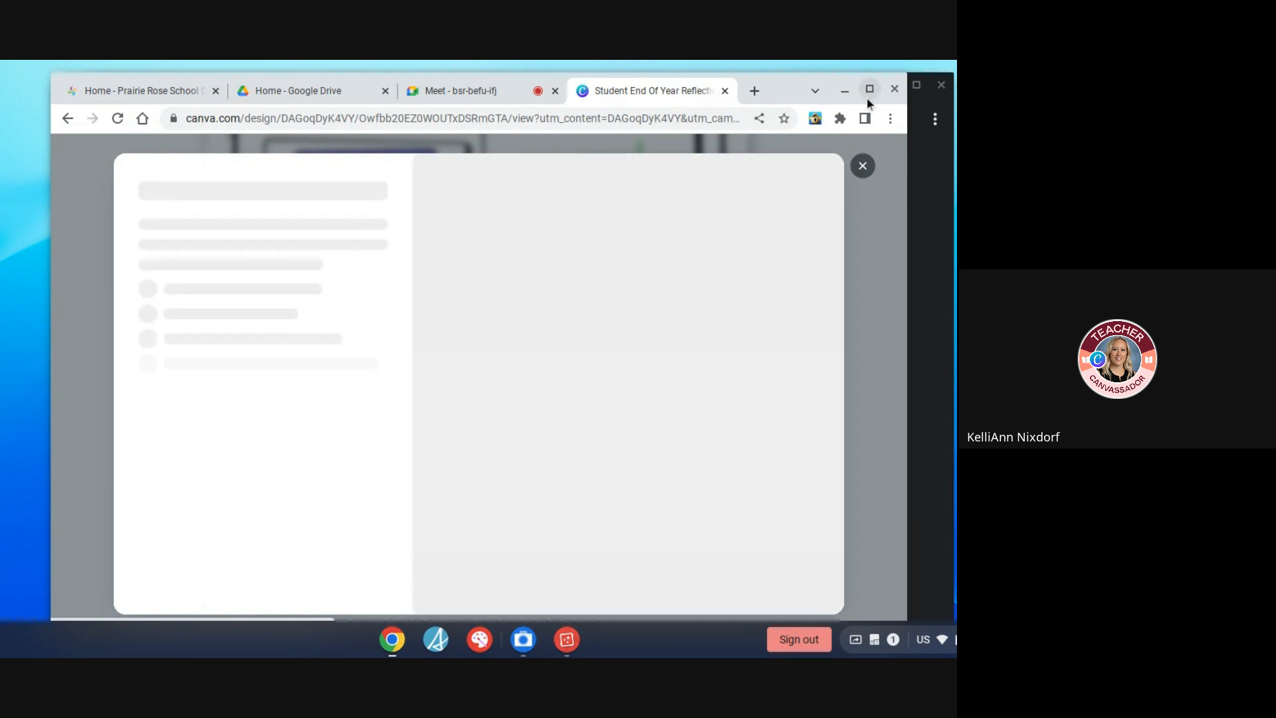
click(868, 97)
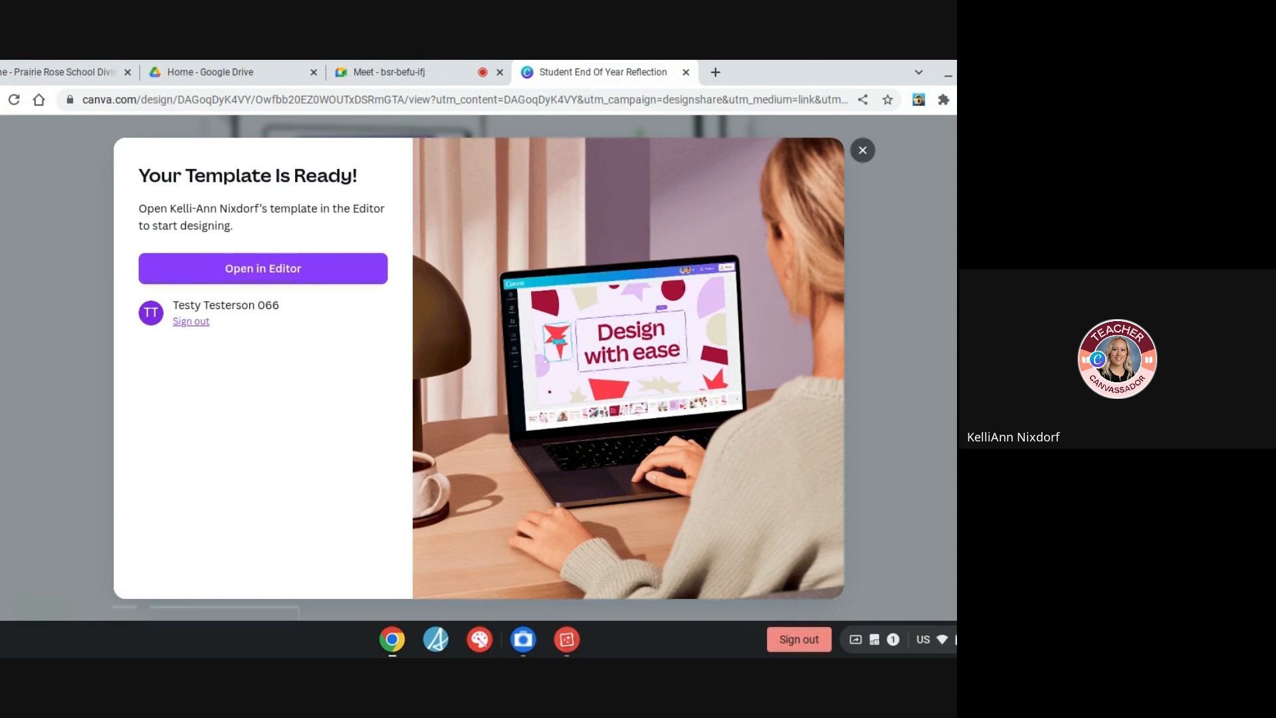
click(277, 270)
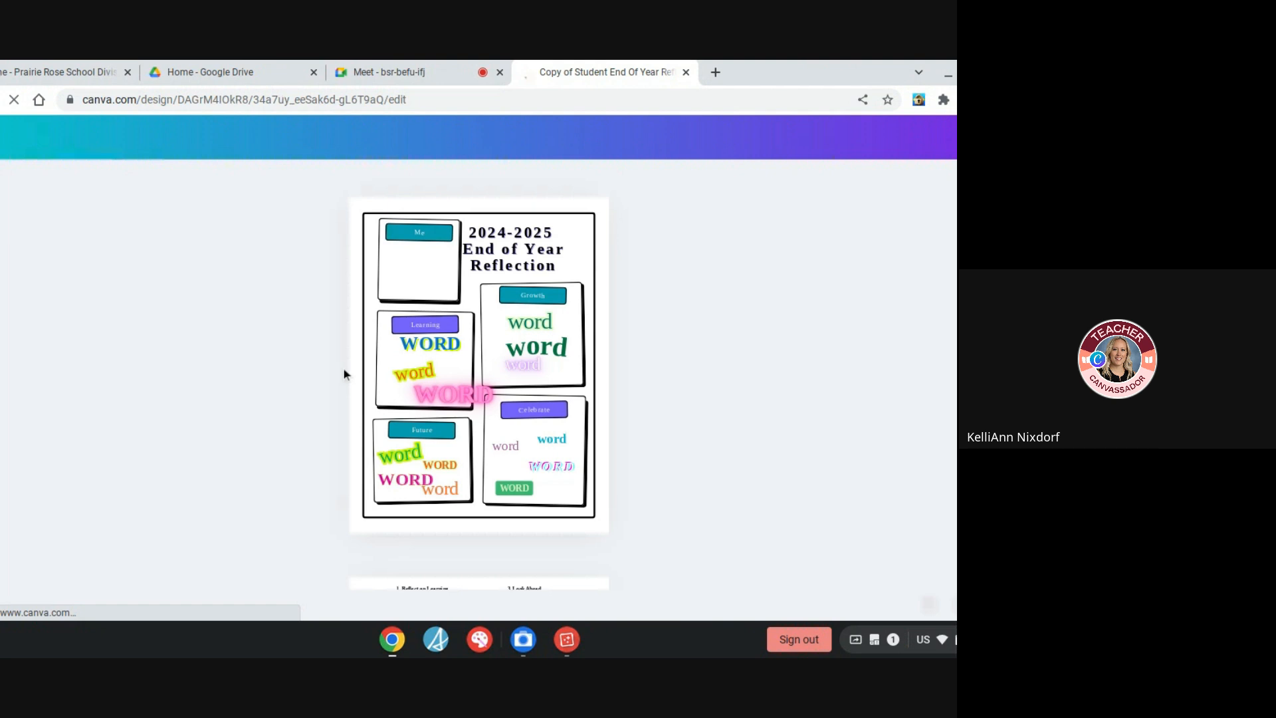
scroll(557, 285, down, 3)
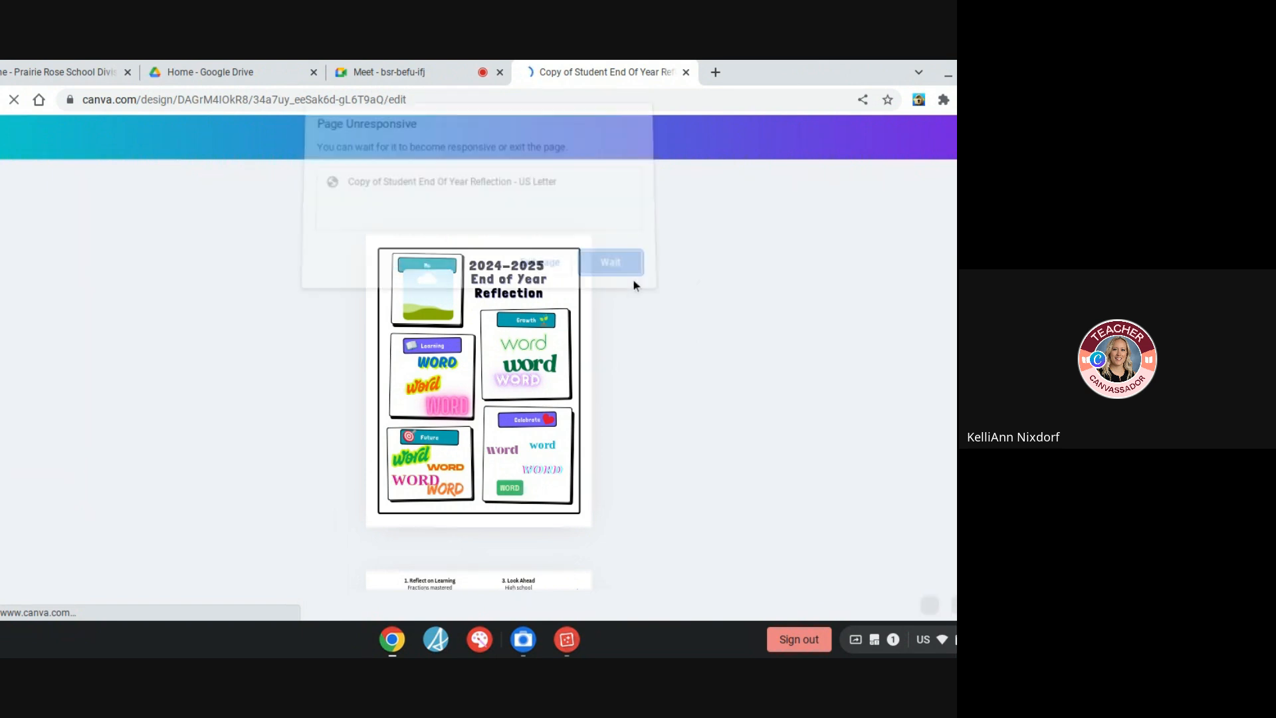
click(619, 281)
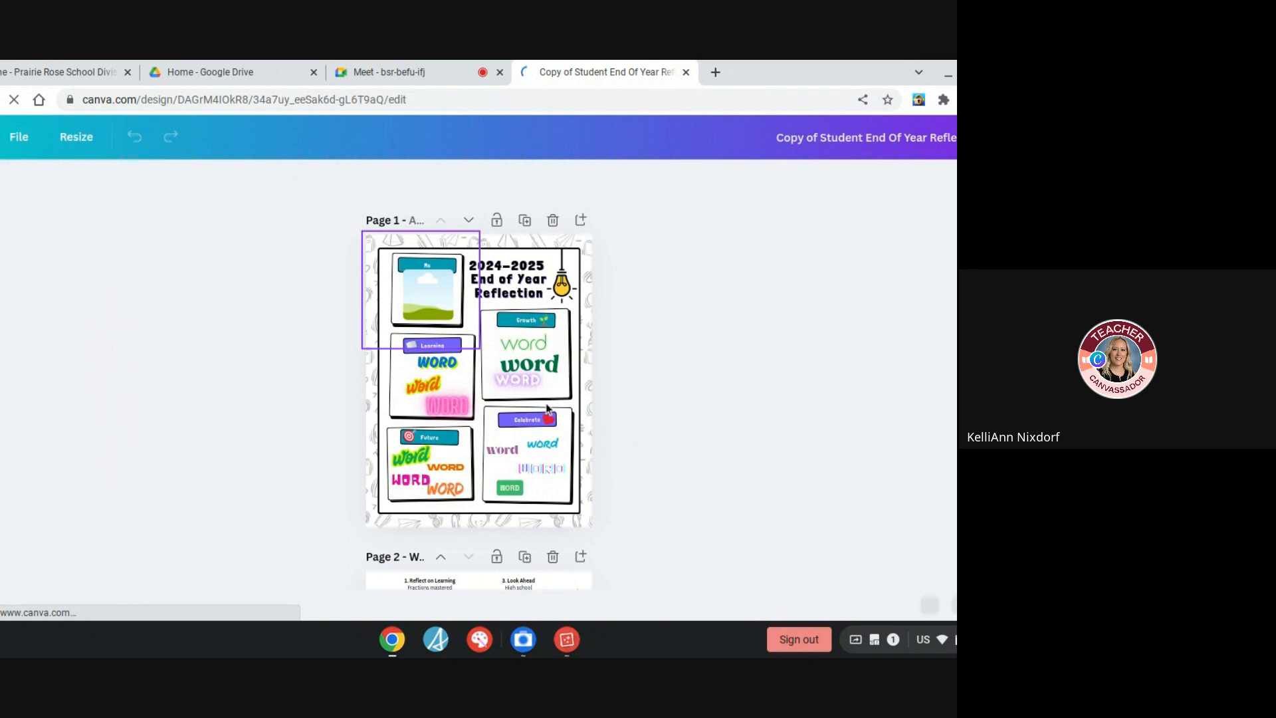
Return to the Camera app, reopen the photo IMG_20250623_124614.jpg, copy the image and close the viewer
click(522, 639)
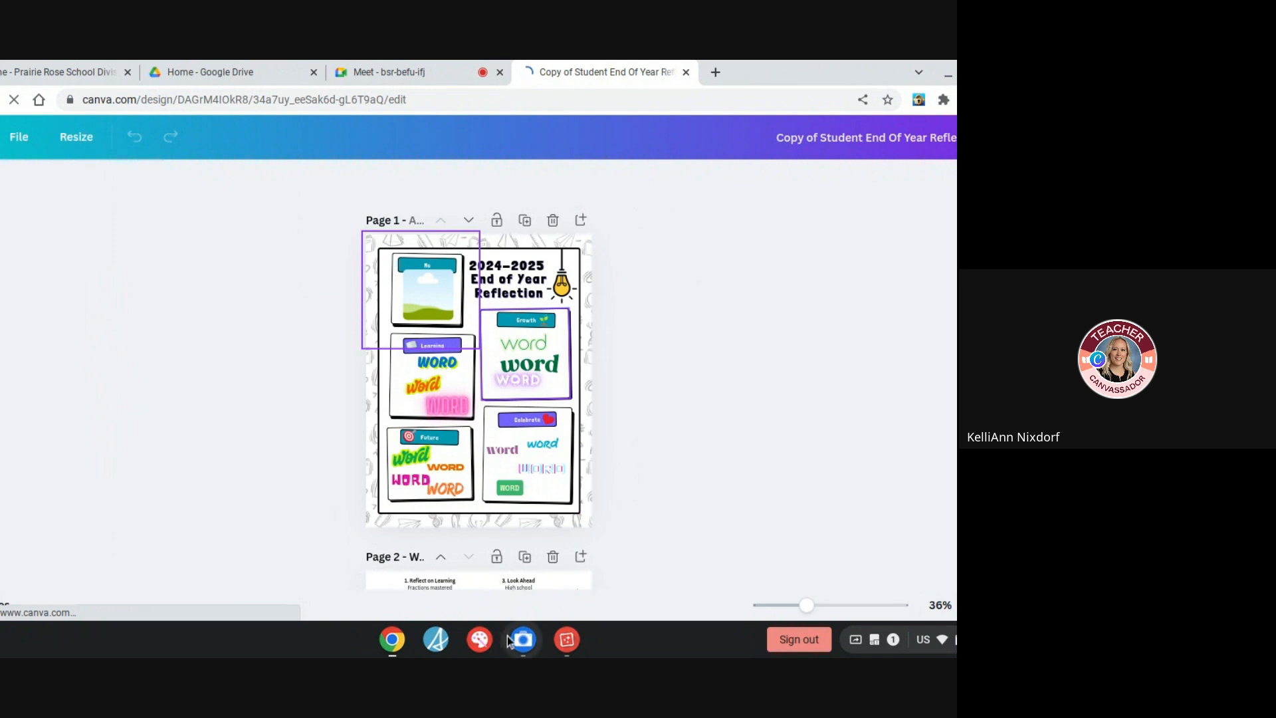
click(731, 562)
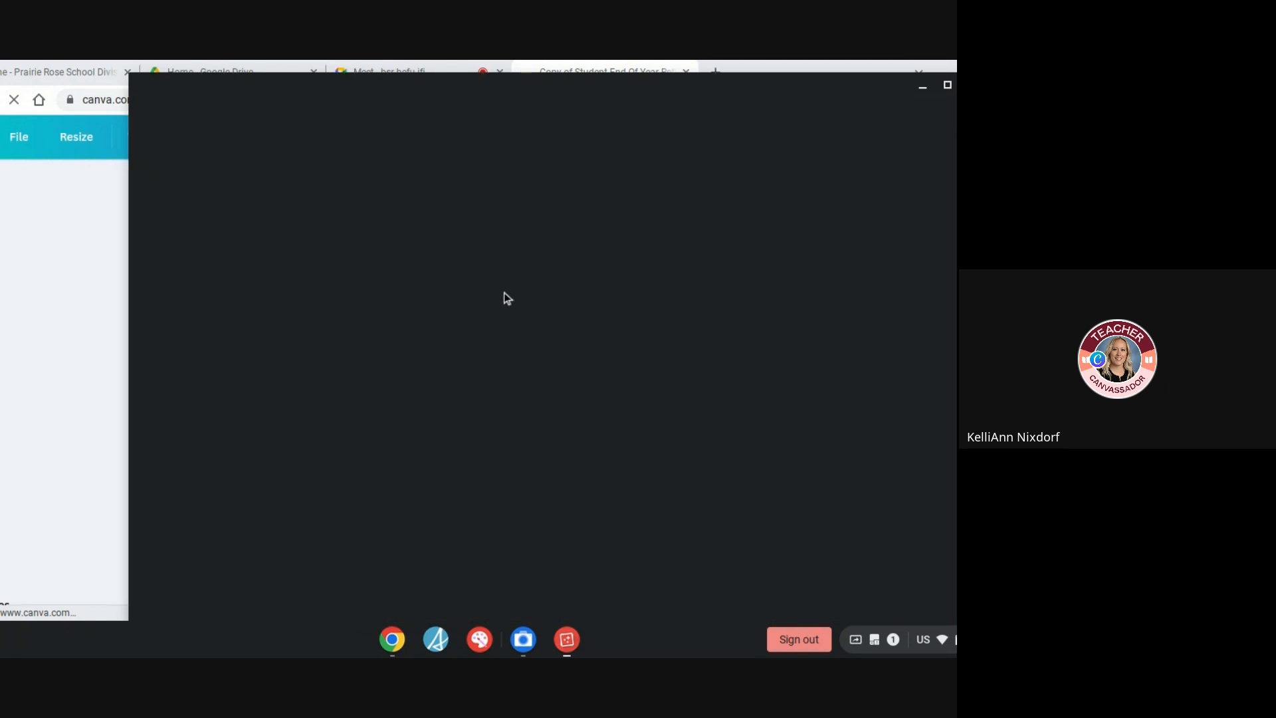
right_click(556, 342)
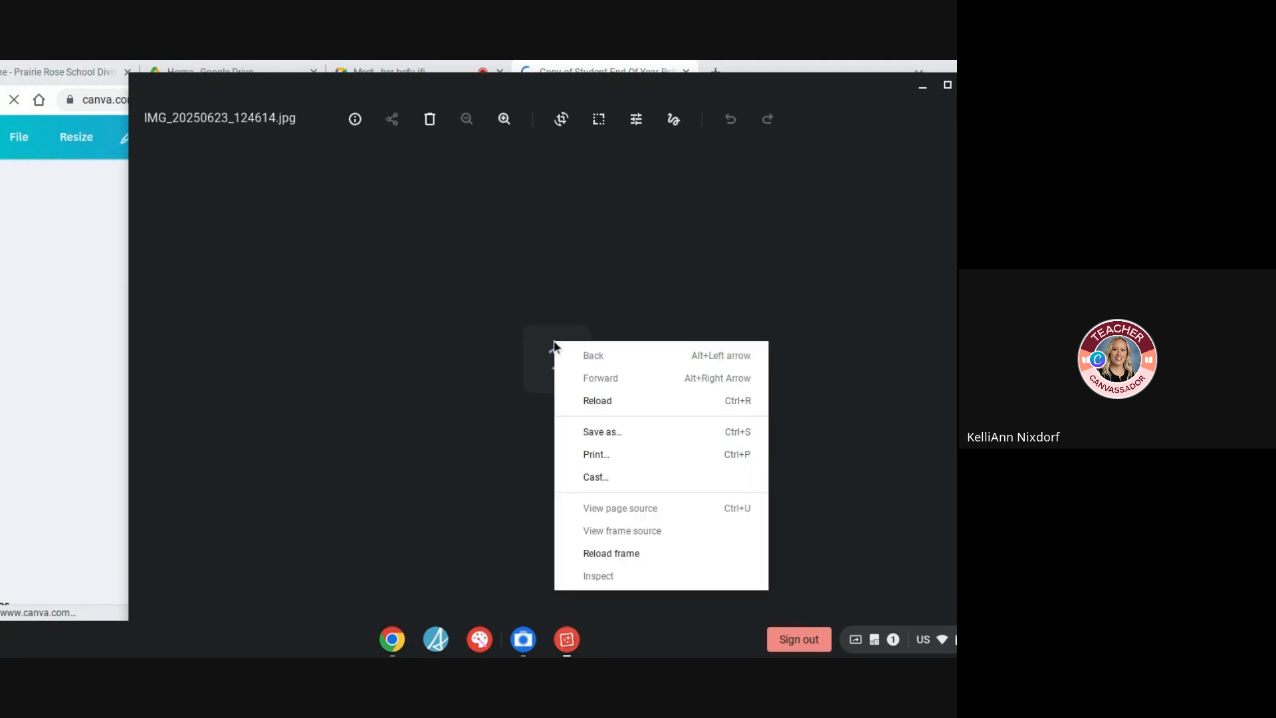
click(513, 307)
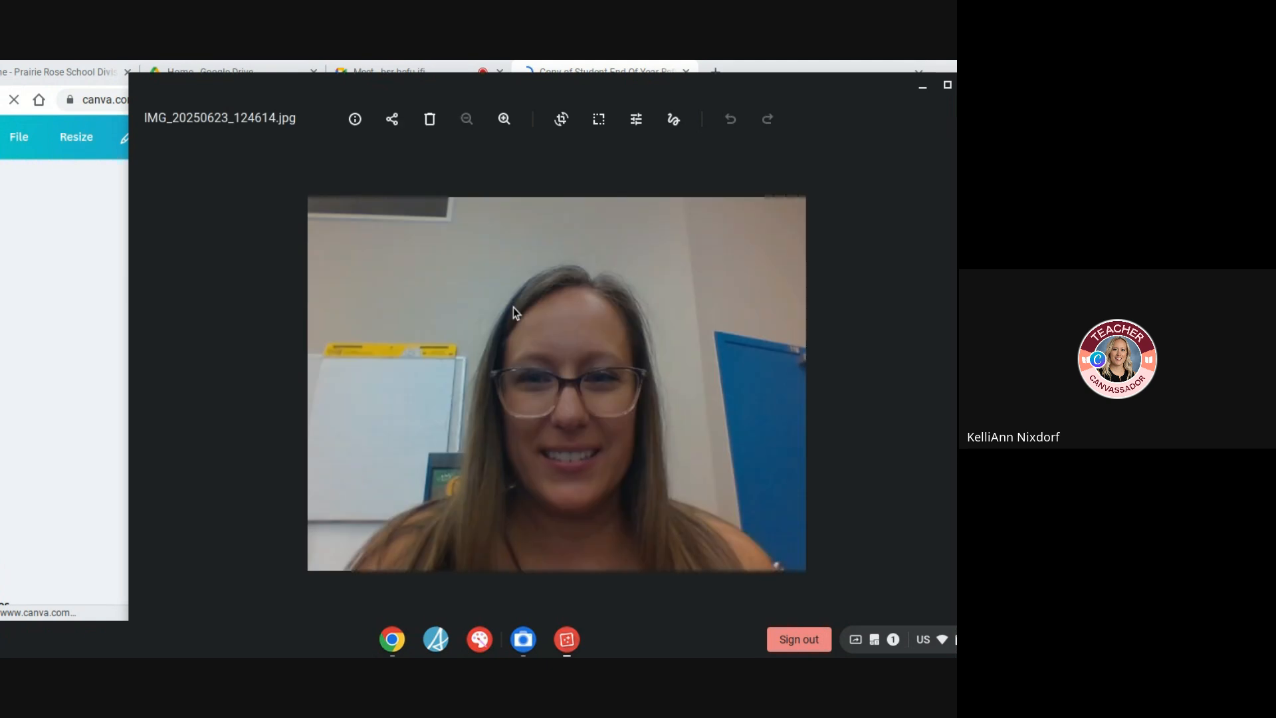
right_click(583, 331)
click(629, 386)
click(973, 85)
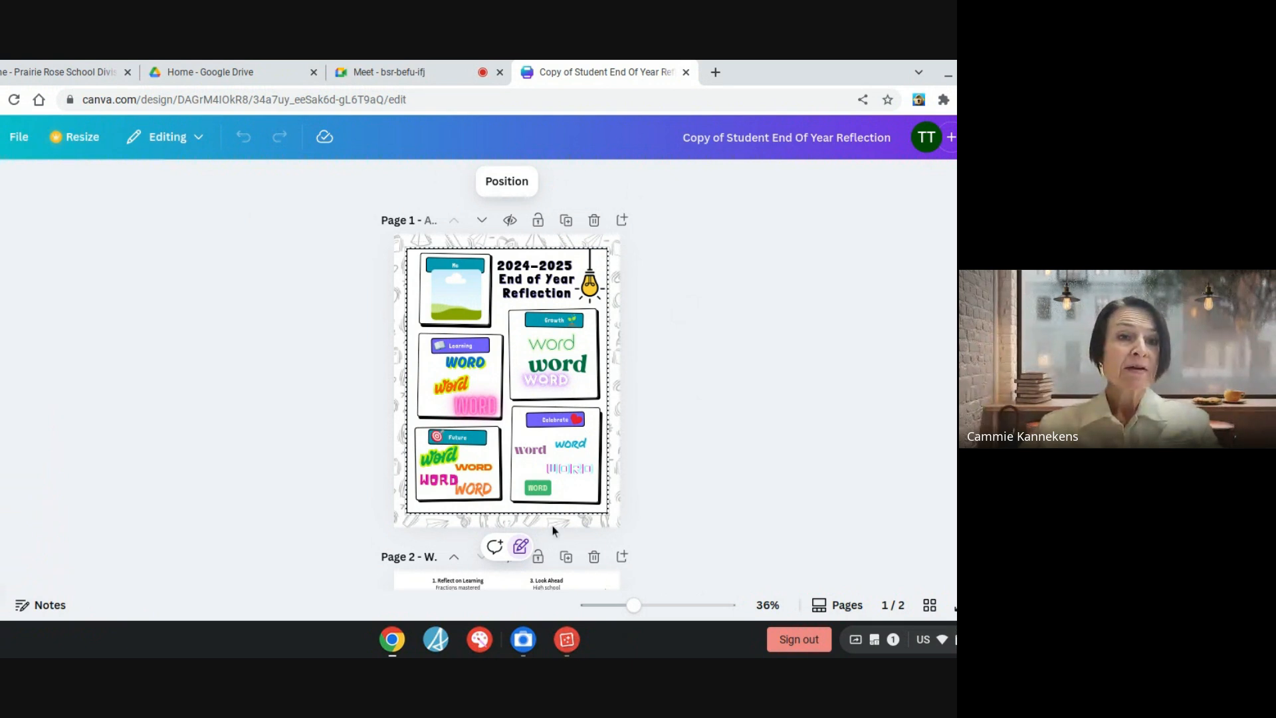
Switch to the Google Meet call and stop presenting the screen
click(408, 62)
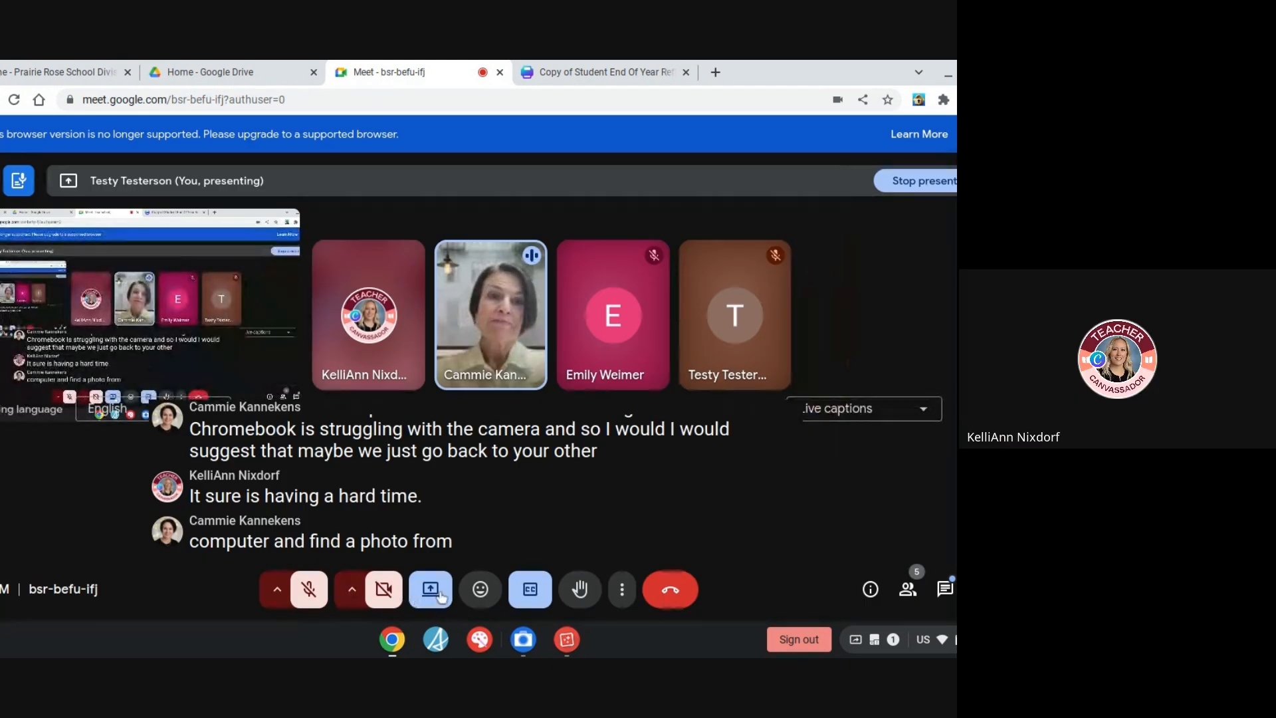
click(440, 596)
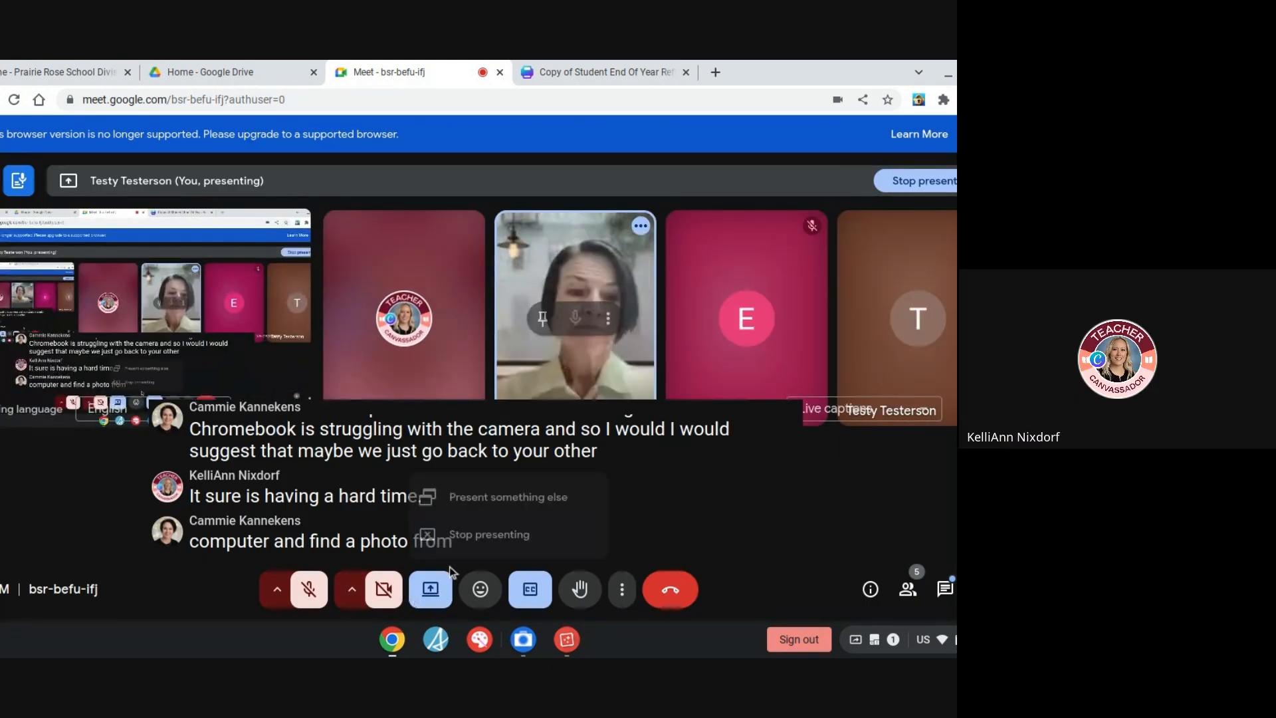
click(489, 535)
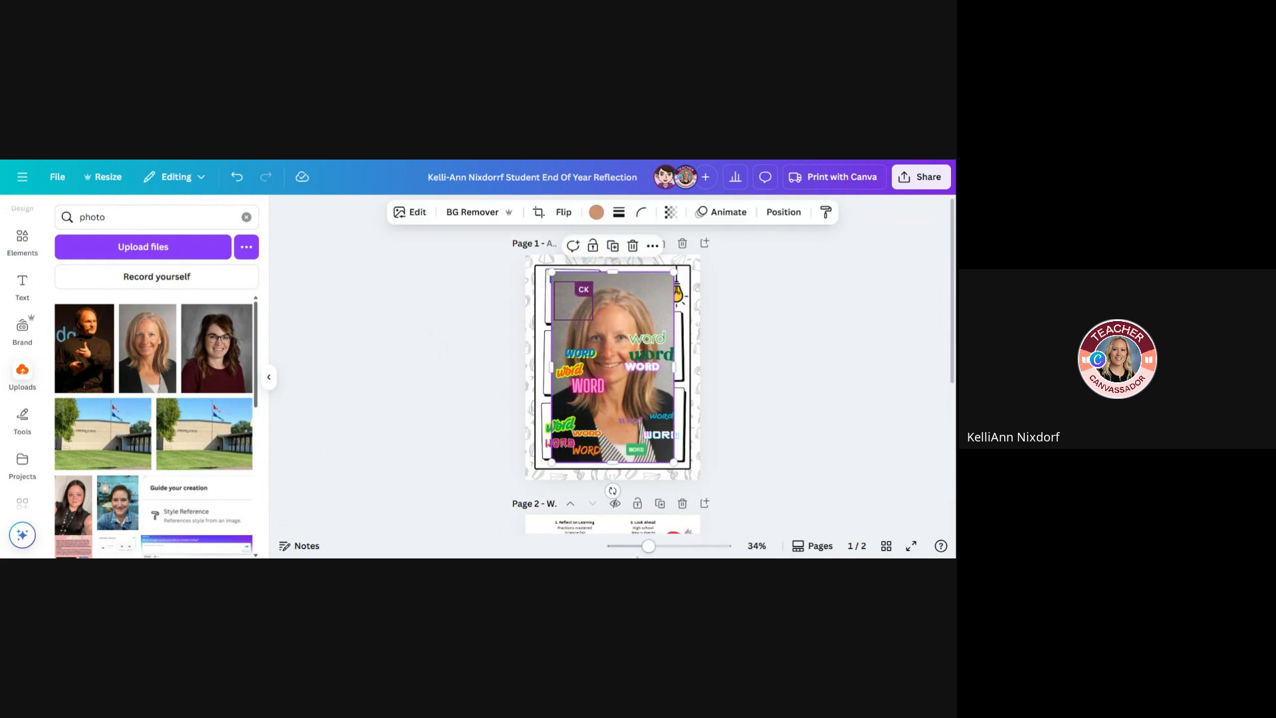
Remove the background from the large portrait photo on page 1 of the Canva design
drag(650, 549, 672, 548)
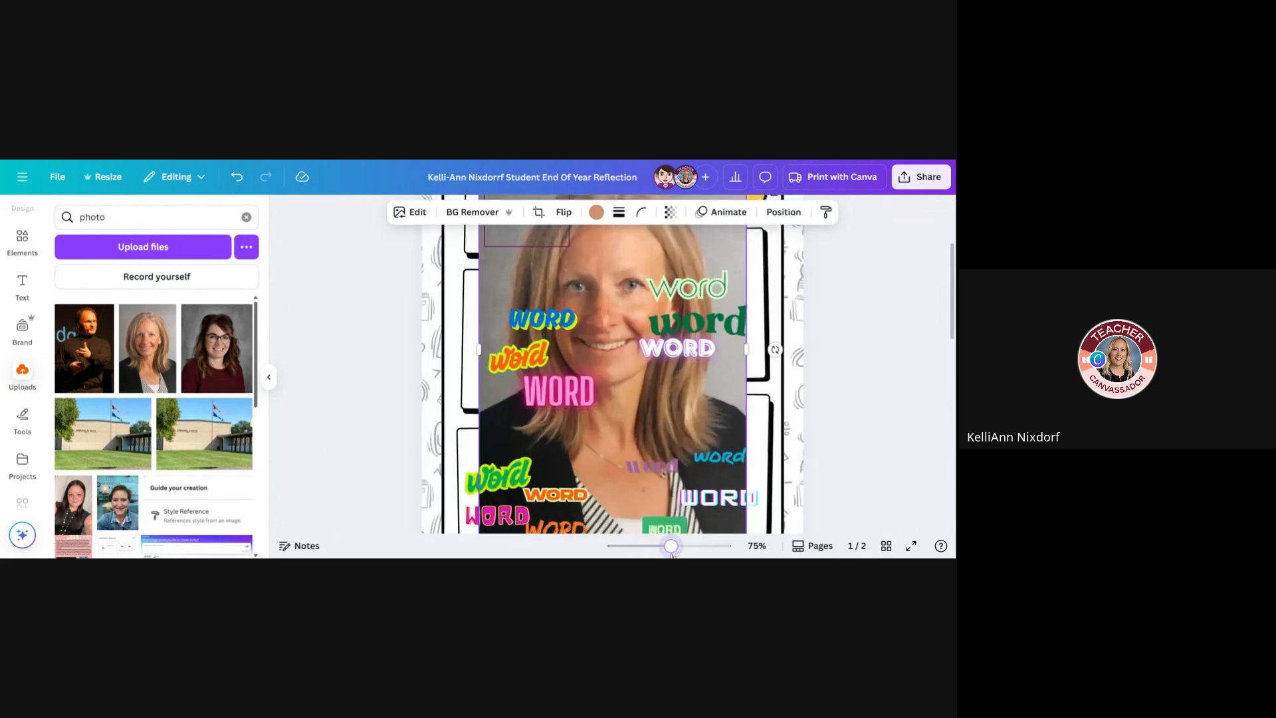
scroll(811, 458, up, 3)
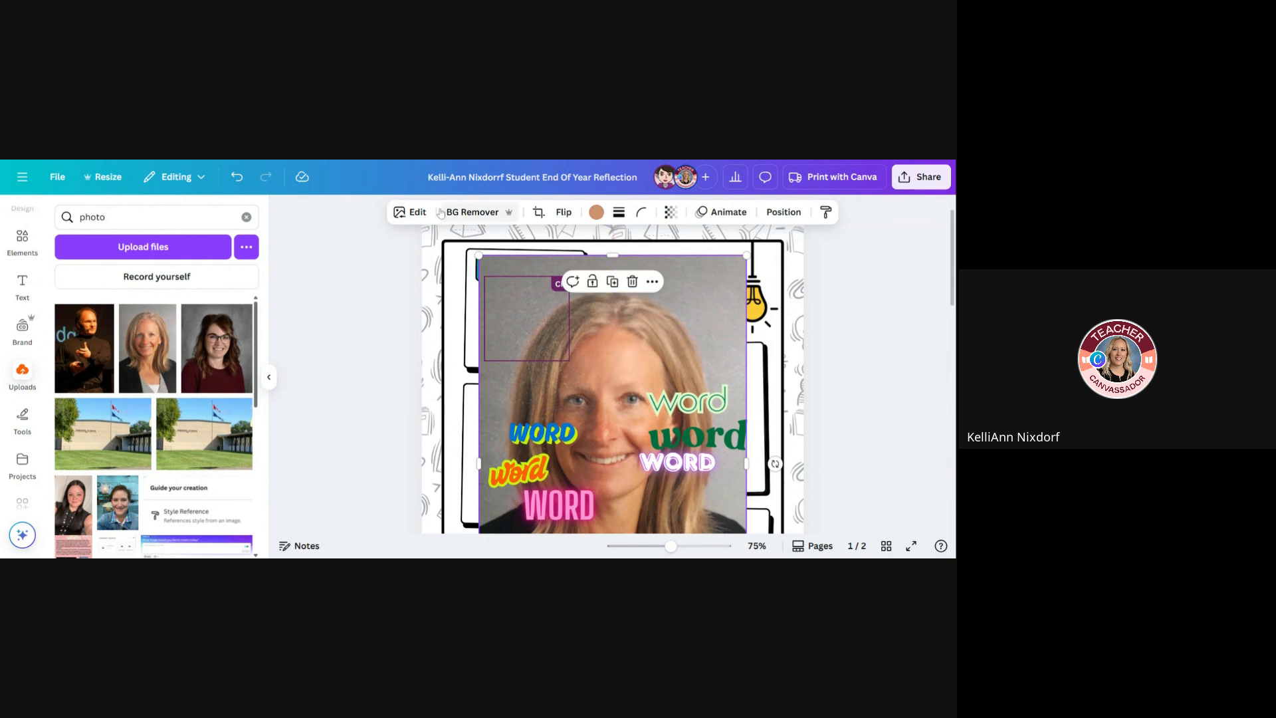
click(480, 213)
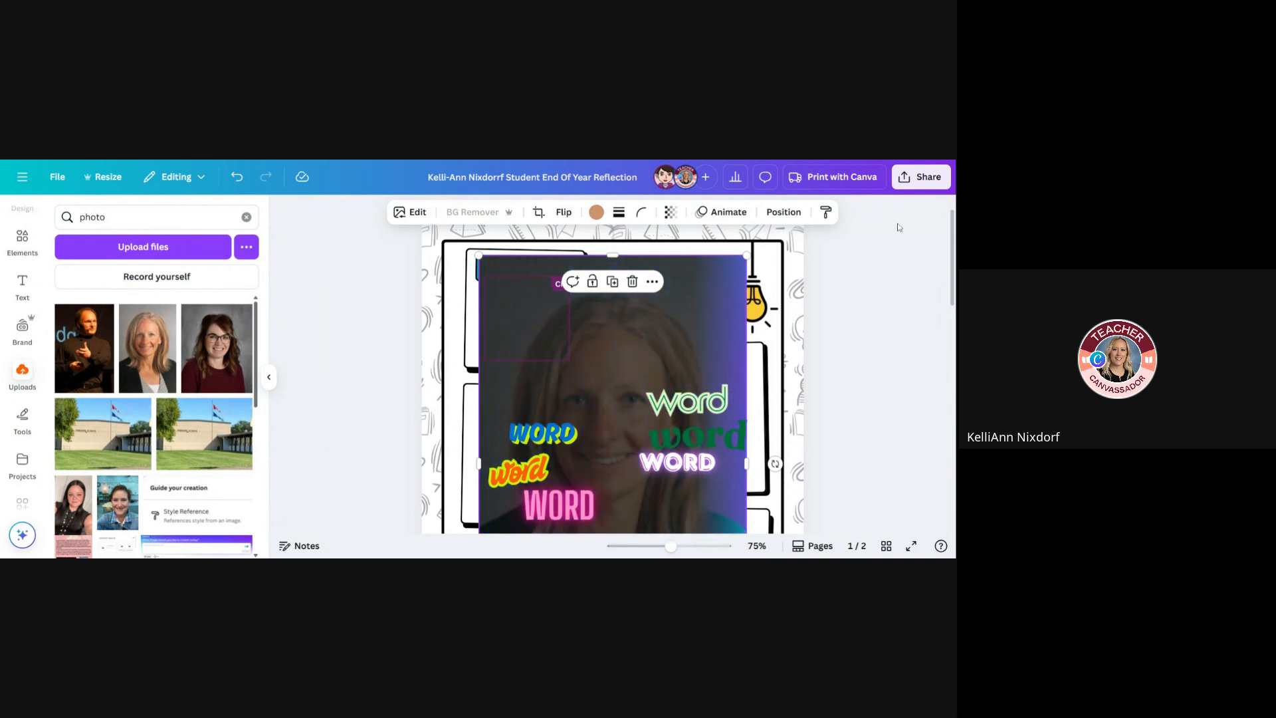
scroll(909, 339, down, 1)
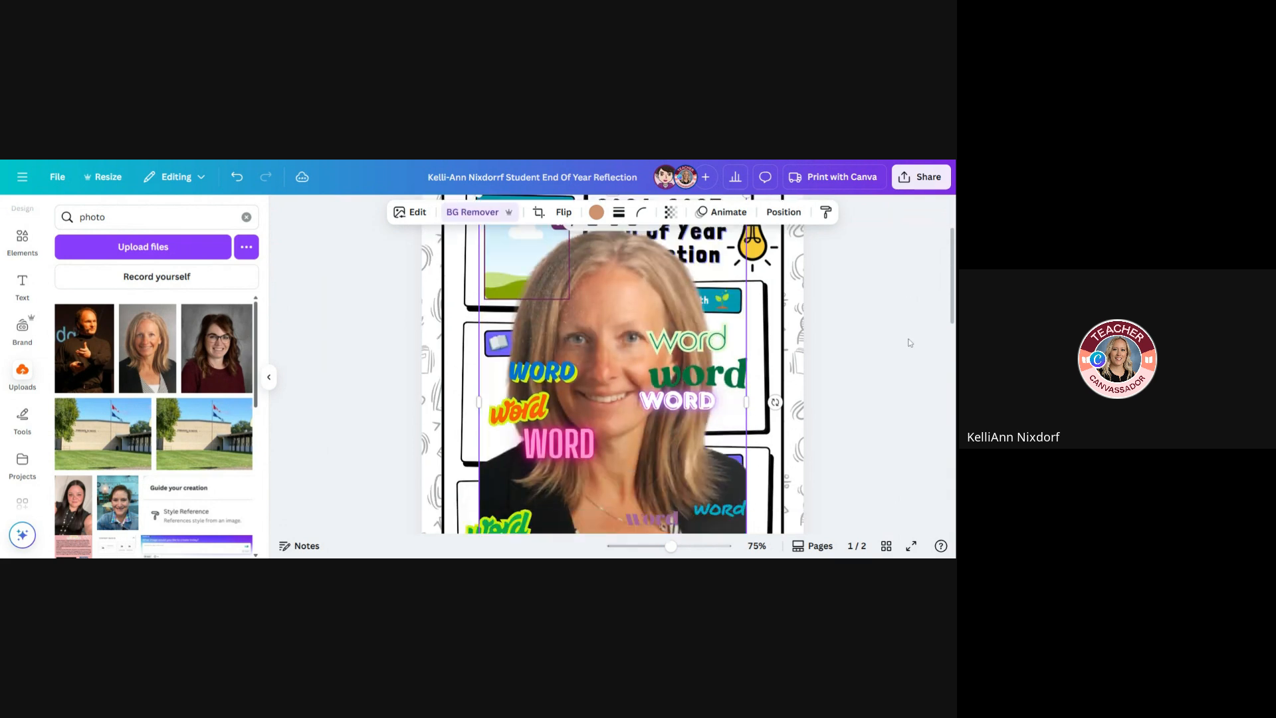
scroll(714, 433, down, 5)
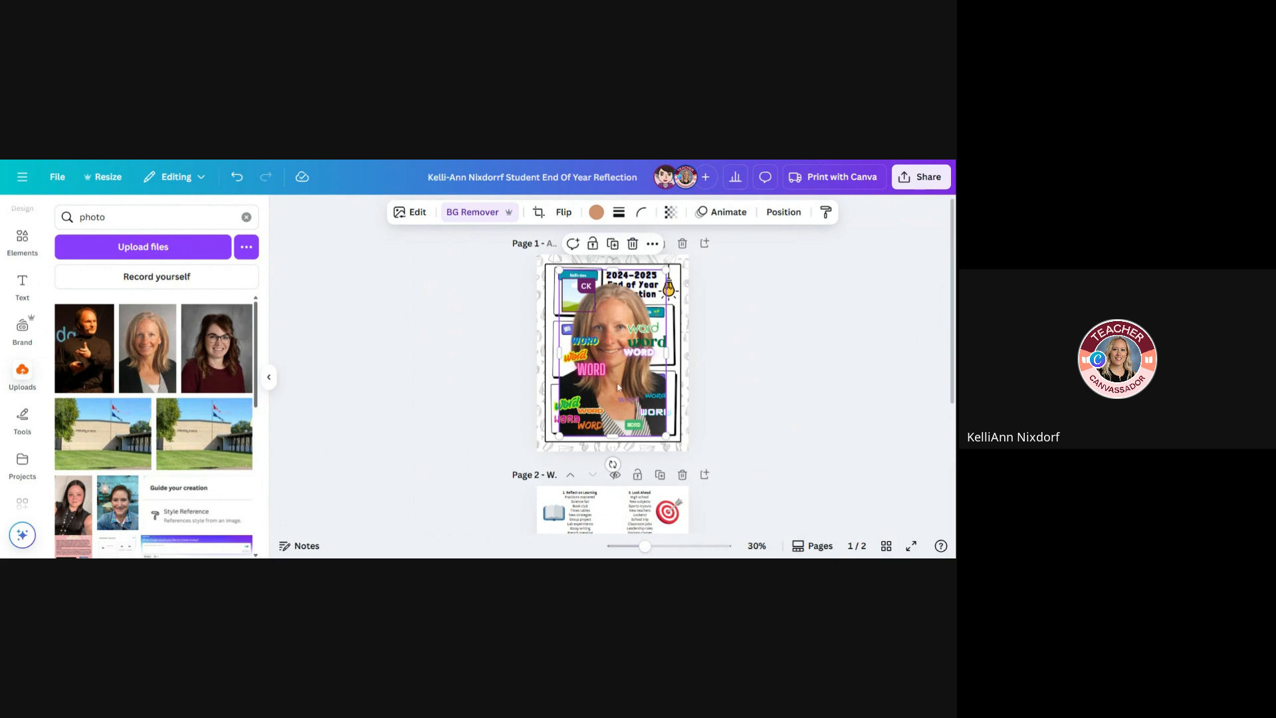
Place the background-free portrait into the picture frame beneath the name label on page 1
drag(618, 388, 578, 298)
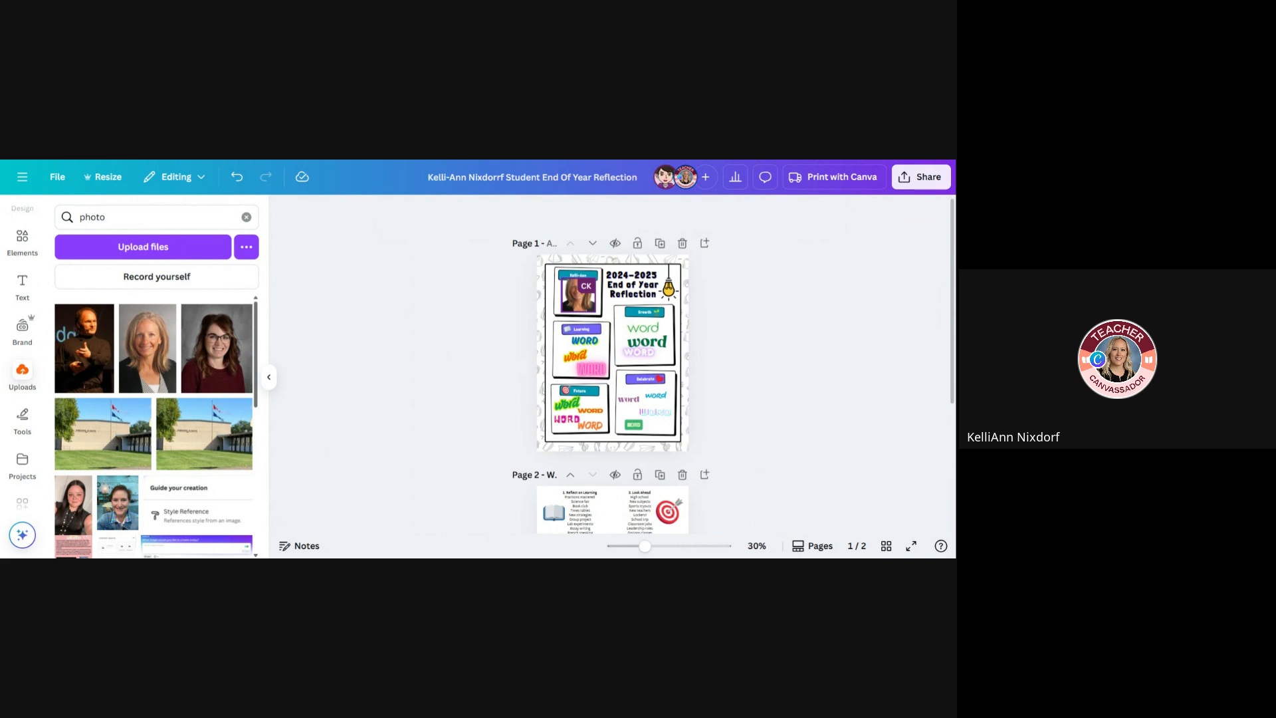
key(ctrl+z)
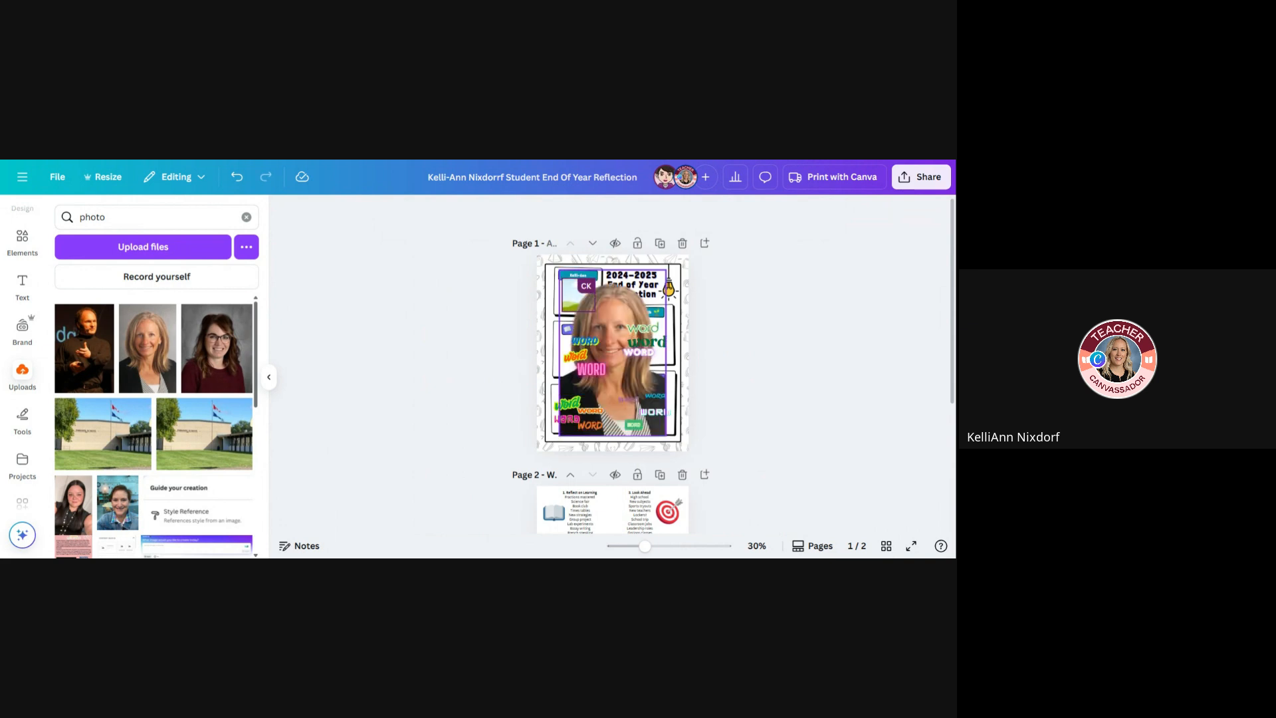
click(611, 324)
drag(608, 321, 583, 301)
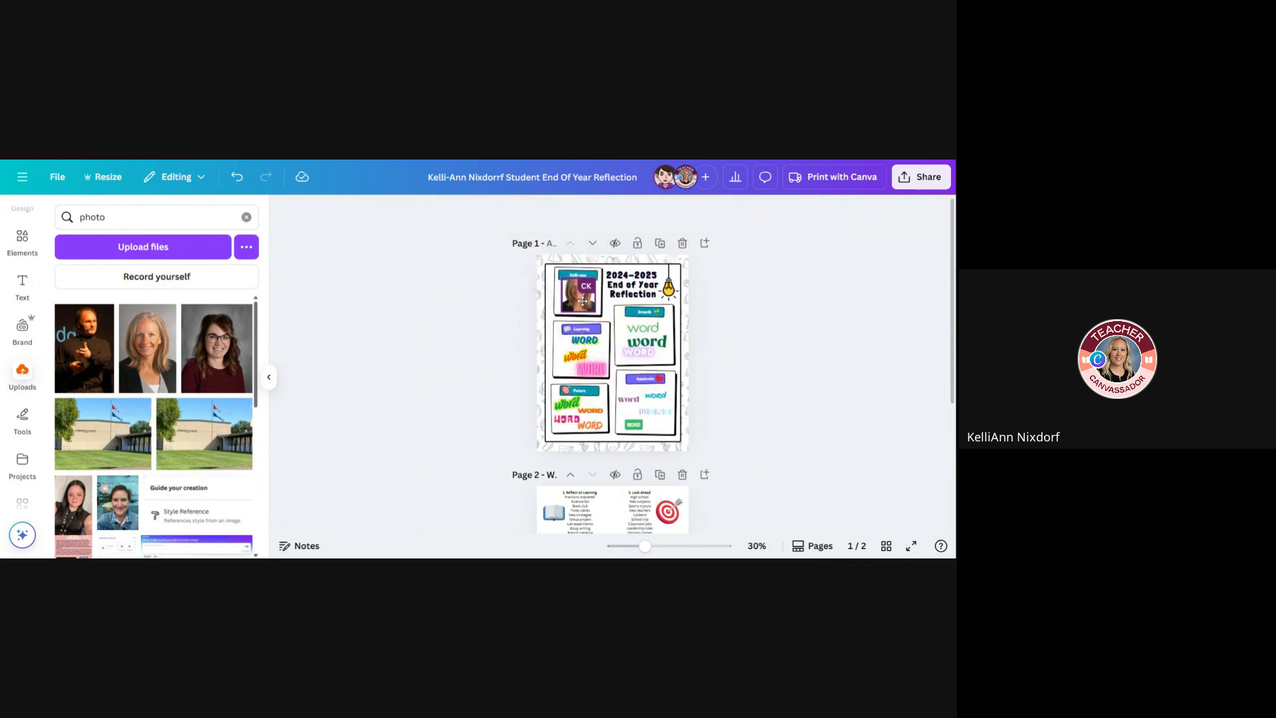
Reposition the portrait lower within its frame's crop so the head sits below the name label, and deselect it
click(672, 547)
scroll(757, 525, up, 3)
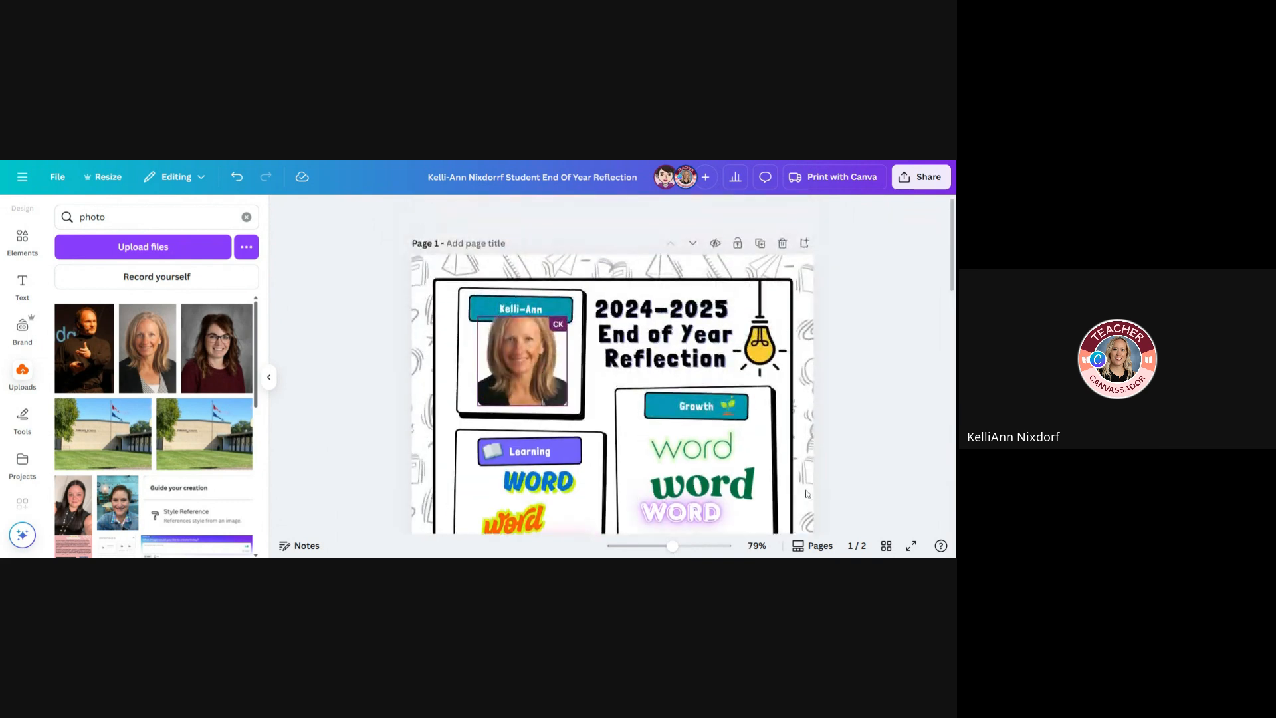
drag(673, 546, 687, 547)
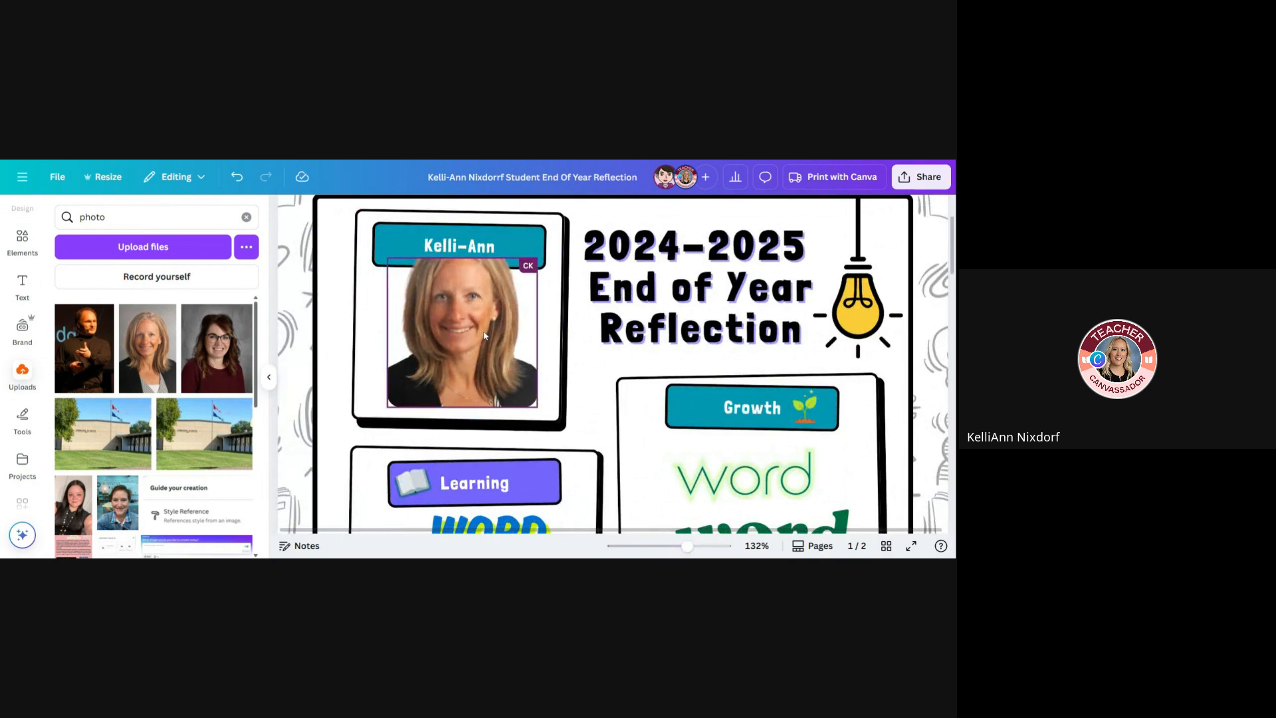
double_click(485, 335)
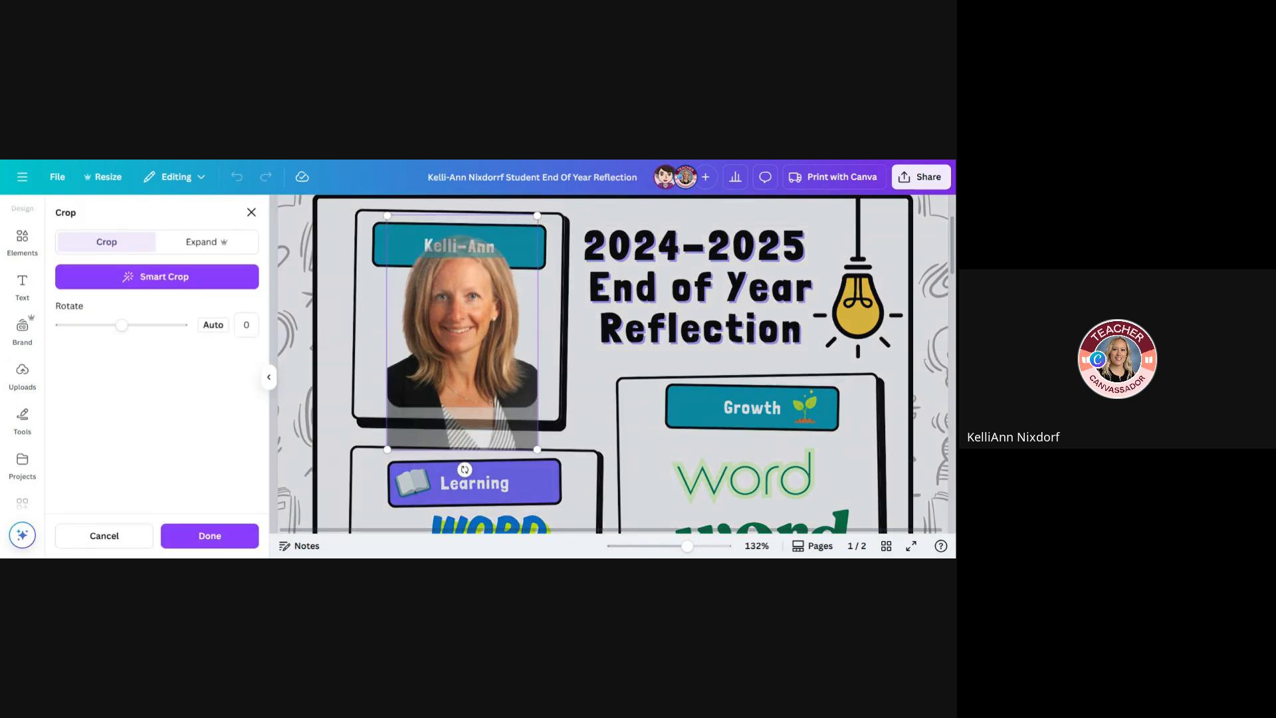
drag(483, 332, 484, 377)
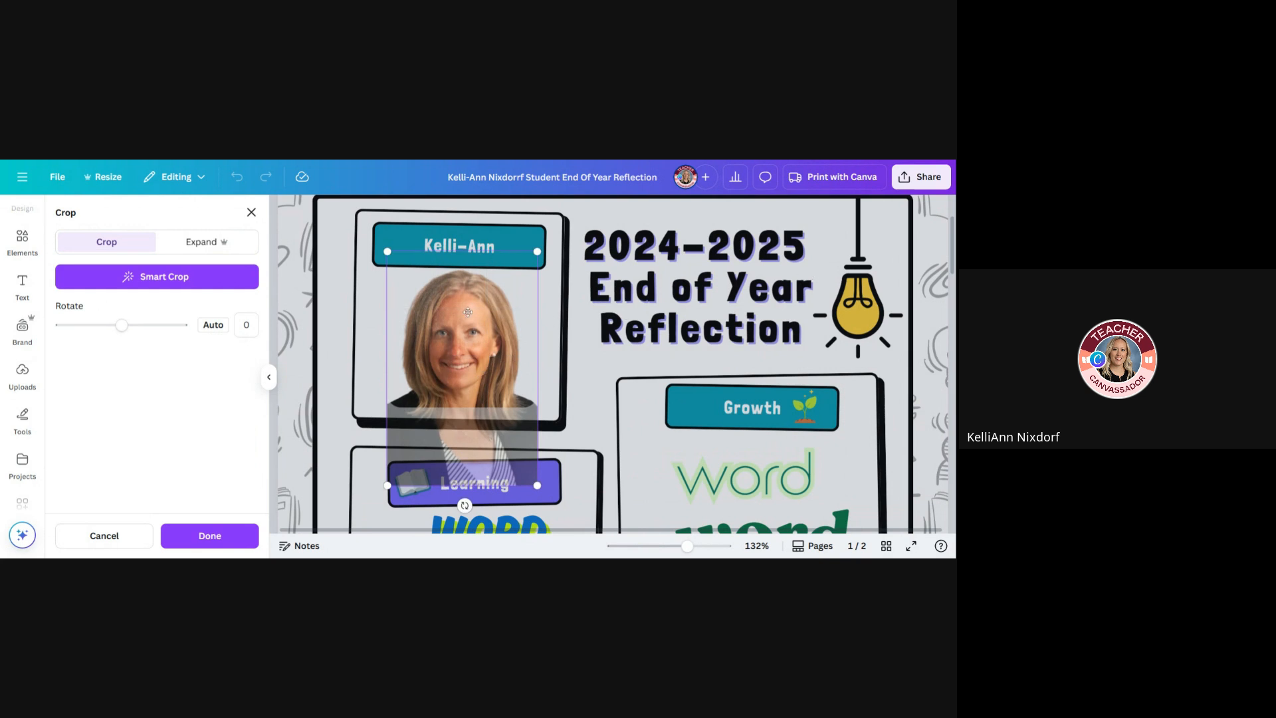
drag(468, 312, 468, 301)
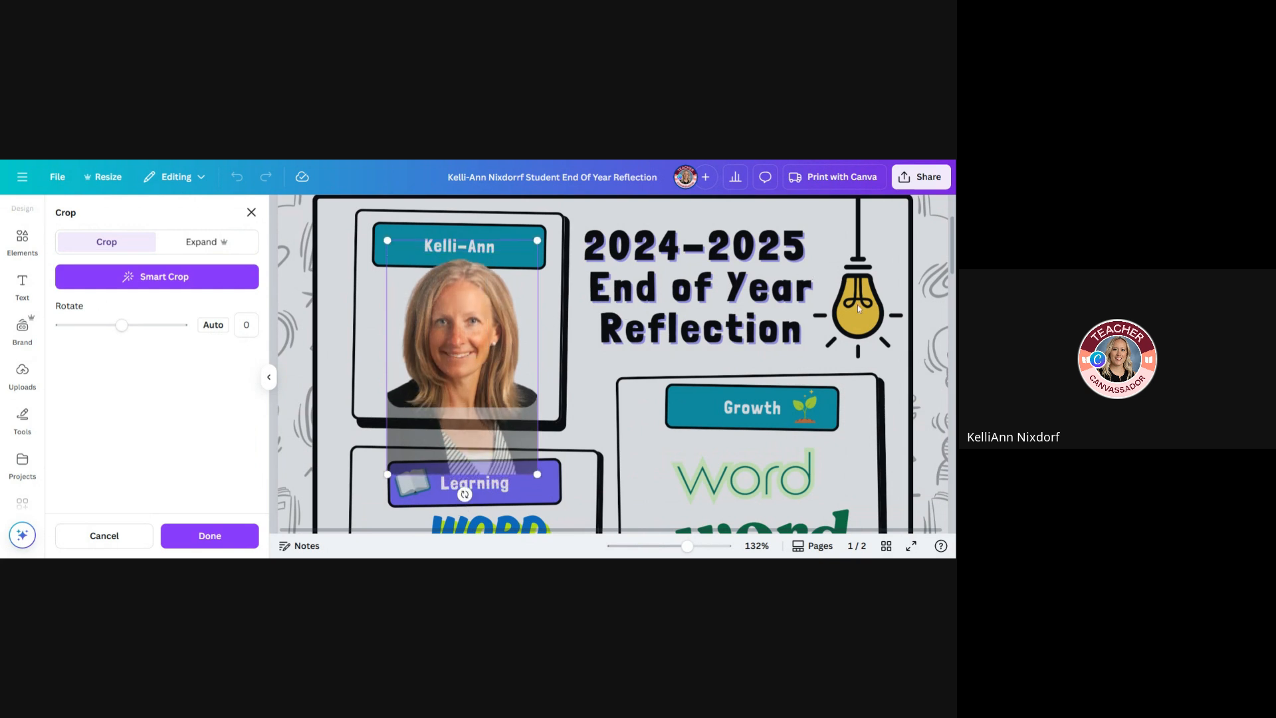
click(911, 304)
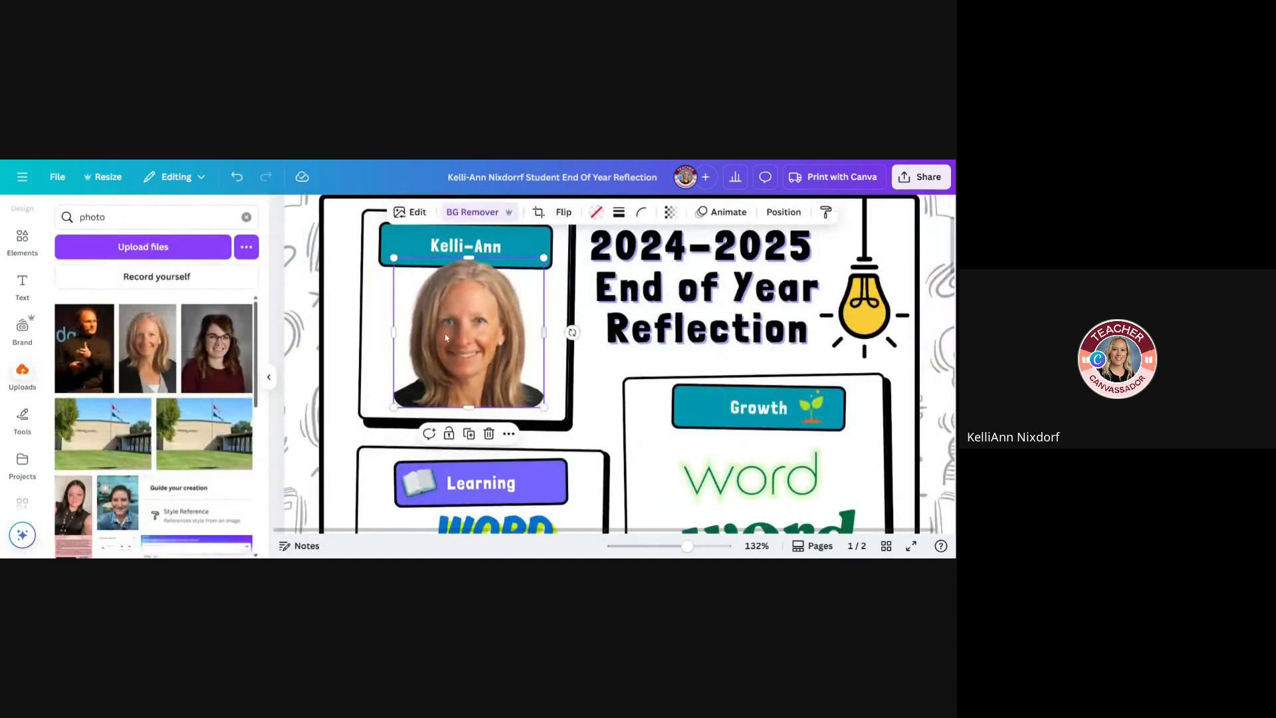
click(379, 336)
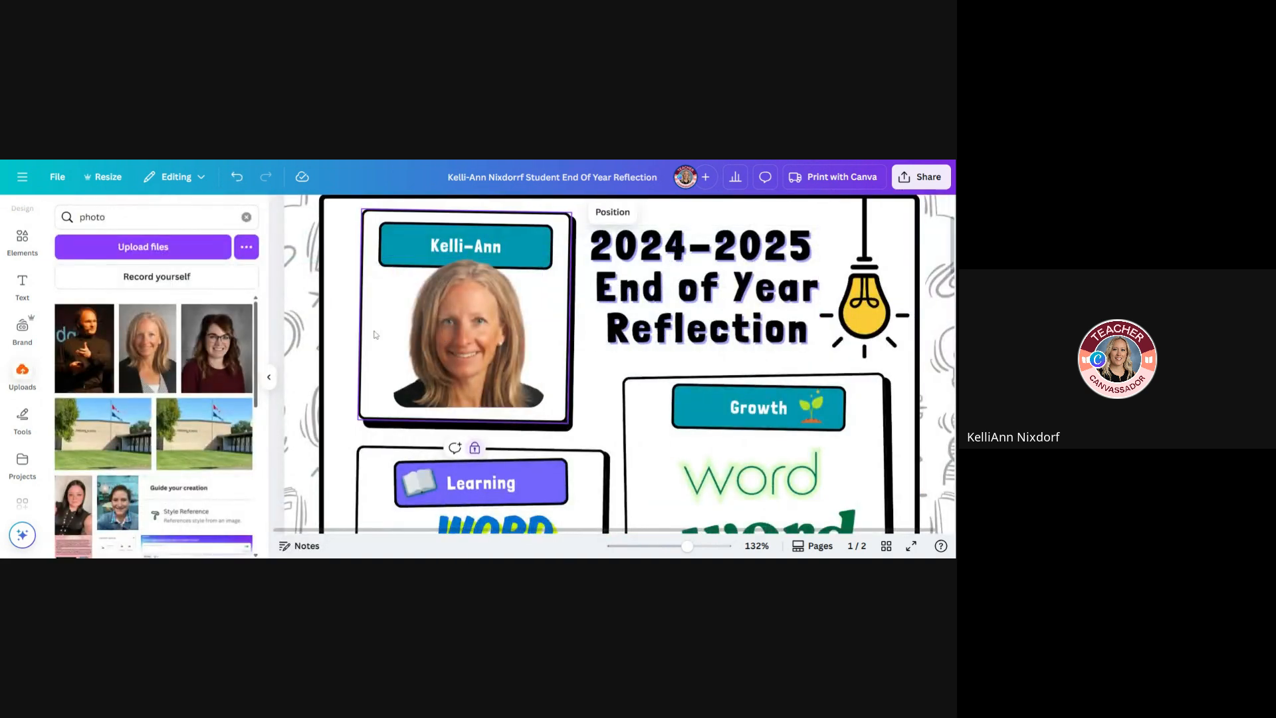
click(668, 549)
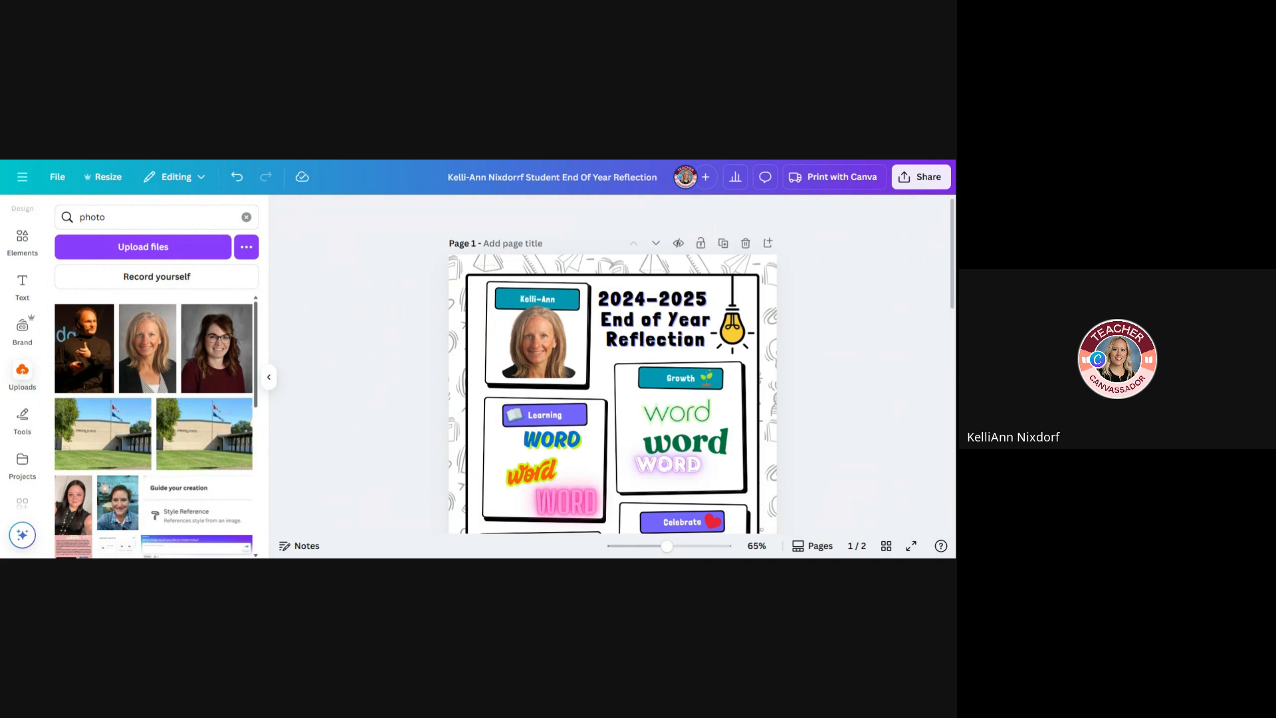
Review the placeholder word sections on page 1 and the word and phrase examples on page 2
scroll(831, 319, down, 1)
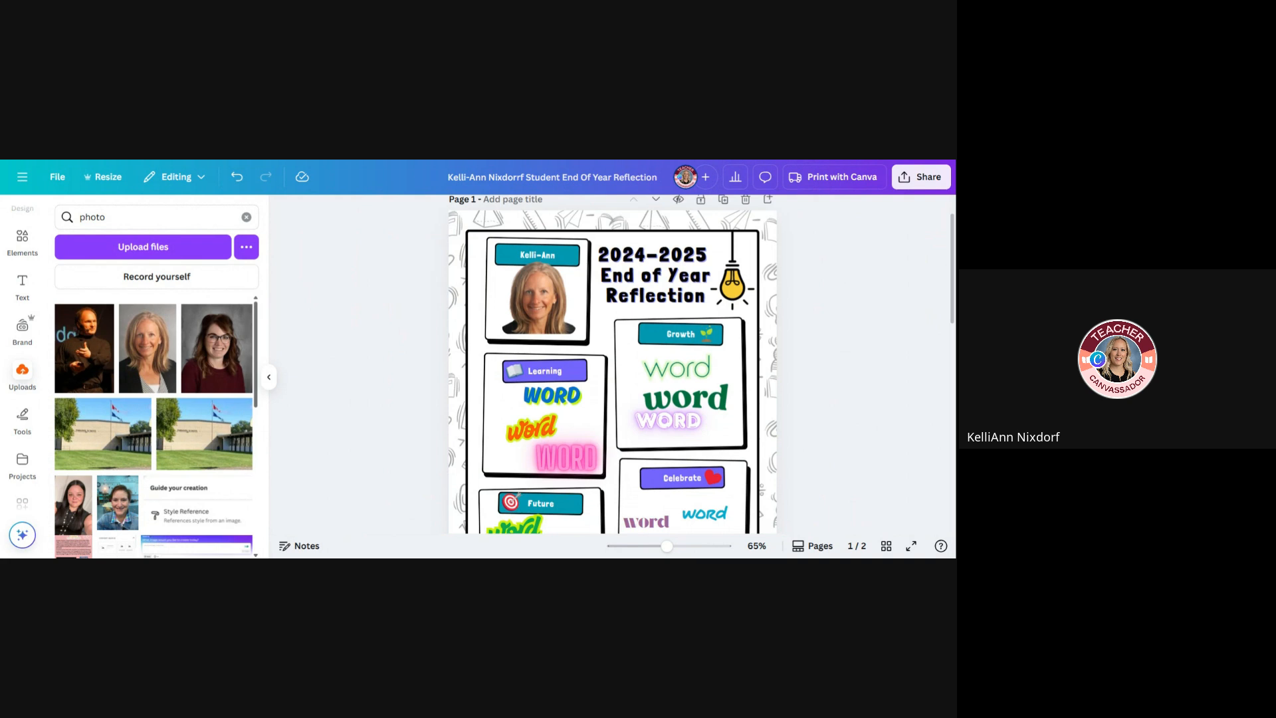
scroll(613, 364, down, 2)
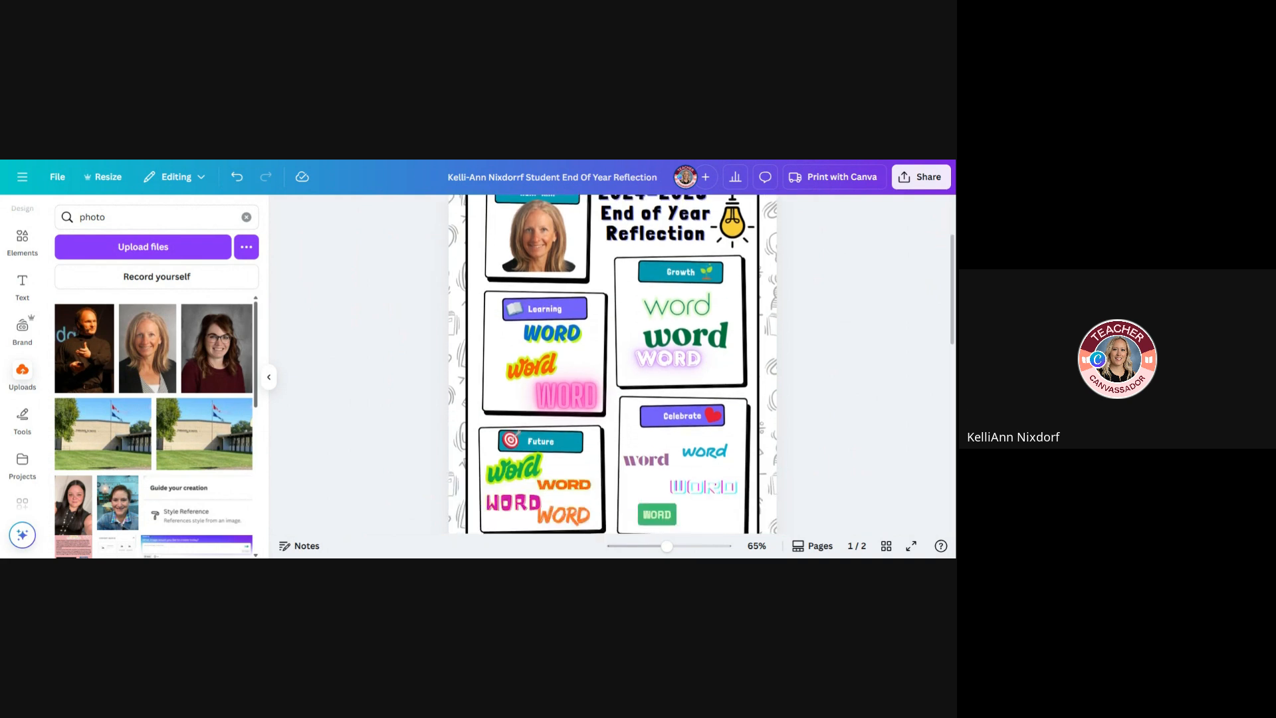
scroll(613, 364, down, 1)
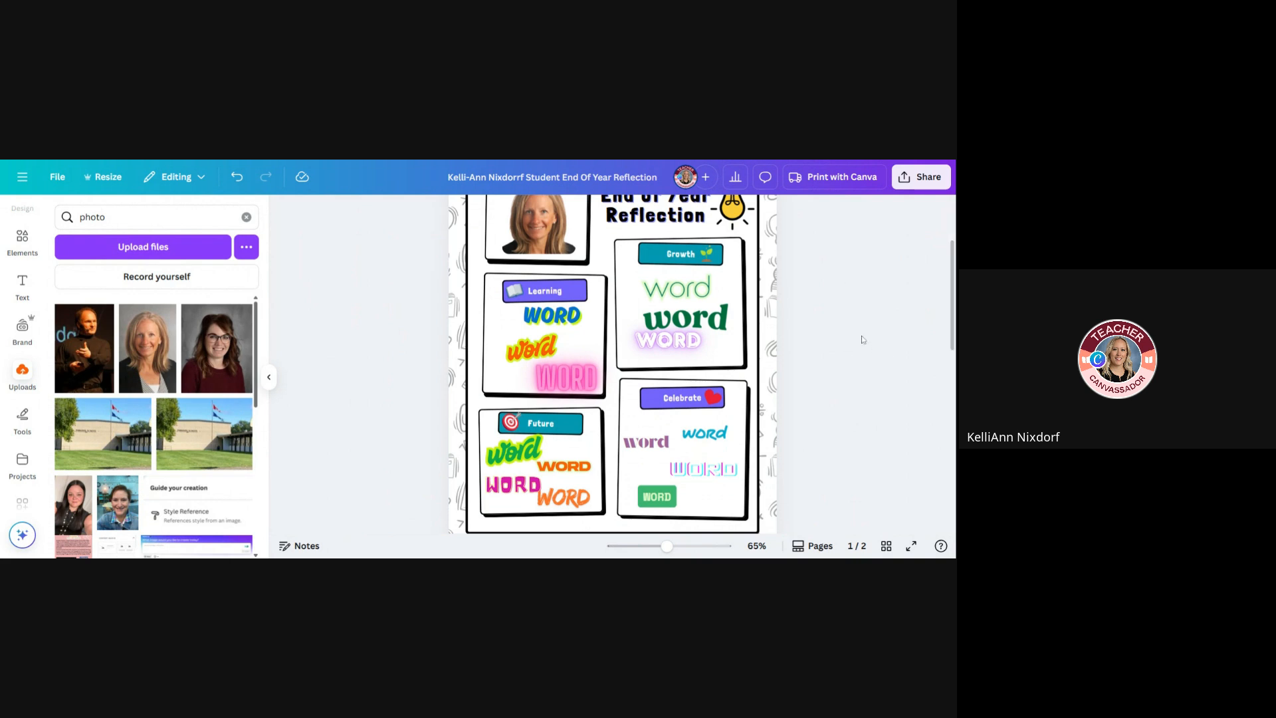
scroll(612, 365, down, 3)
scroll(613, 364, down, 5)
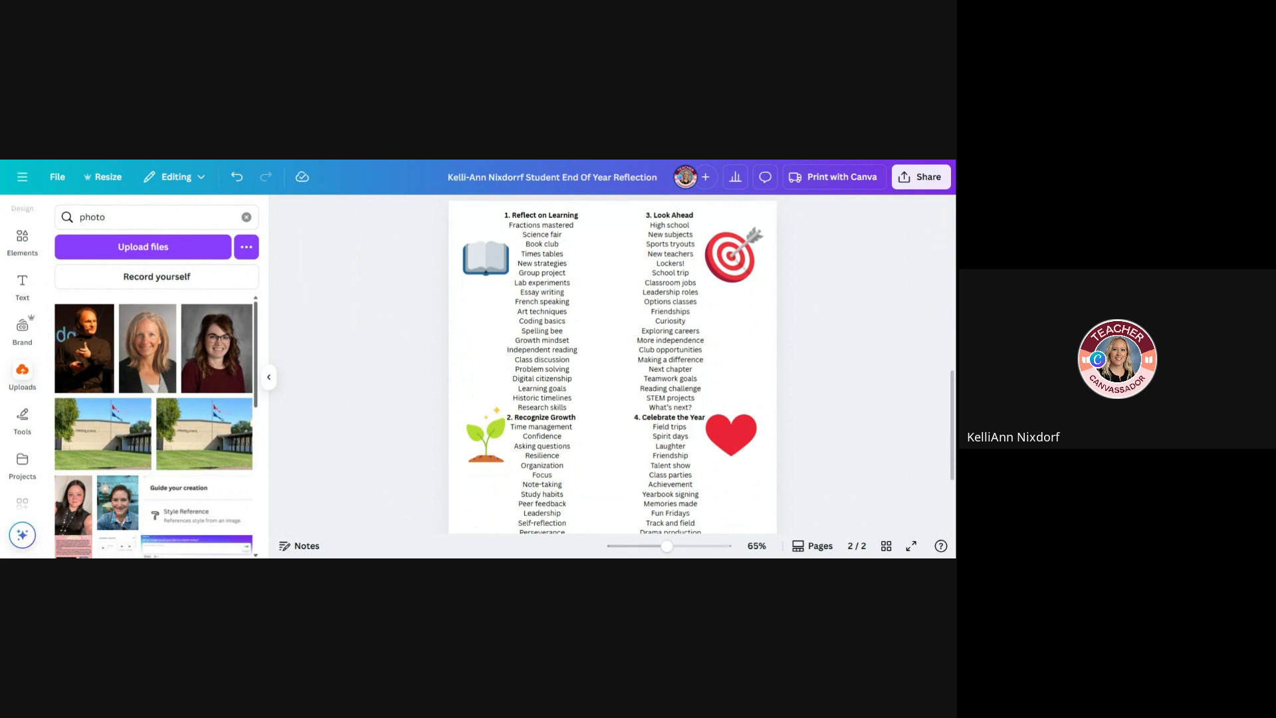
scroll(613, 364, up, 6)
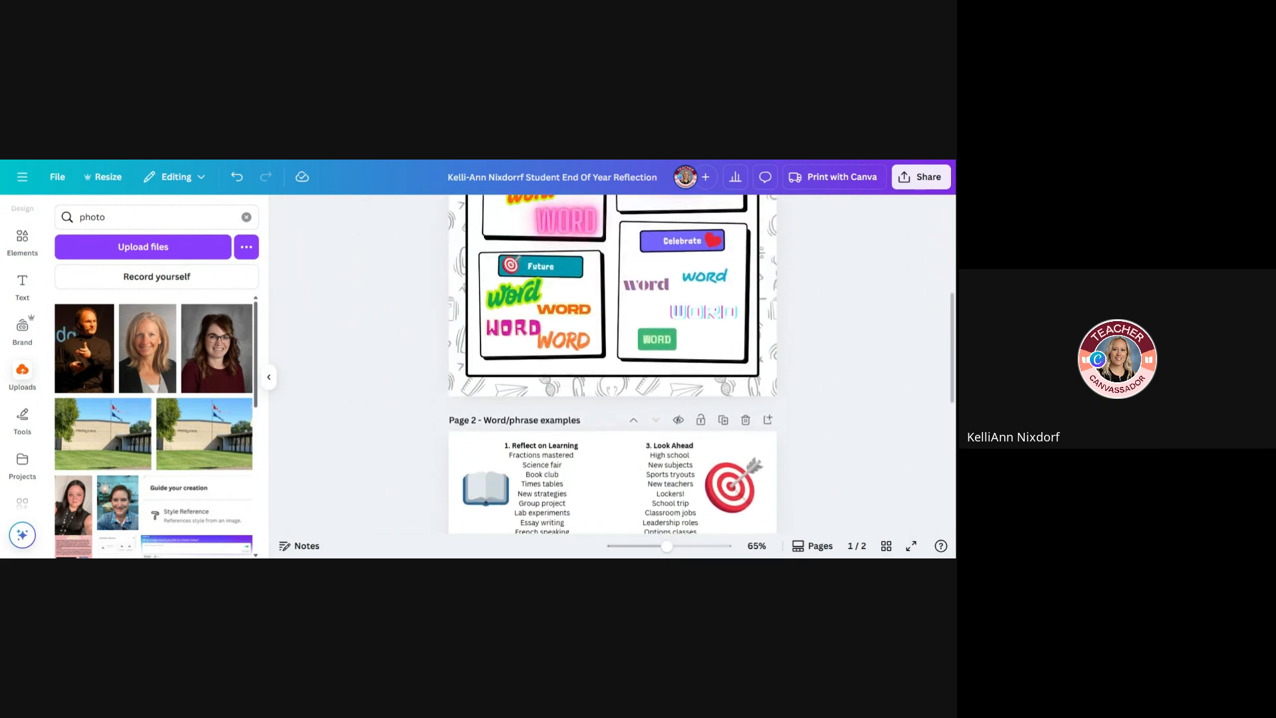
scroll(612, 364, up, 2)
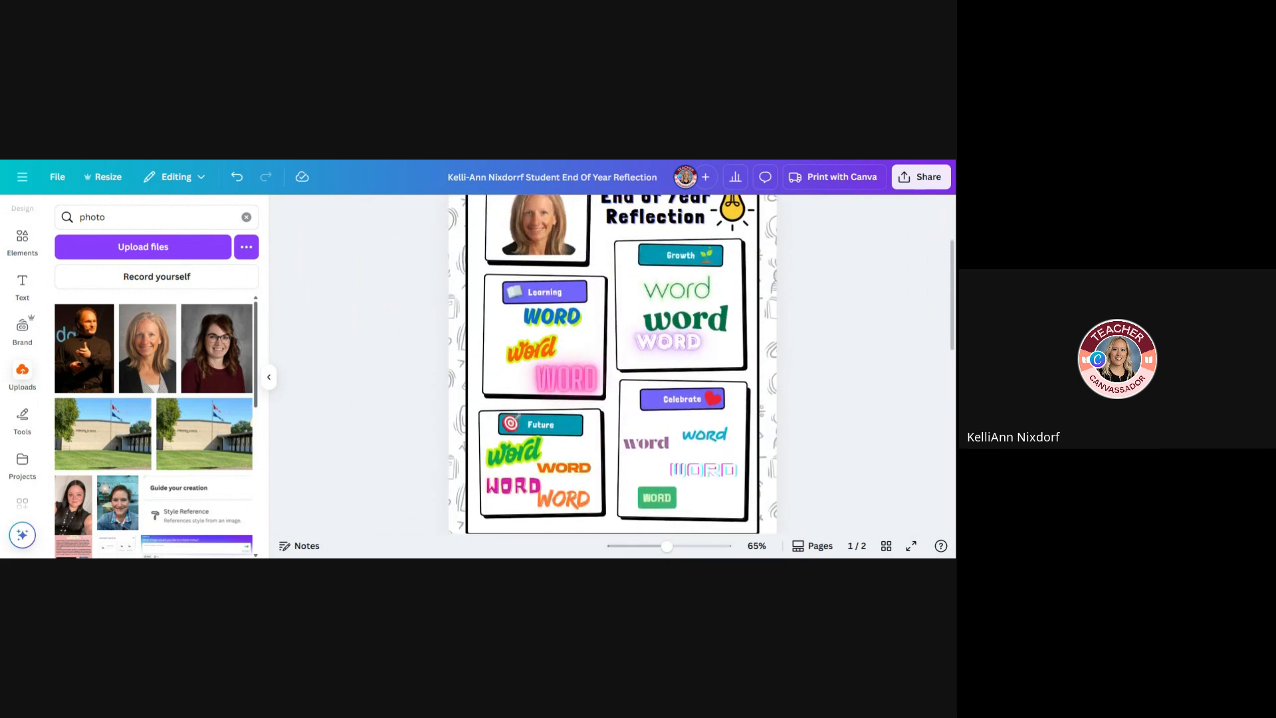
scroll(581, 347, up, 1)
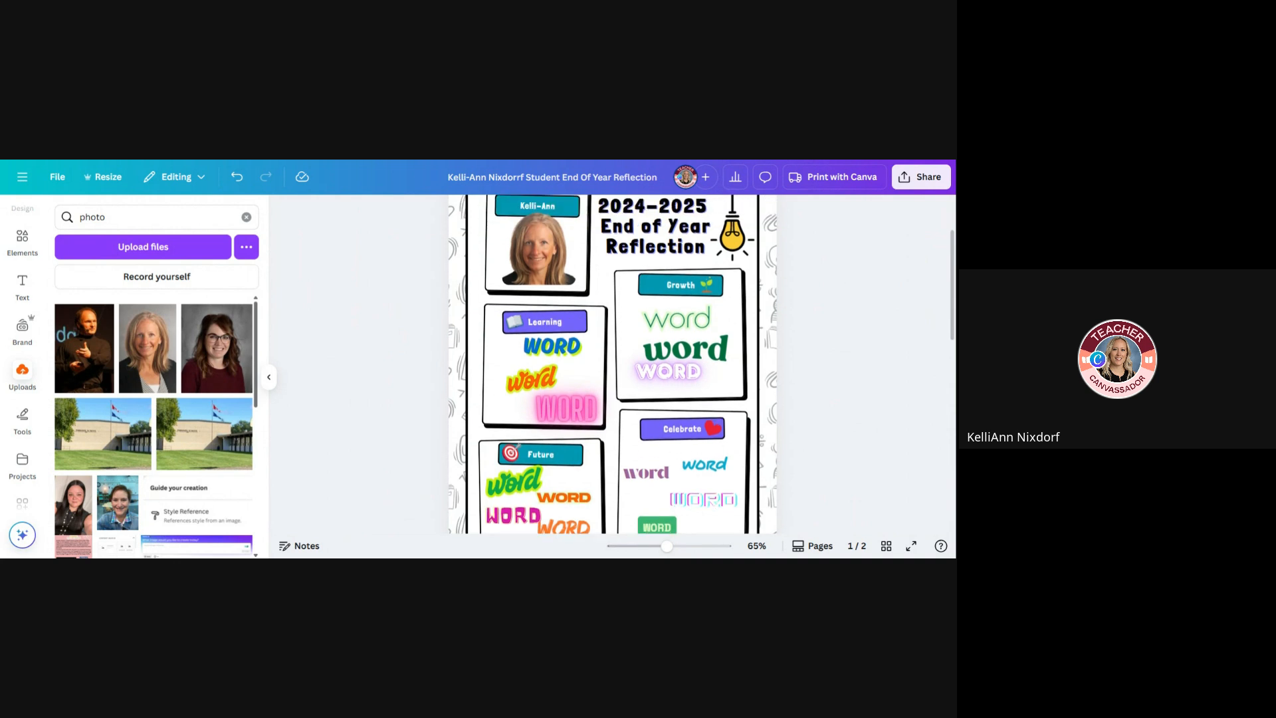
click(573, 345)
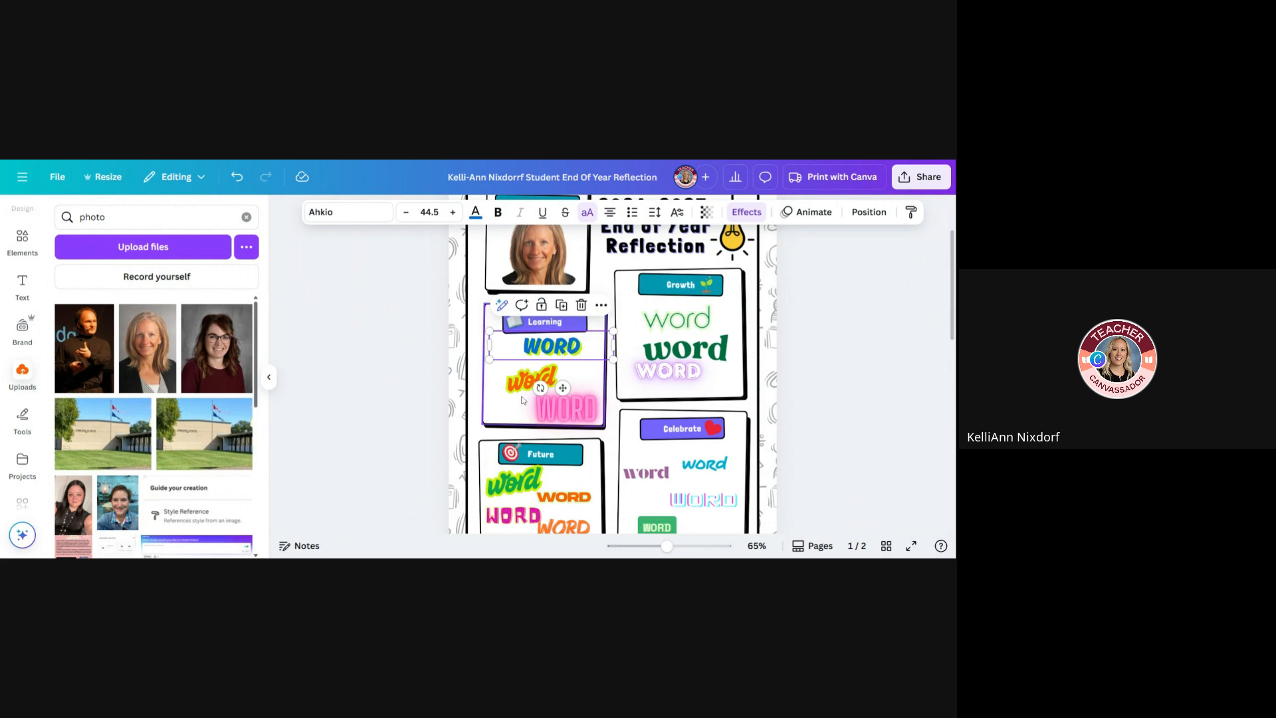
click(370, 350)
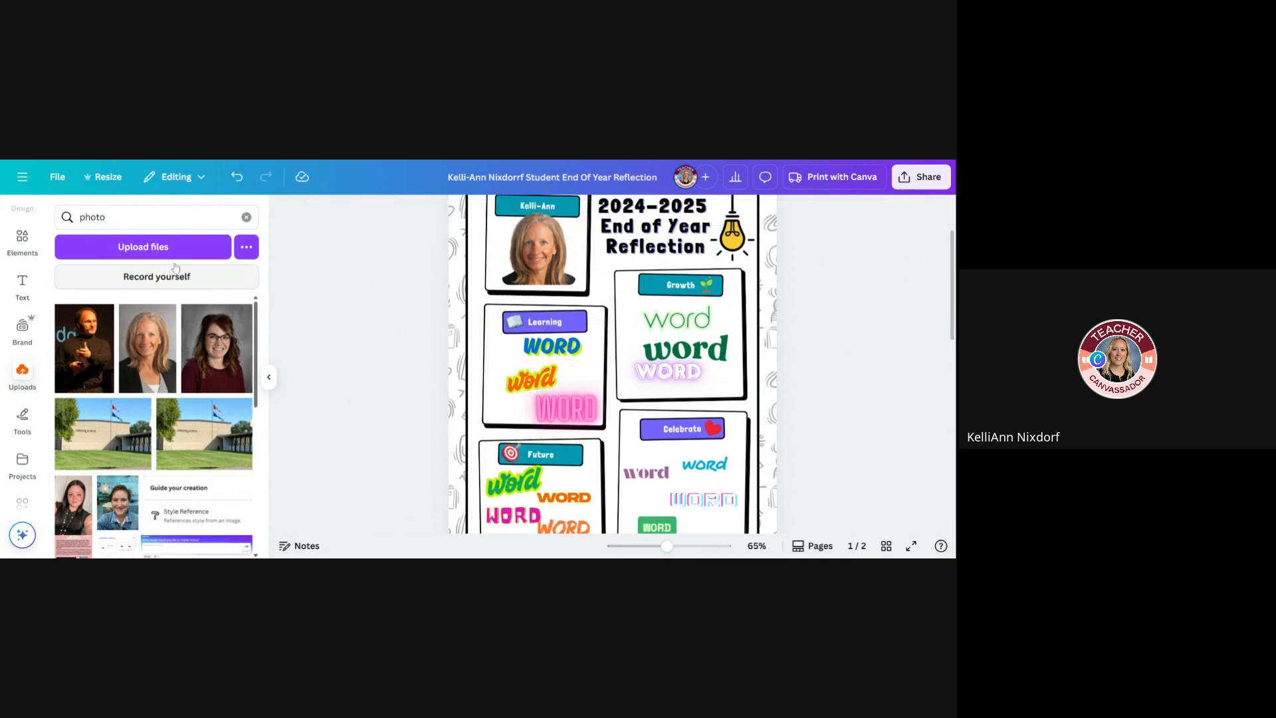
Browse the ready-made font combinations available for adding styled text
click(23, 283)
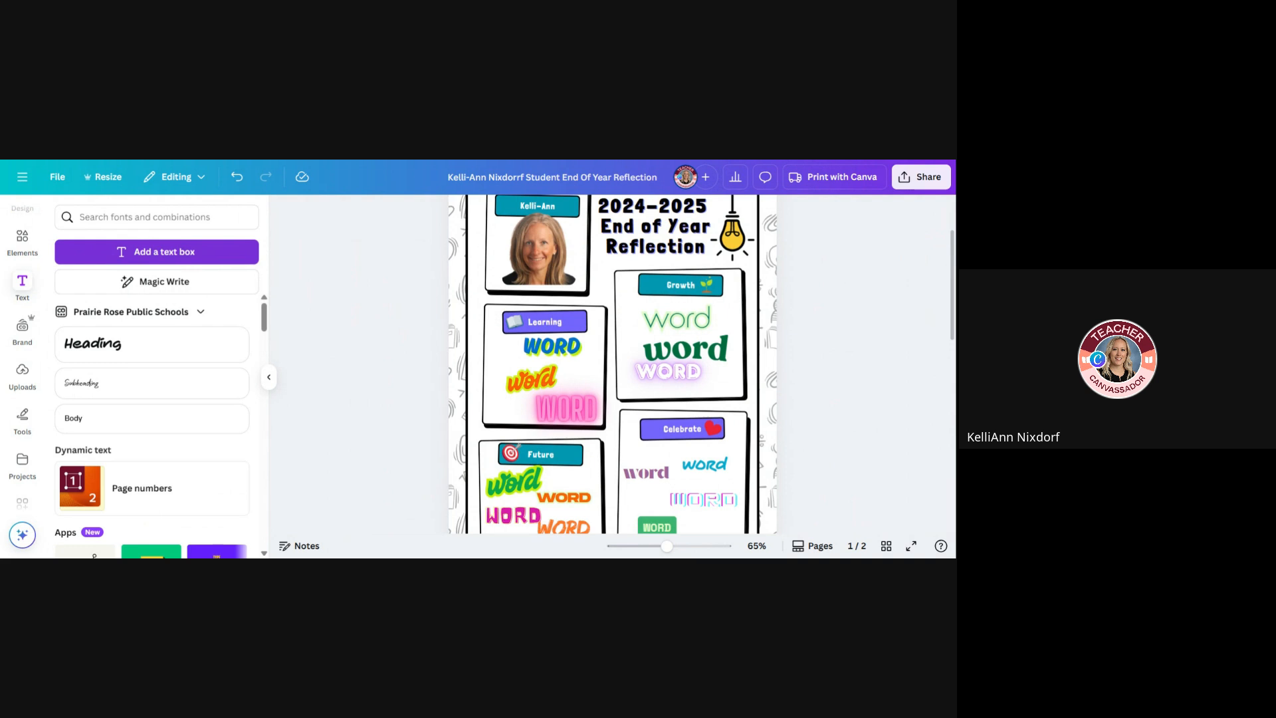
scroll(185, 313, down, 5)
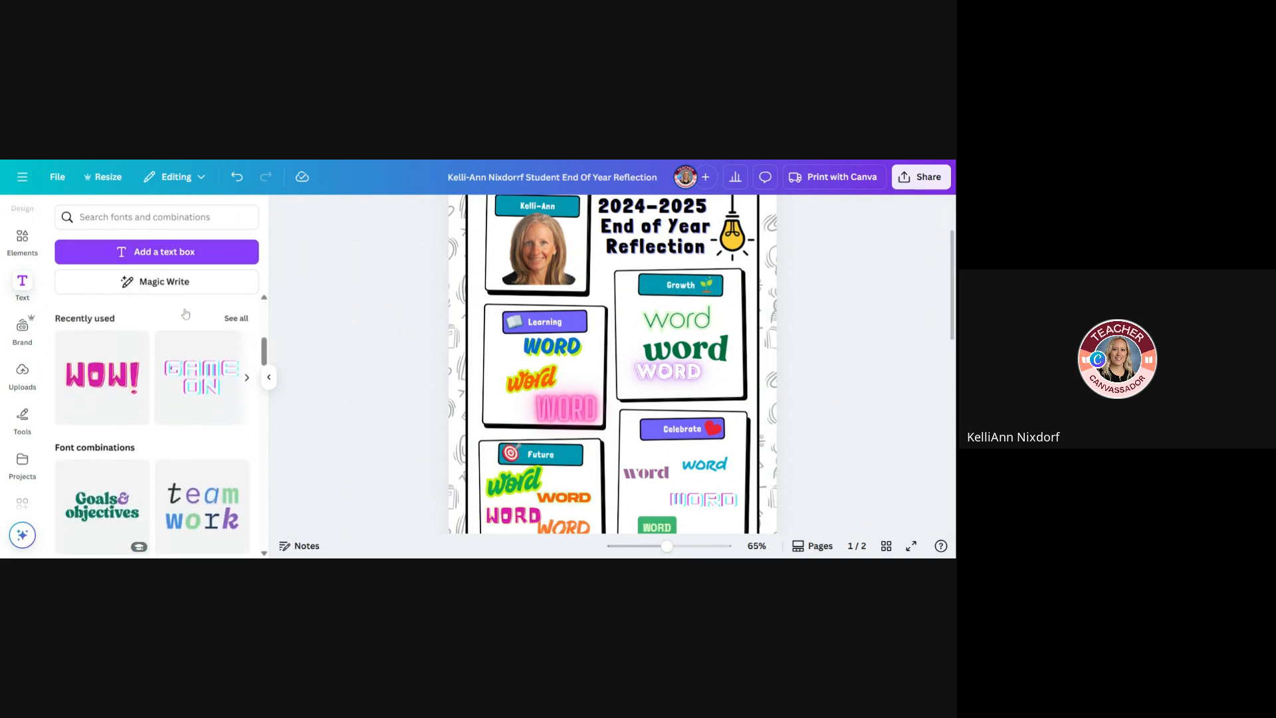
scroll(157, 426, down, 1)
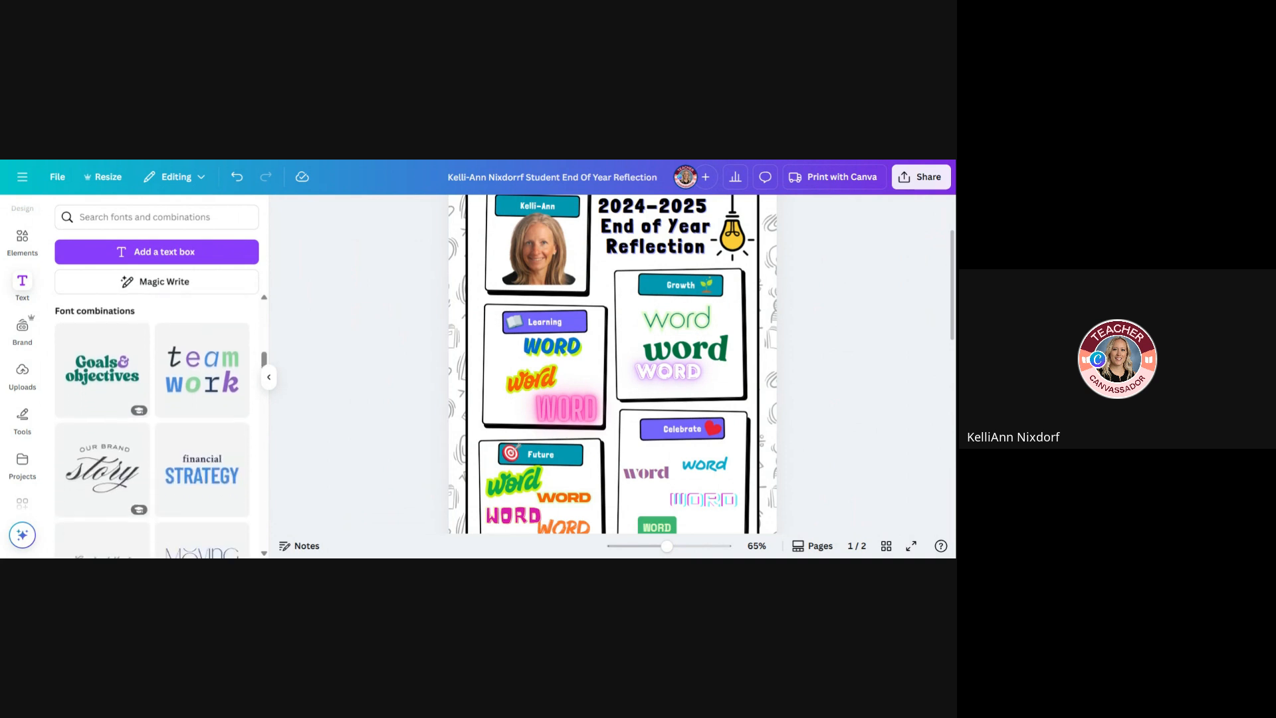
scroll(151, 425, down, 4)
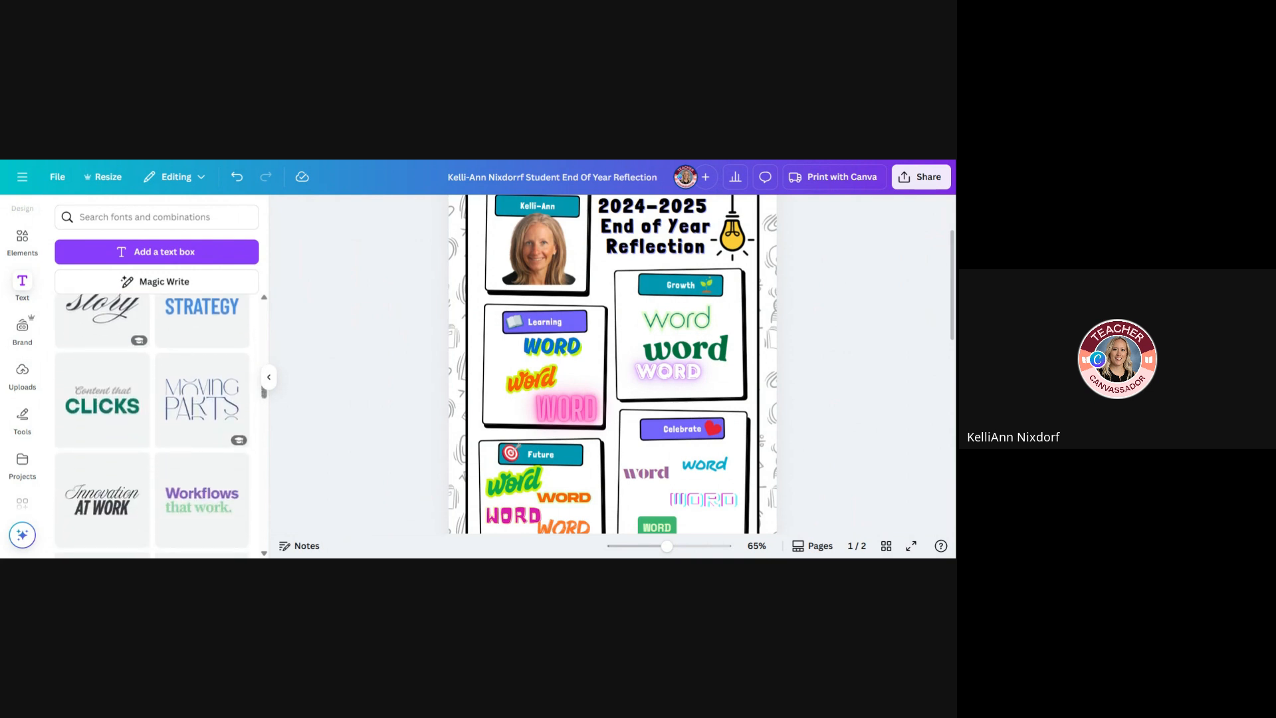
scroll(152, 425, down, 3)
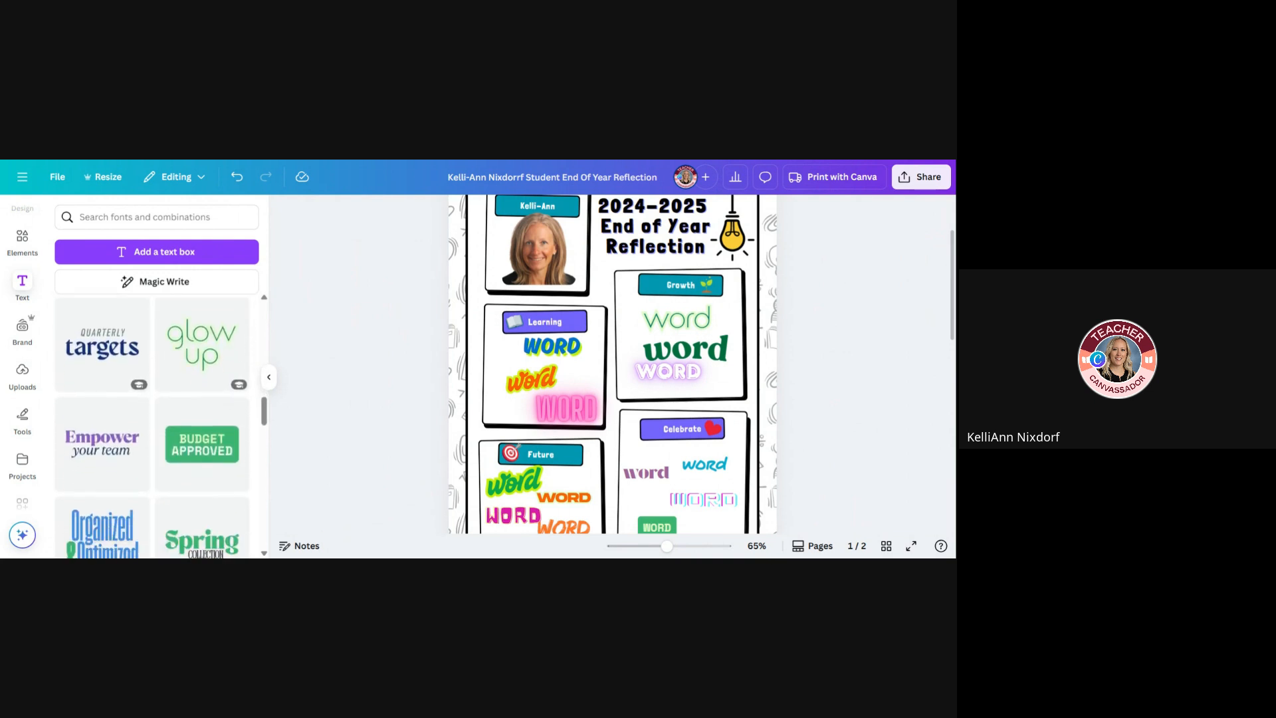
scroll(199, 355, down, 2)
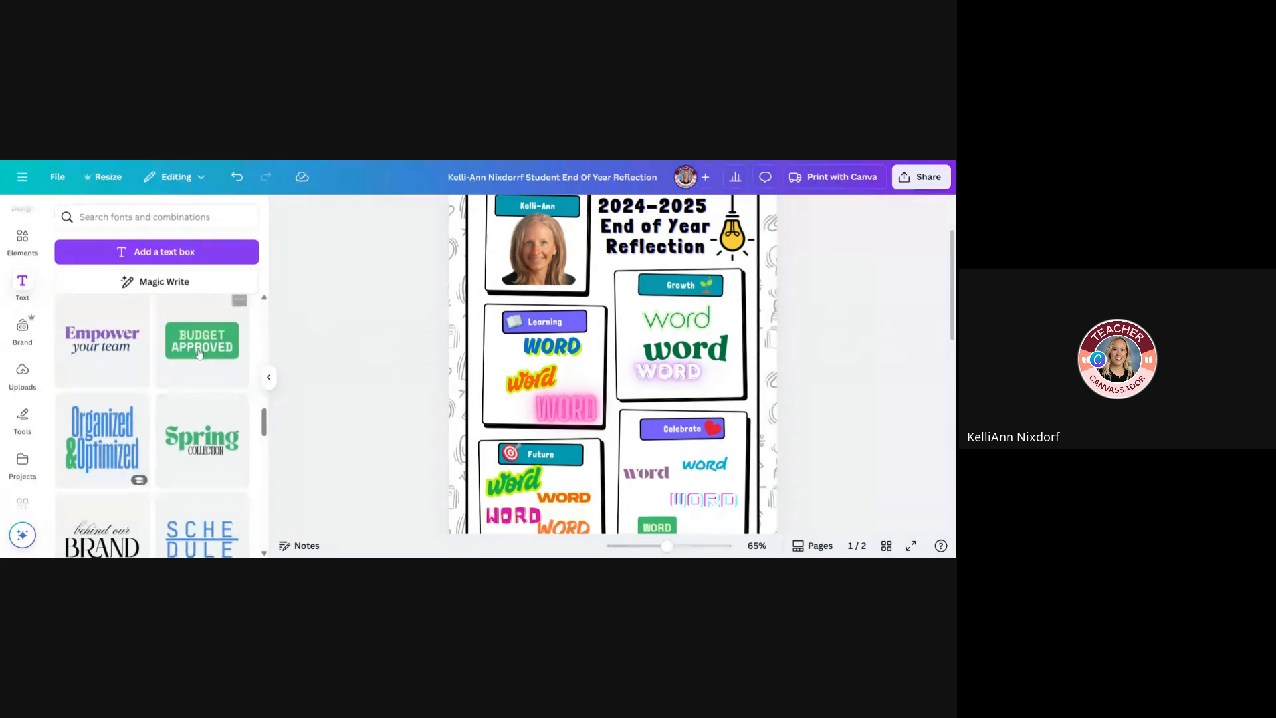
scroll(200, 354, down, 2)
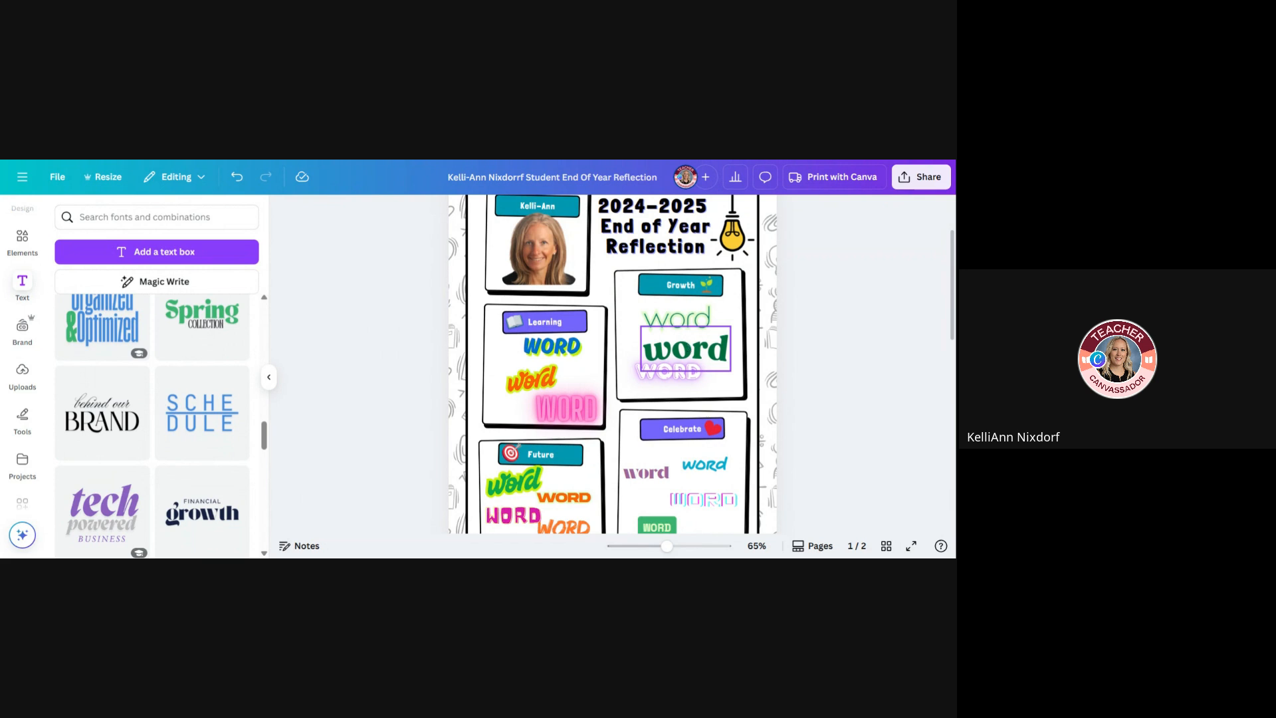
Replace the first placeholder word in the Learning box with "FACT MASTER" and shrink the text to size 37.5 so it fits on one line
click(571, 346)
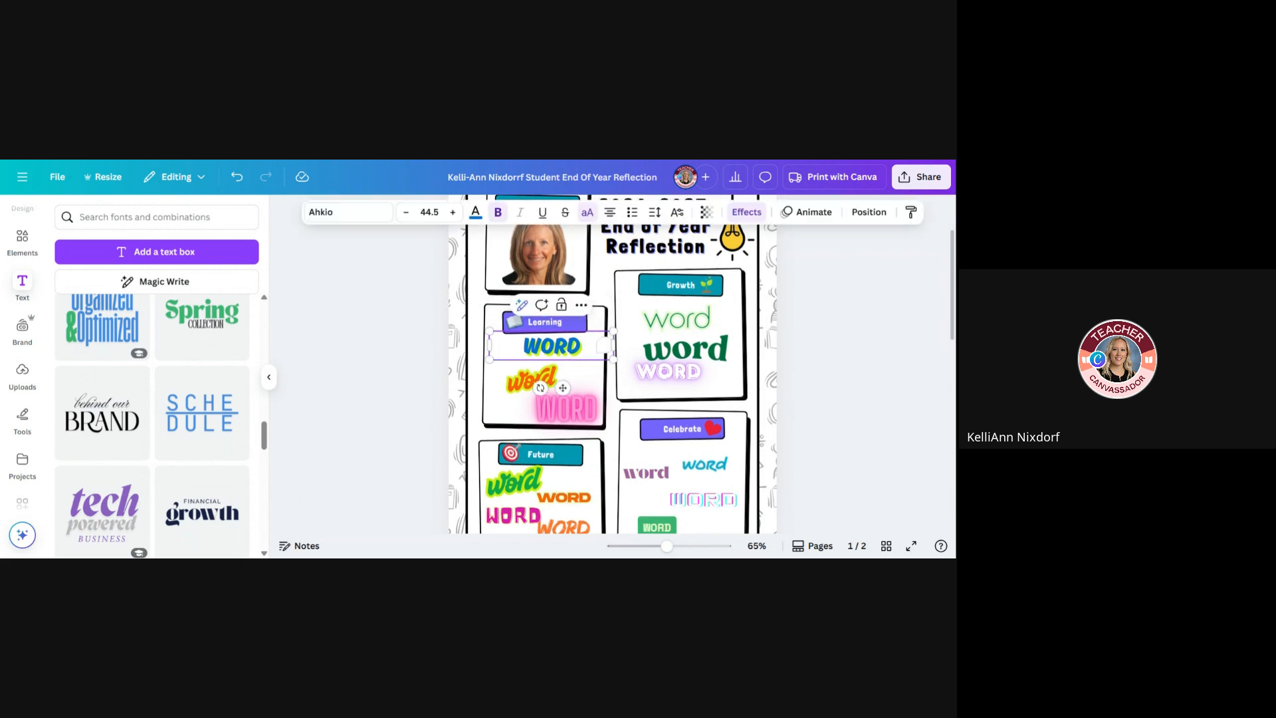
click(570, 346)
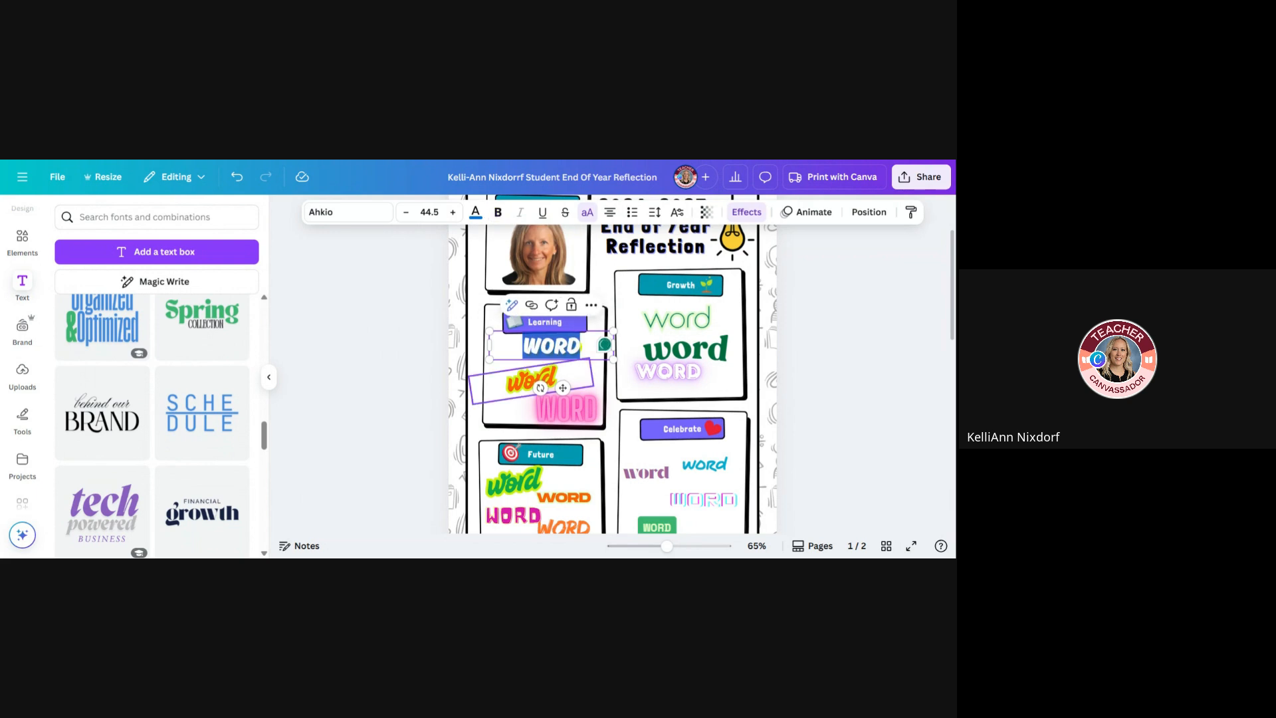
text(FACT MASTER)
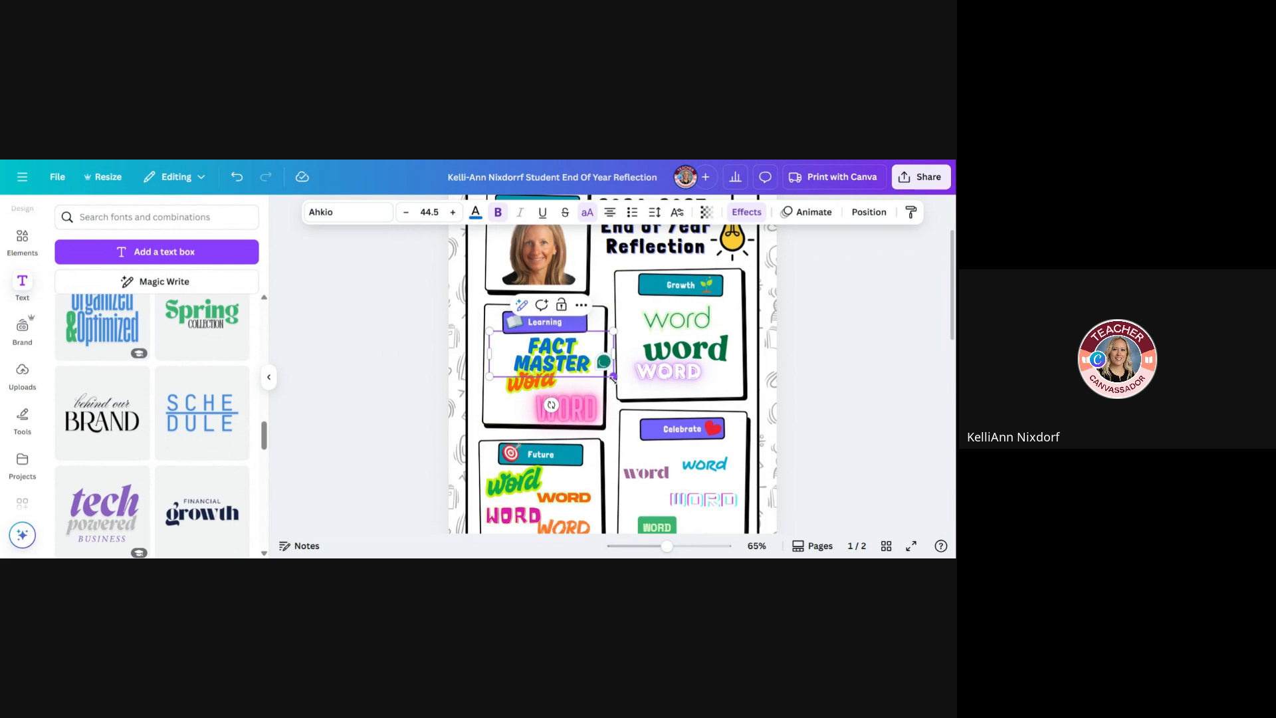
mouse_move(613, 376)
mouse_down()
mouse_move(580, 366)
mouse_move(614, 395)
mouse_move(599, 371)
mouse_move(614, 344)
mouse_move(565, 356)
mouse_move(602, 359)
mouse_up()
click(569, 362)
click(567, 353)
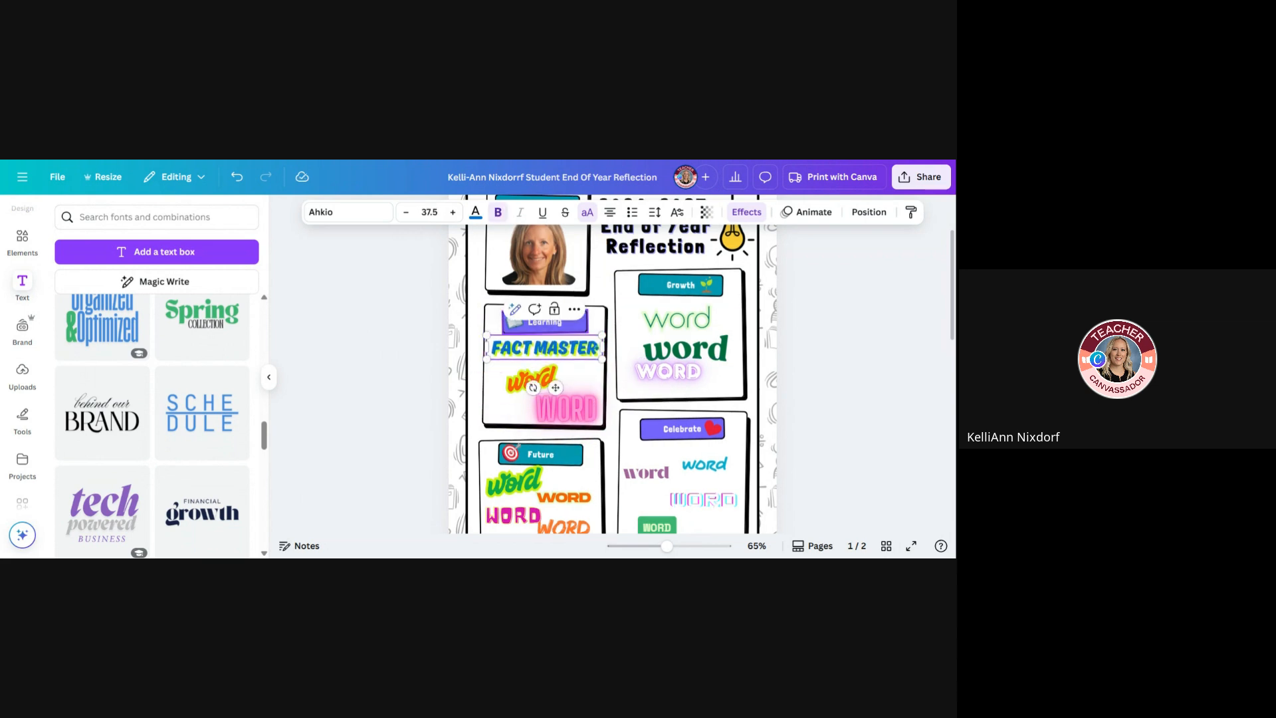
Recolor the whole "FACT MASTER" text in the Learning box to orange #ff7828 and deselect it
click(475, 214)
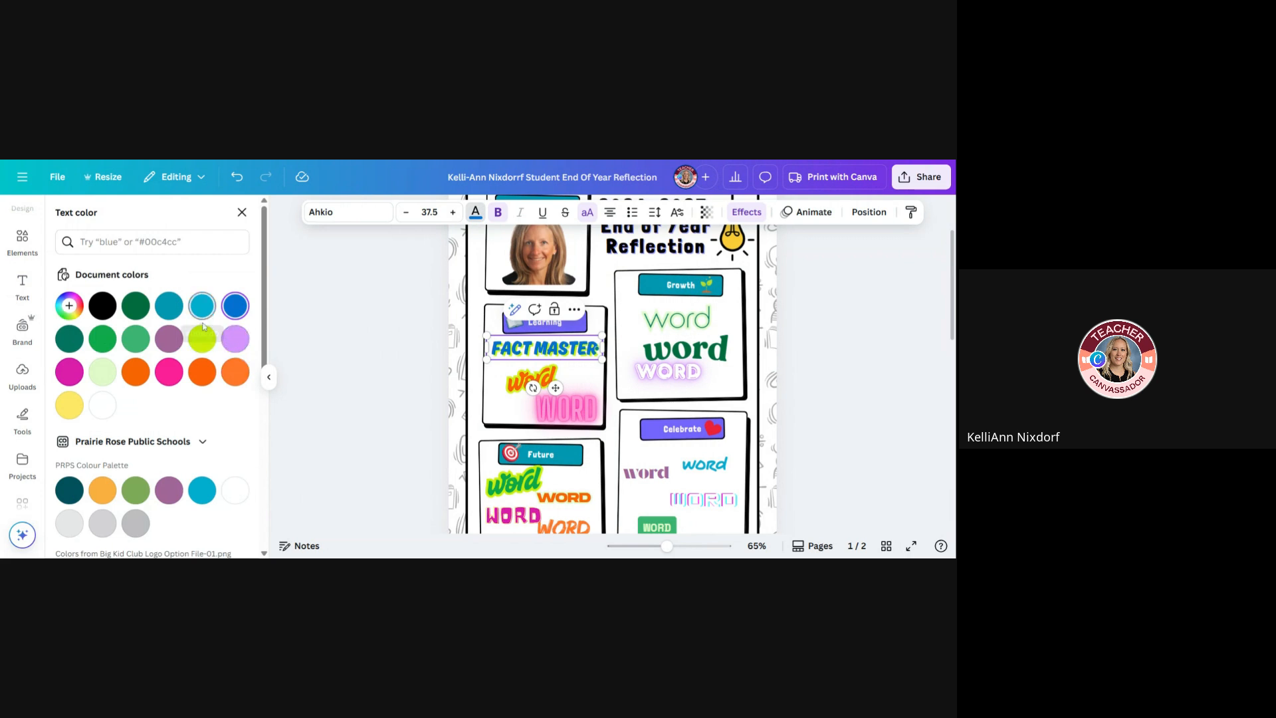
click(238, 382)
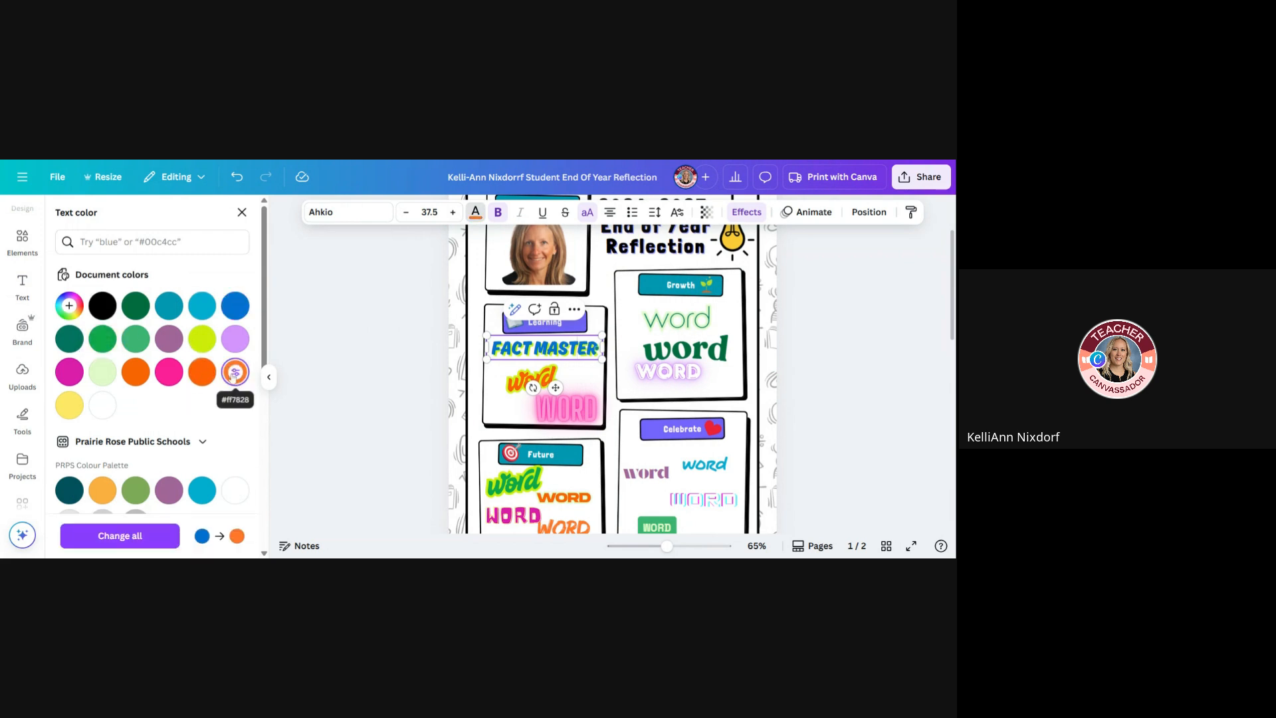
drag(492, 349, 599, 349)
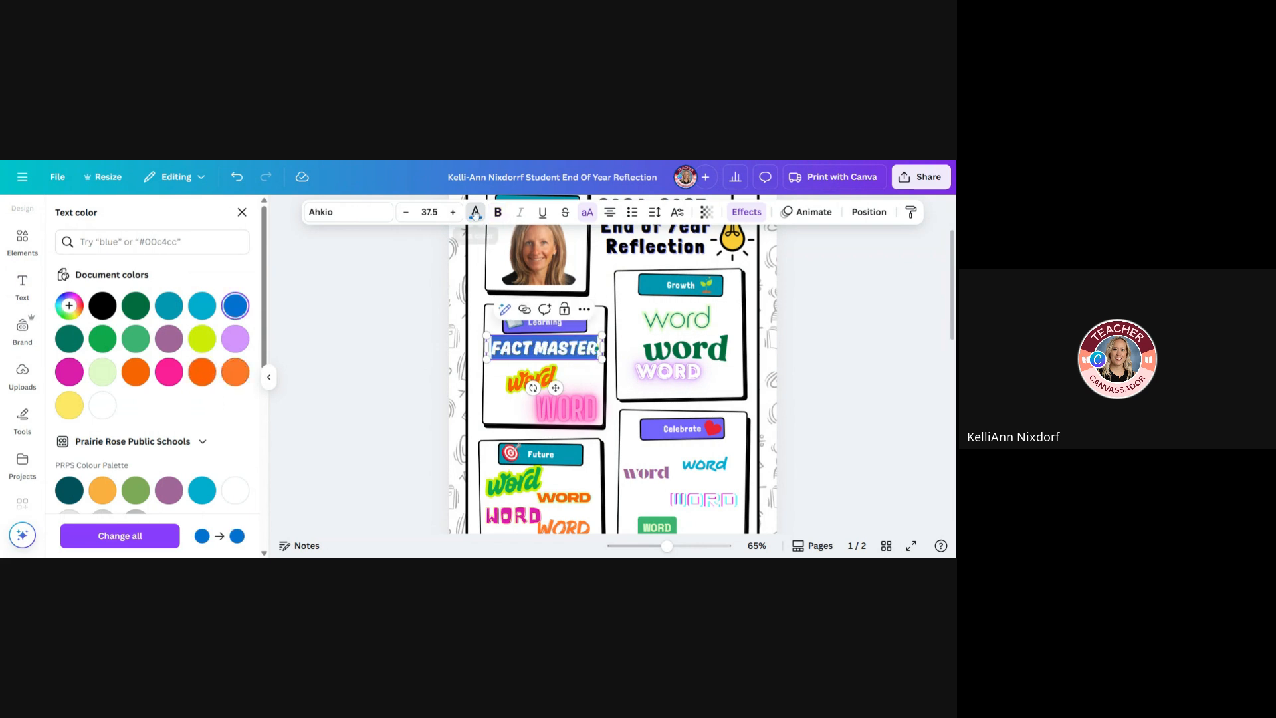
click(477, 214)
click(477, 214)
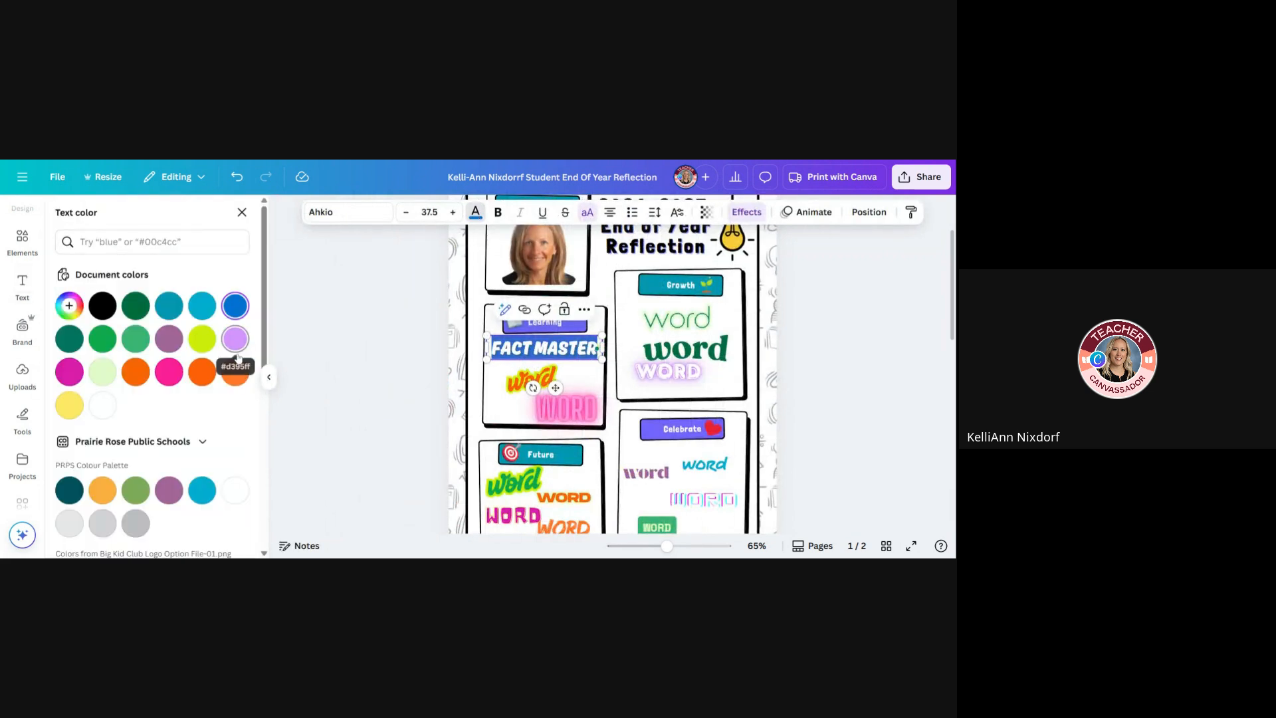
click(233, 375)
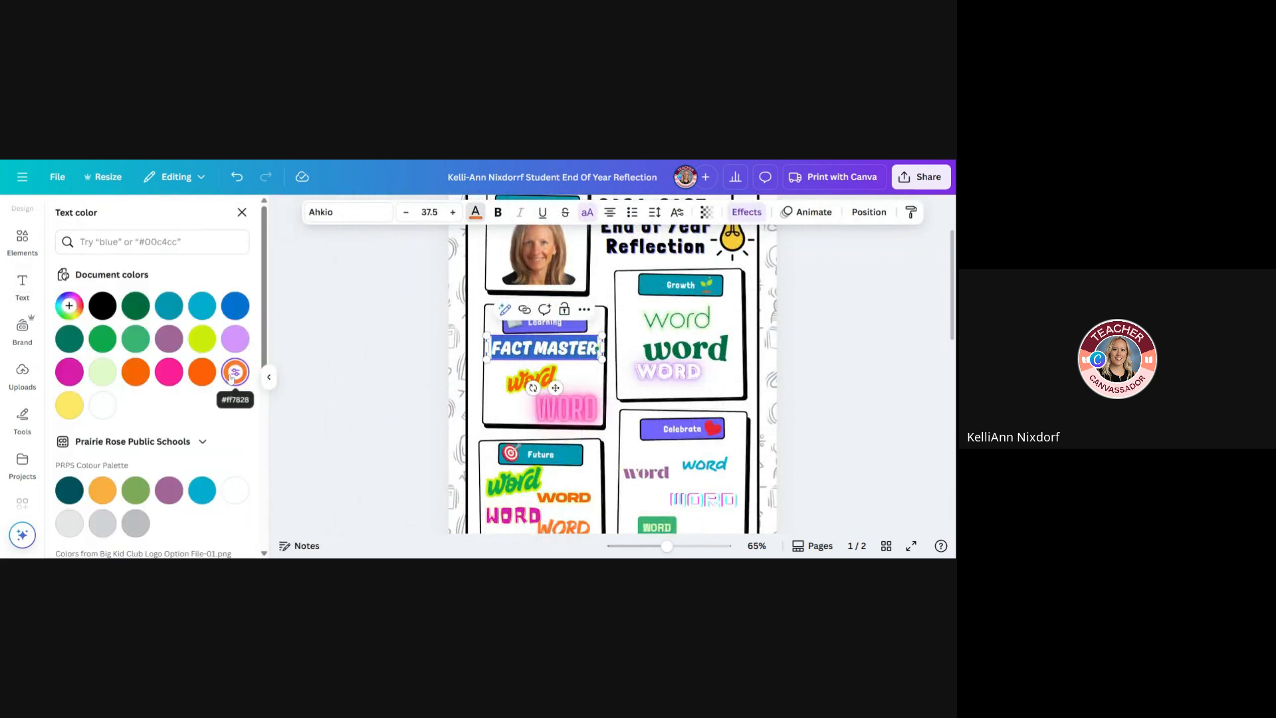
click(381, 364)
click(422, 372)
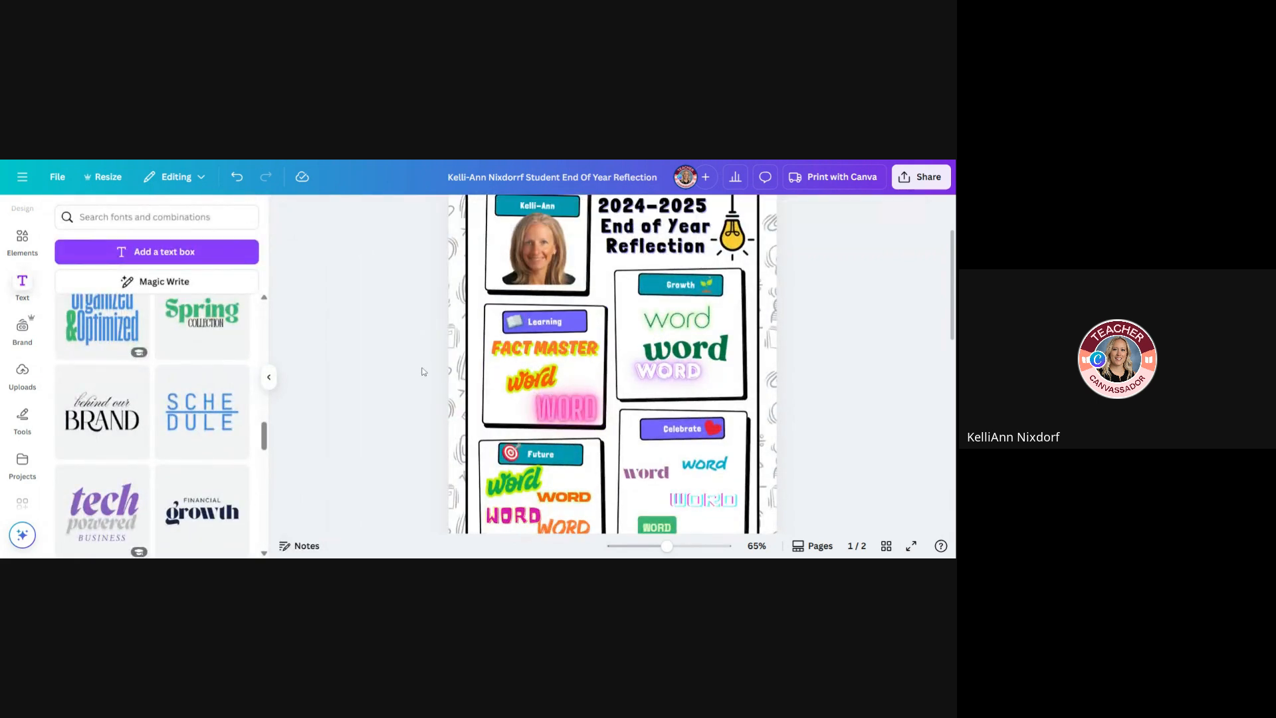
Change the shadow effect color of the "FACT MASTER" text to the teal-blue document color
click(545, 348)
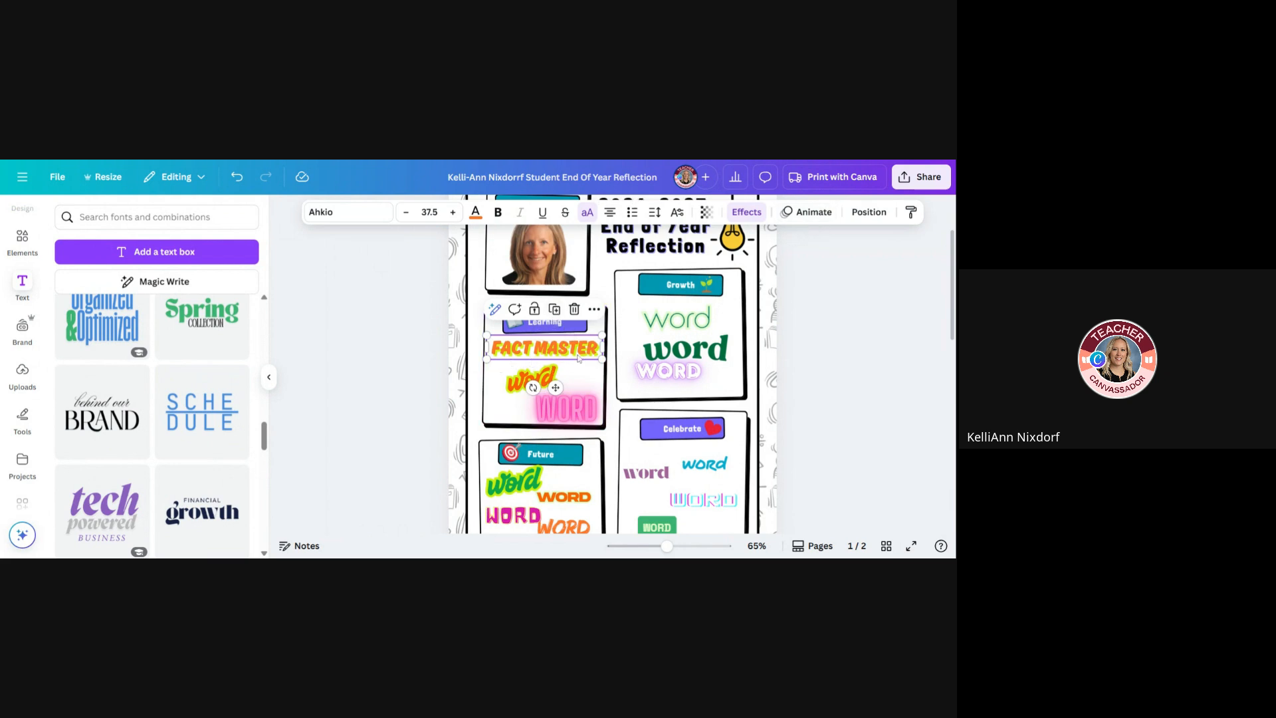
click(752, 212)
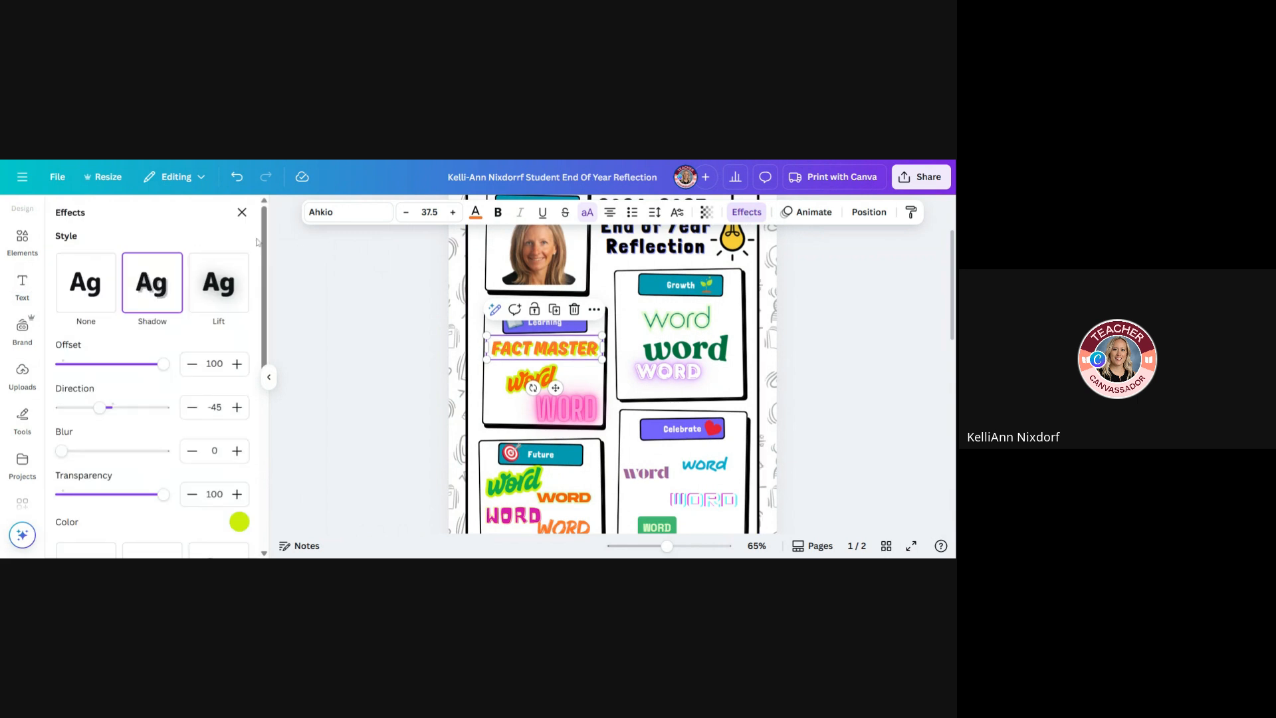
scroll(263, 259, down, 3)
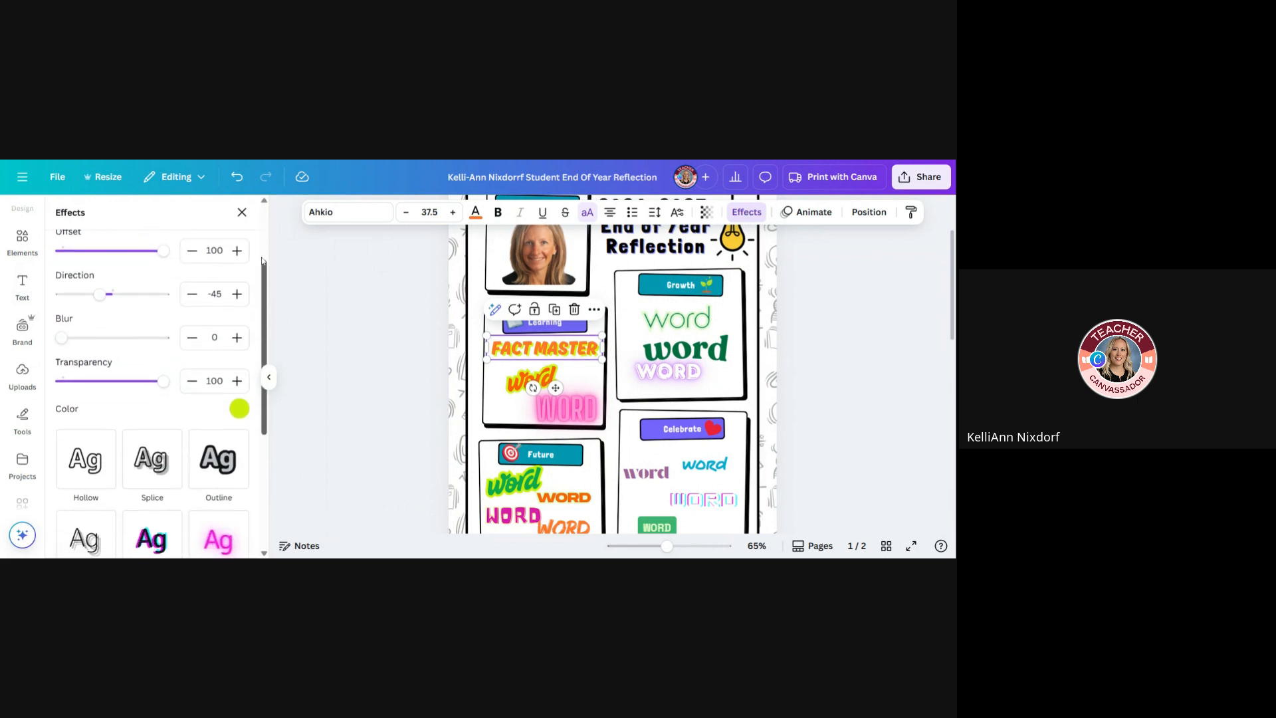
click(240, 409)
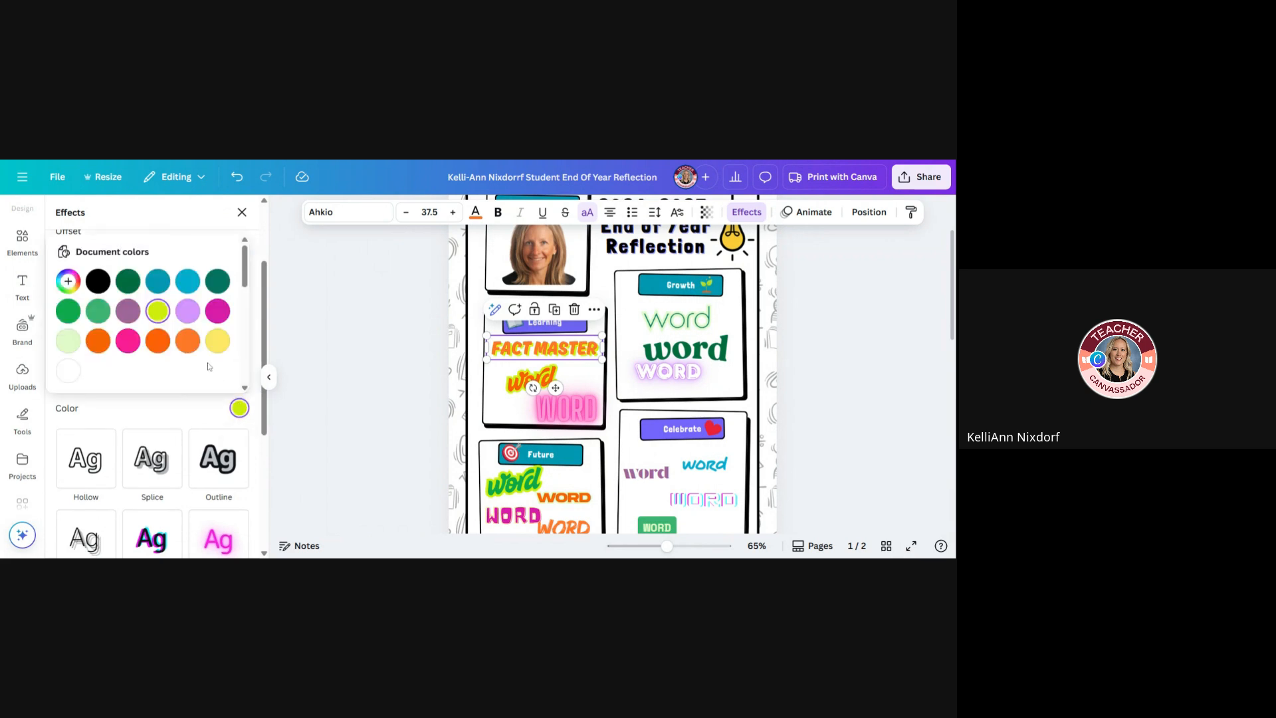
click(158, 282)
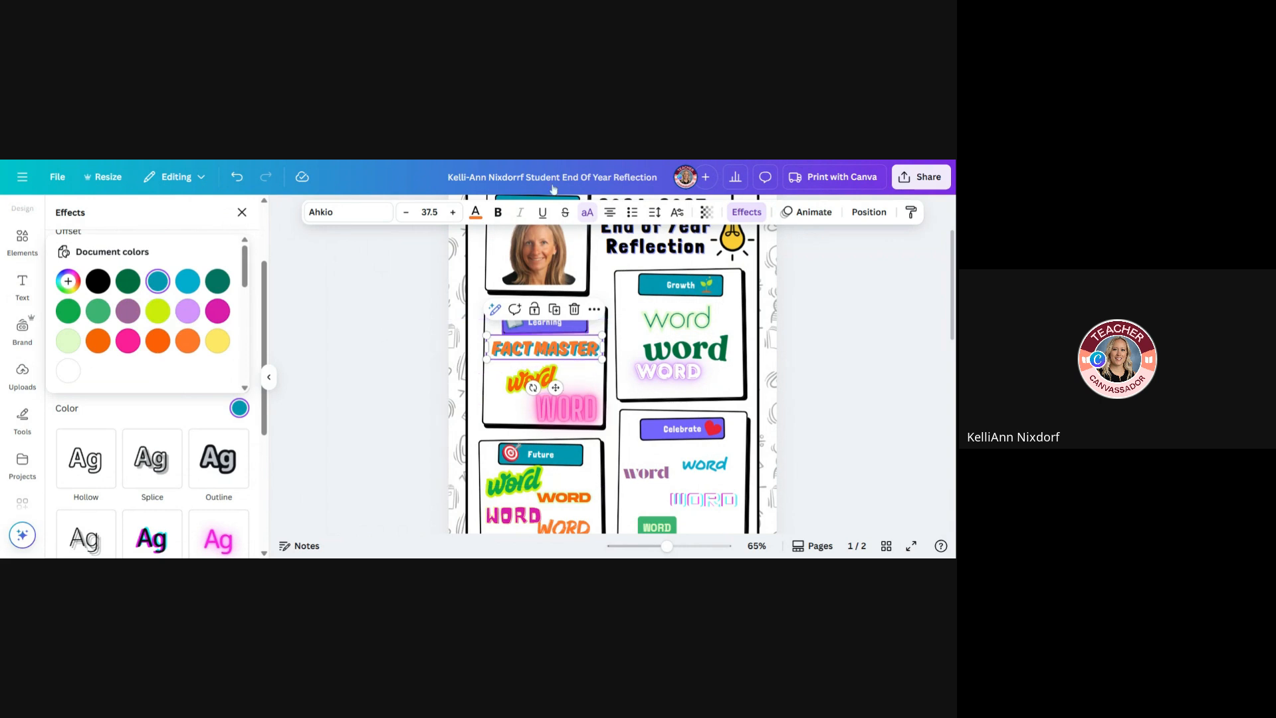
Consult the Reflect on Learning example list on page 2 and return to the Learning box on page 1
scroll(797, 419, down, 5)
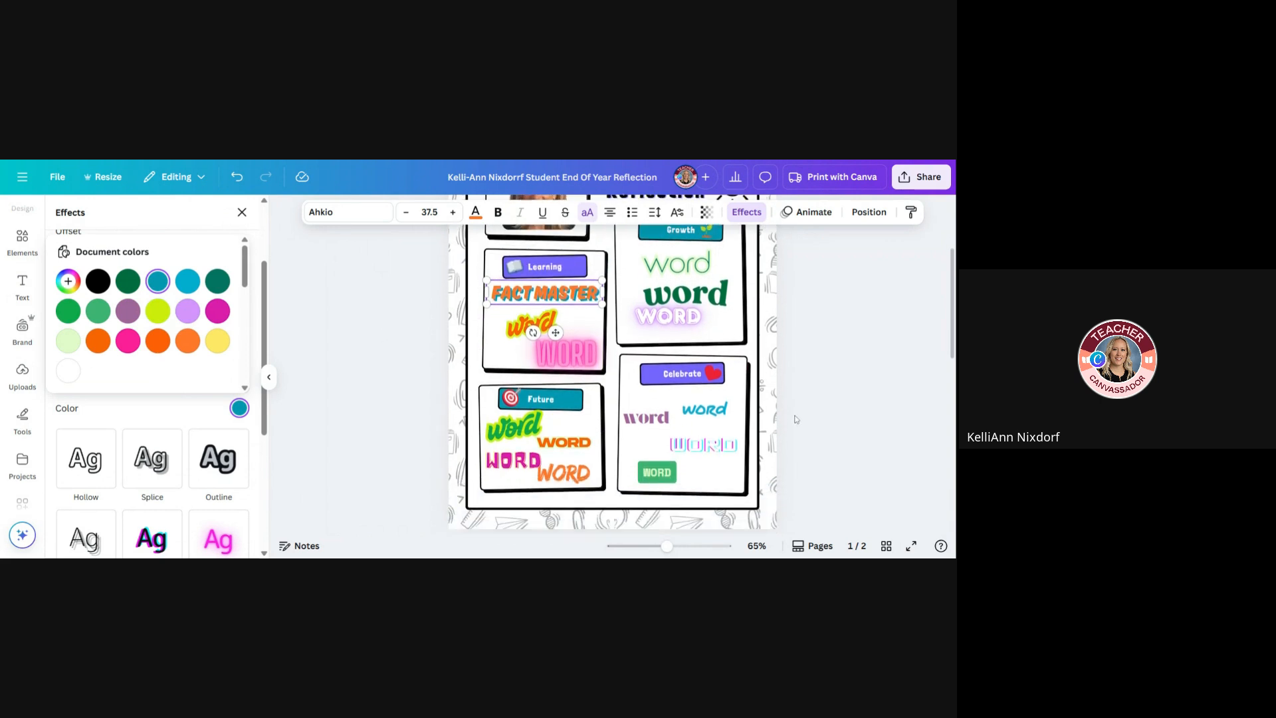
scroll(757, 456, down, 3)
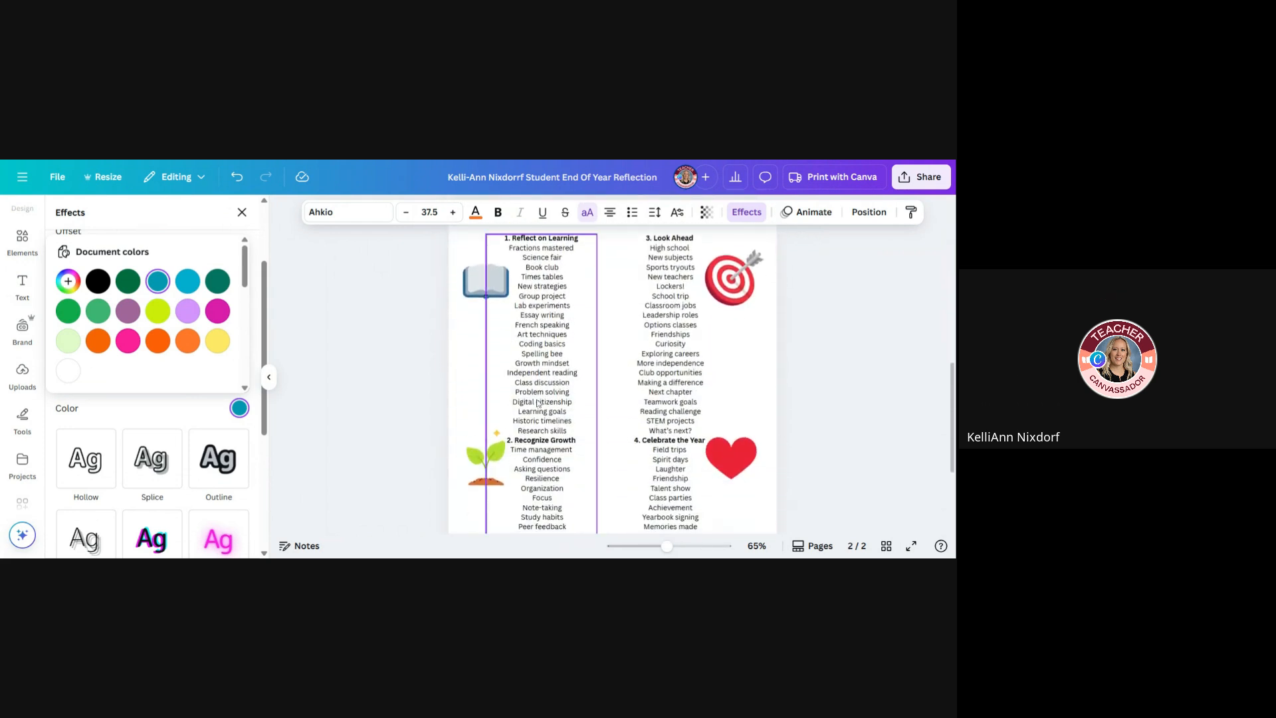
click(541, 407)
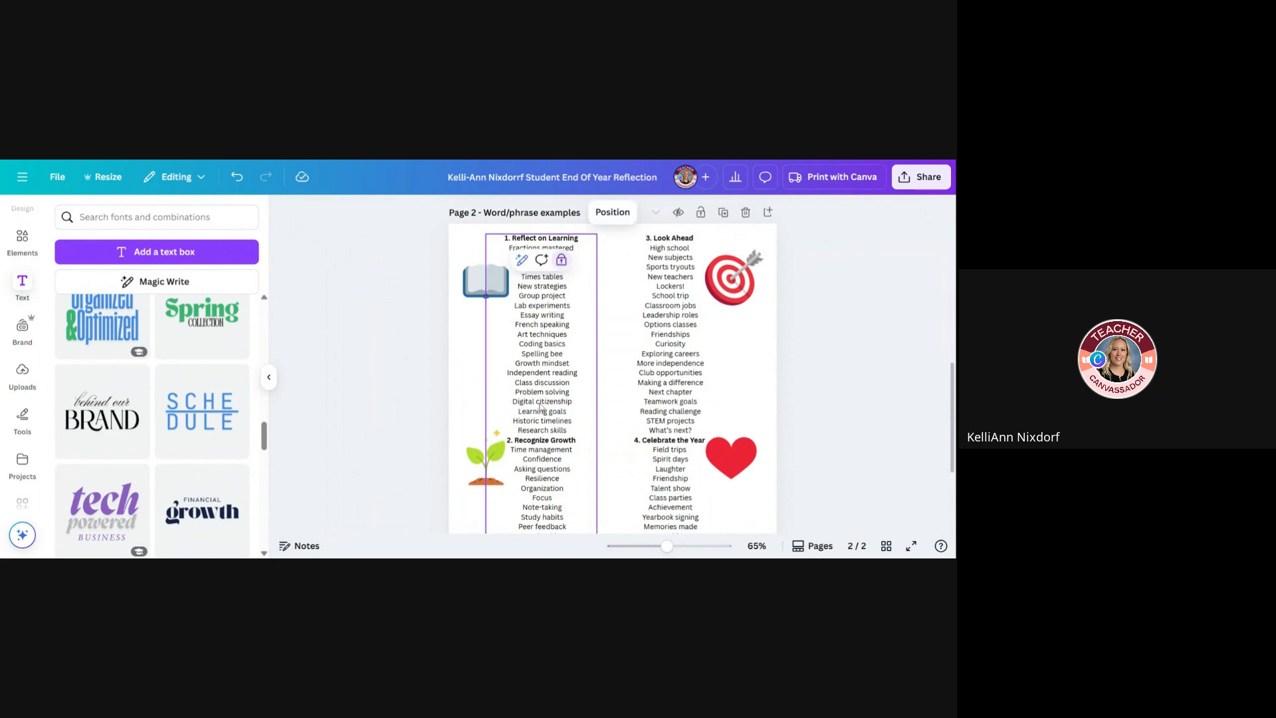
scroll(541, 407, up, 8)
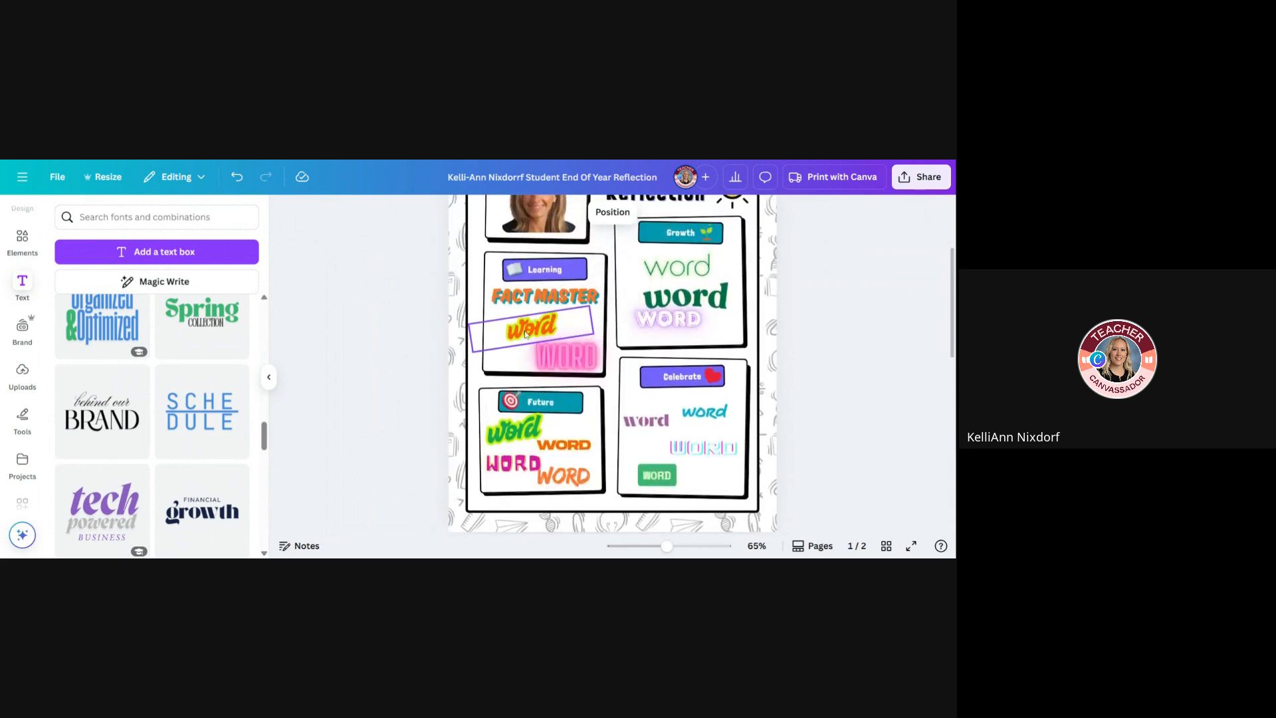
Replace the second placeholder word in the Learning box with "digital citizenship" and shrink the text to size 35.1
click(525, 334)
double_click(529, 327)
text(digital cite)
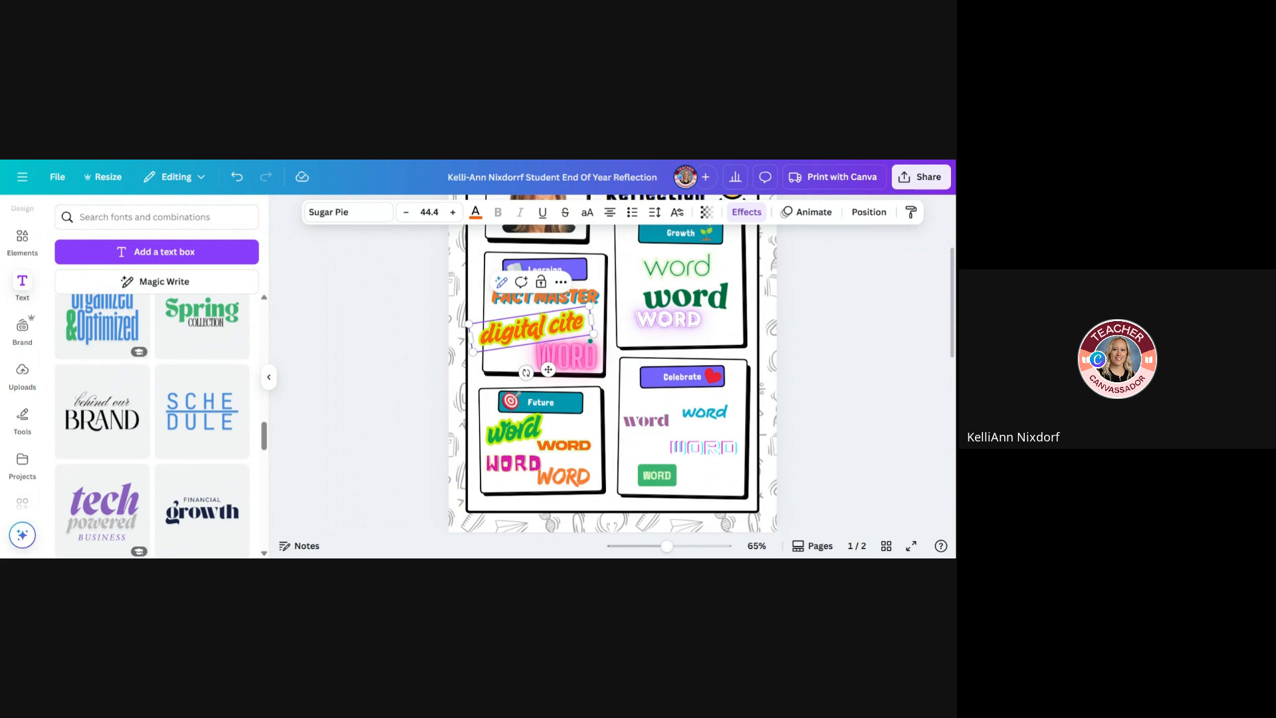
text(ns)
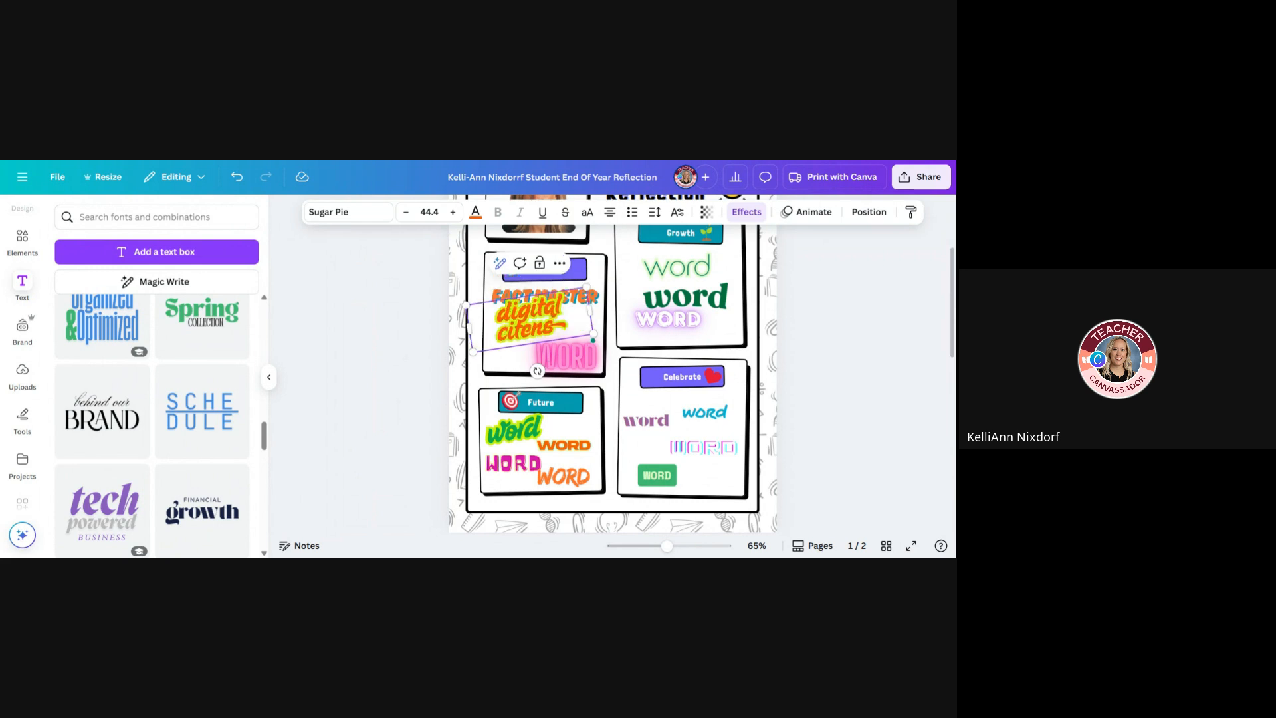
text(h)
key(BackSpace)
key(BackSpace)
key(BackSpace)
key(BackSpace)
text(izenship)
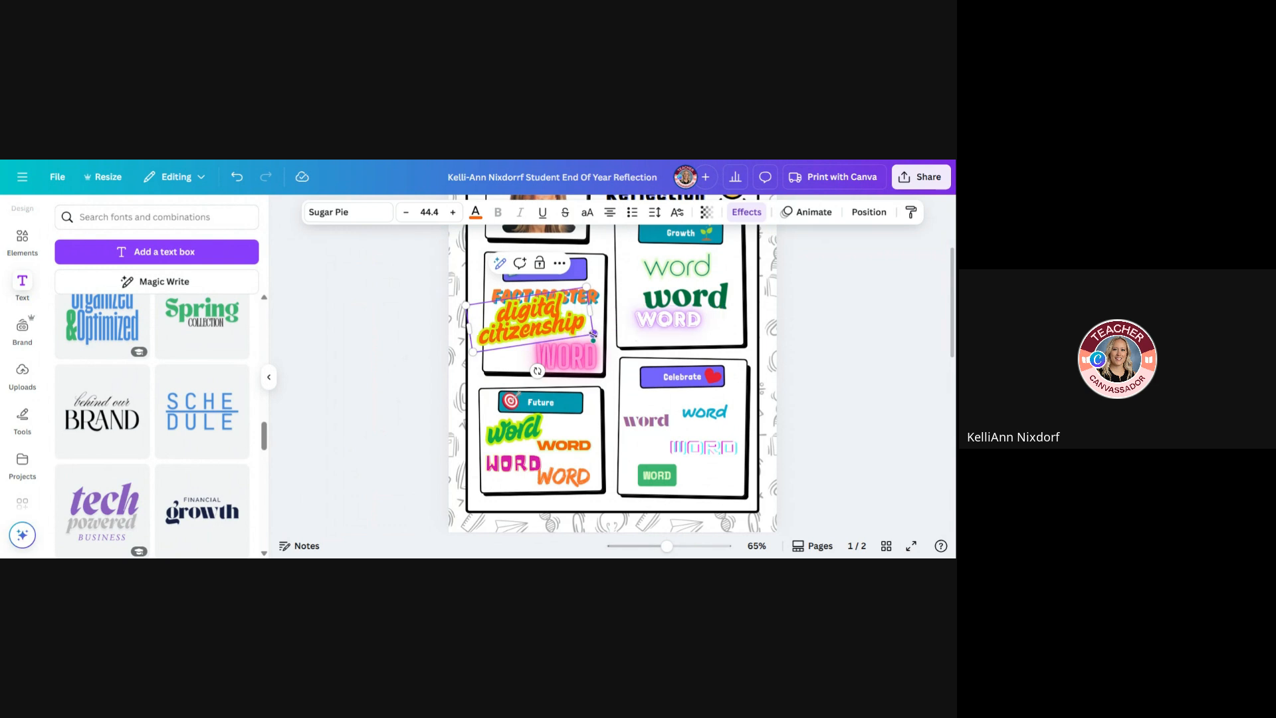
drag(576, 327, 591, 307)
click(517, 345)
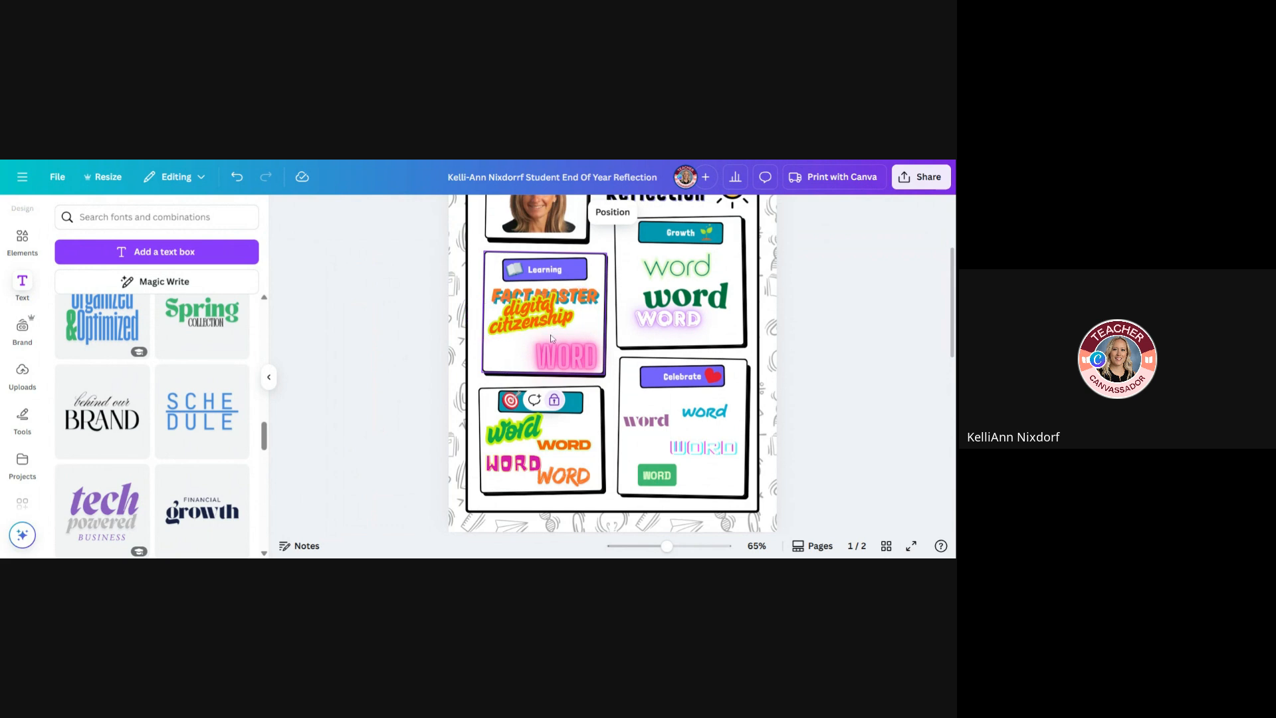
Search the elements for "fractions", insert the teal fraction circle graphic, and place it small in the Learning box's lower-left corner
click(31, 238)
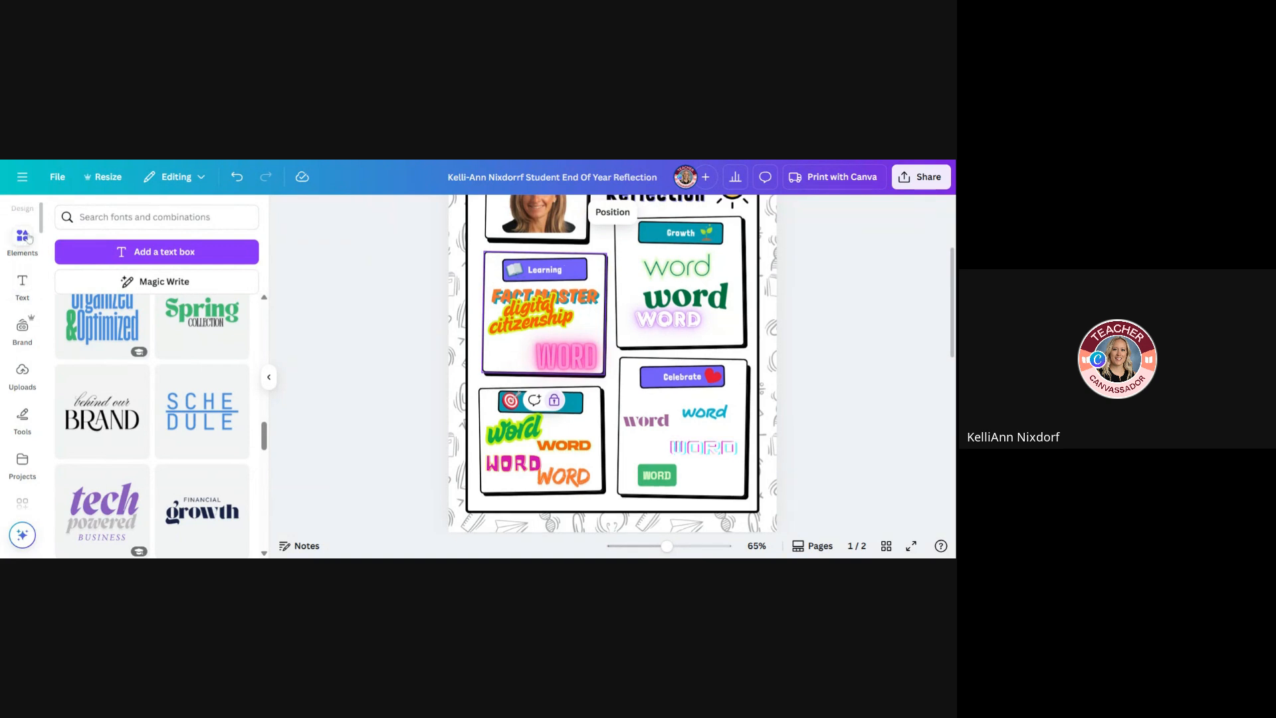
click(107, 216)
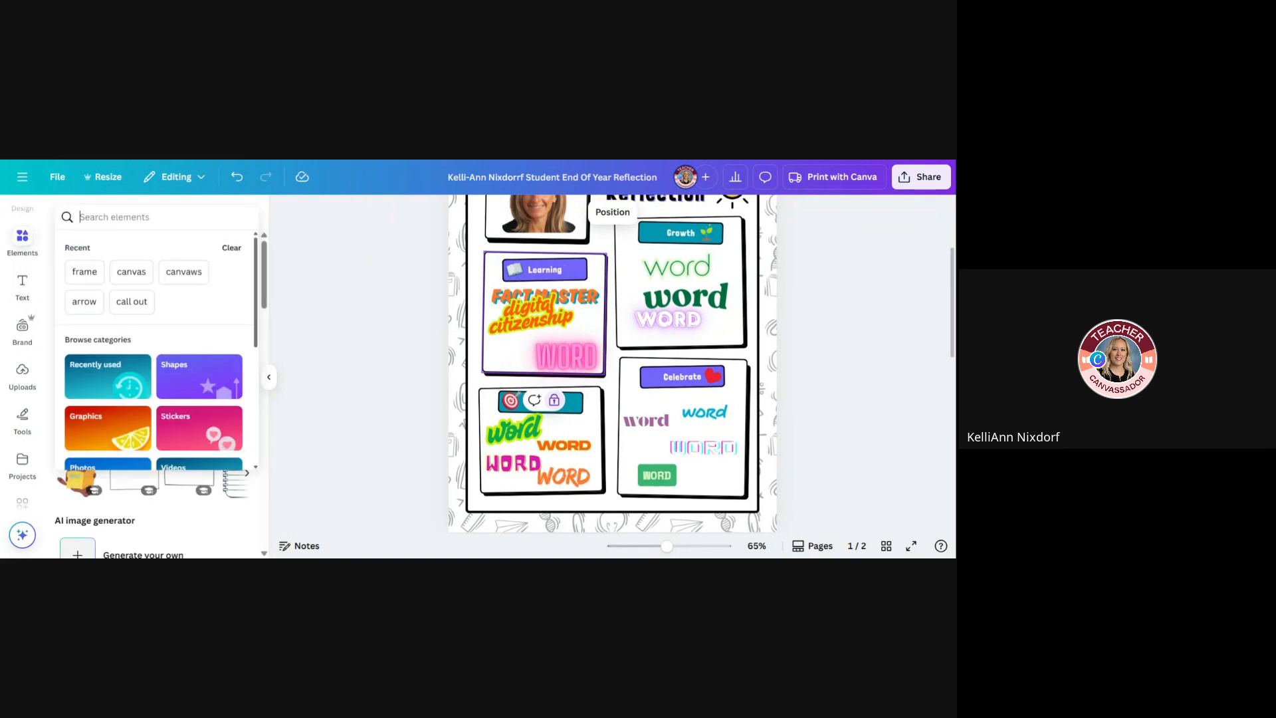
text(fractions)
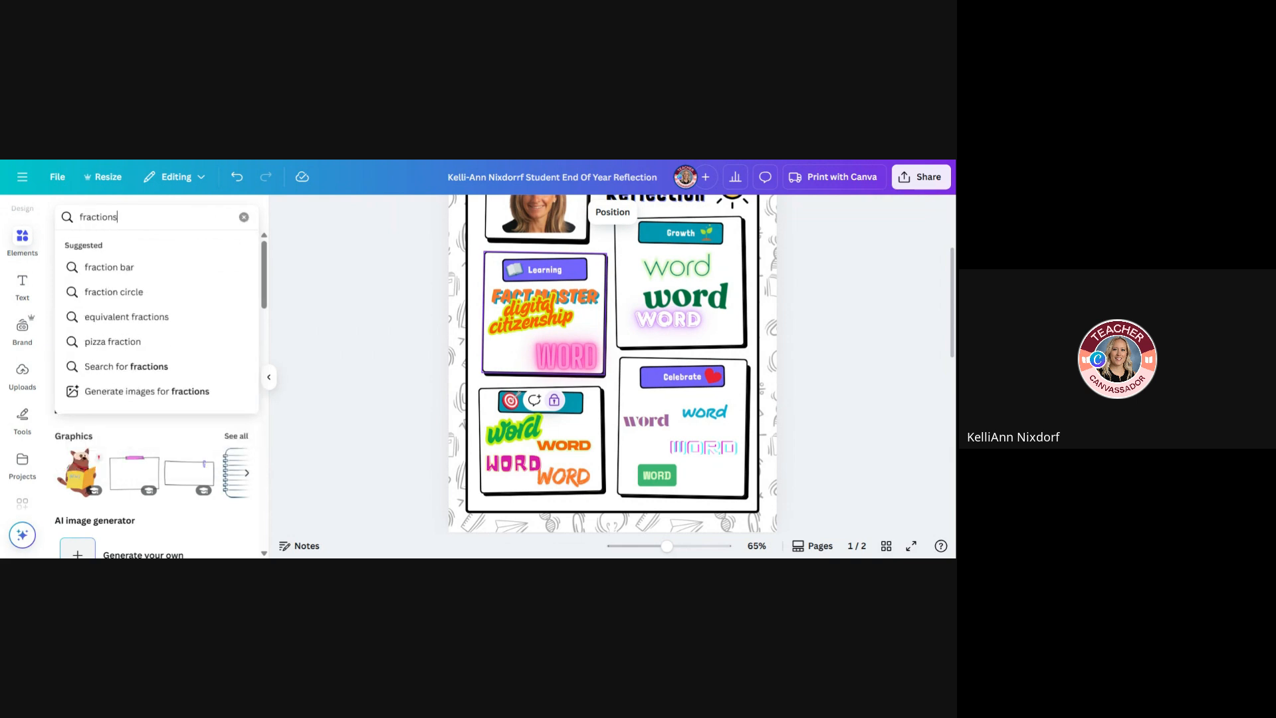
key(Return)
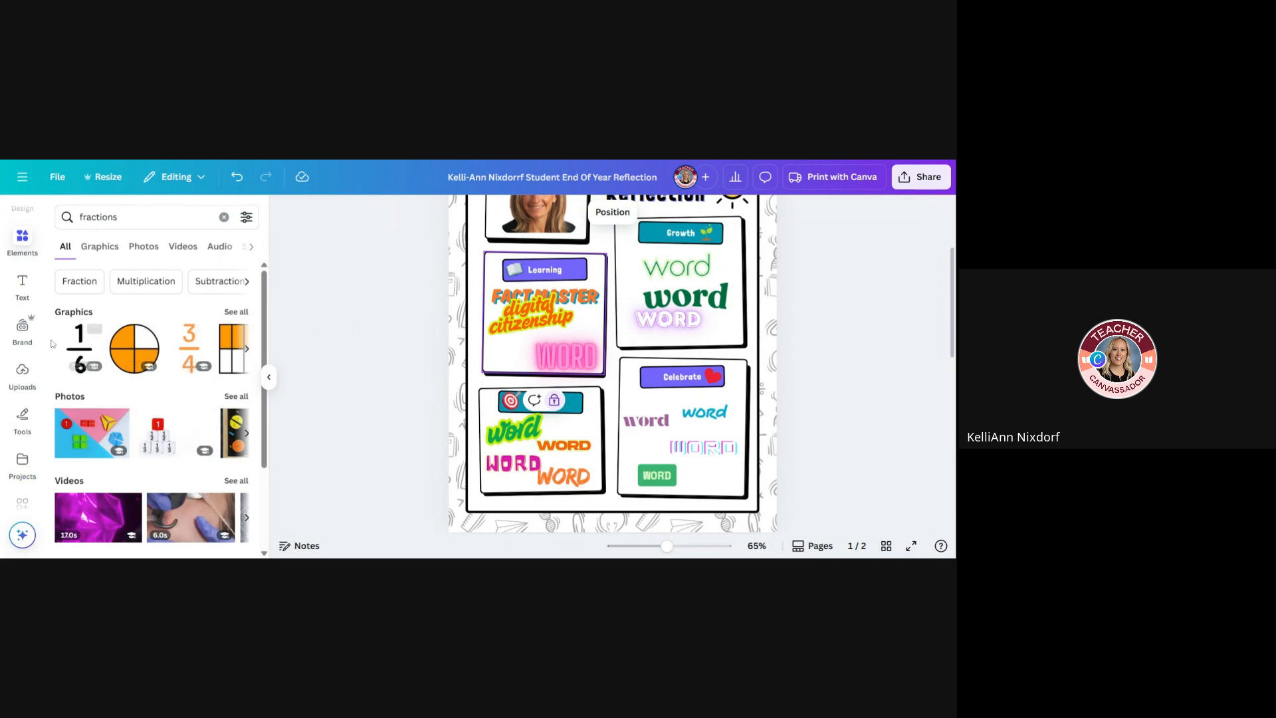
scroll(89, 344, right, 2)
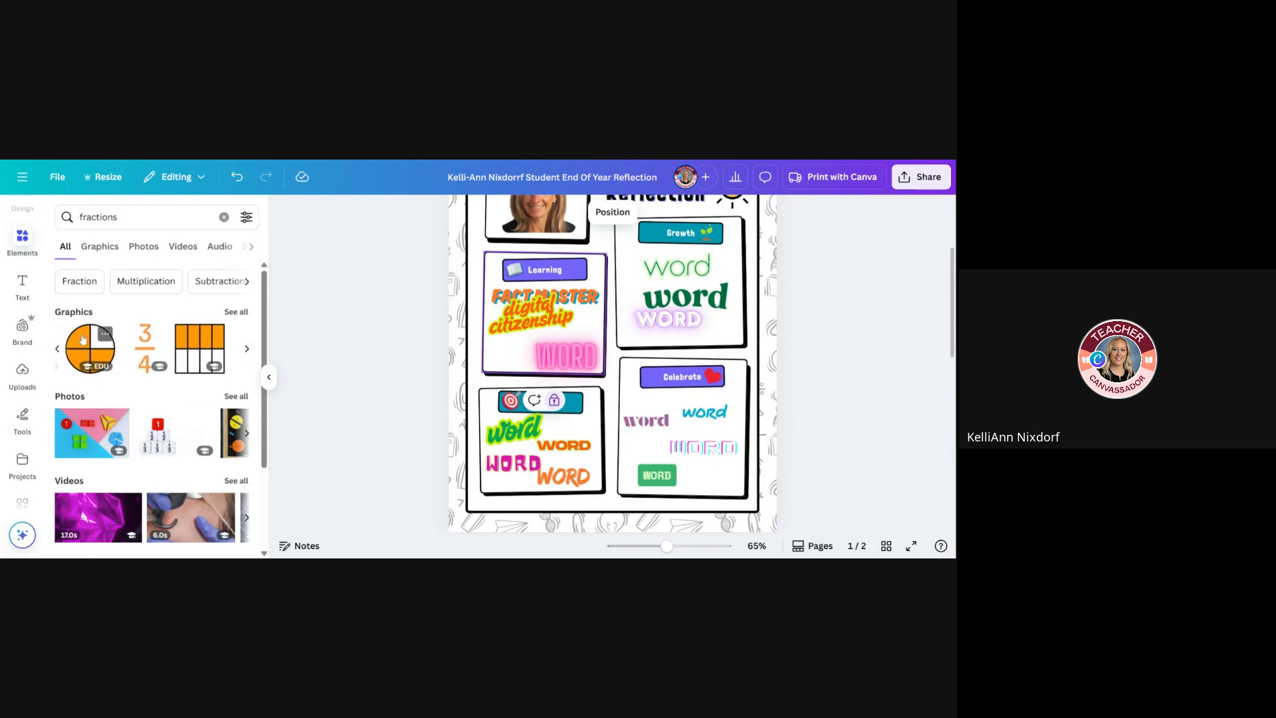
scroll(212, 343, down, 1)
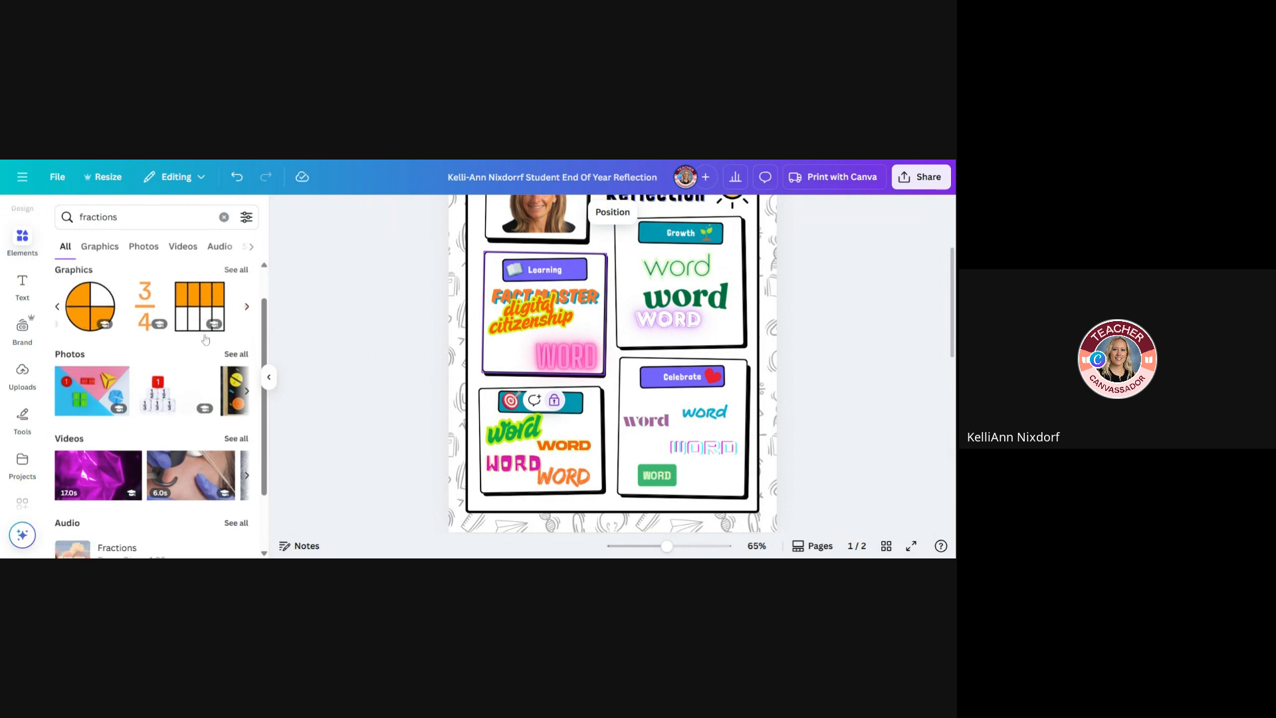
scroll(200, 312, right, 4)
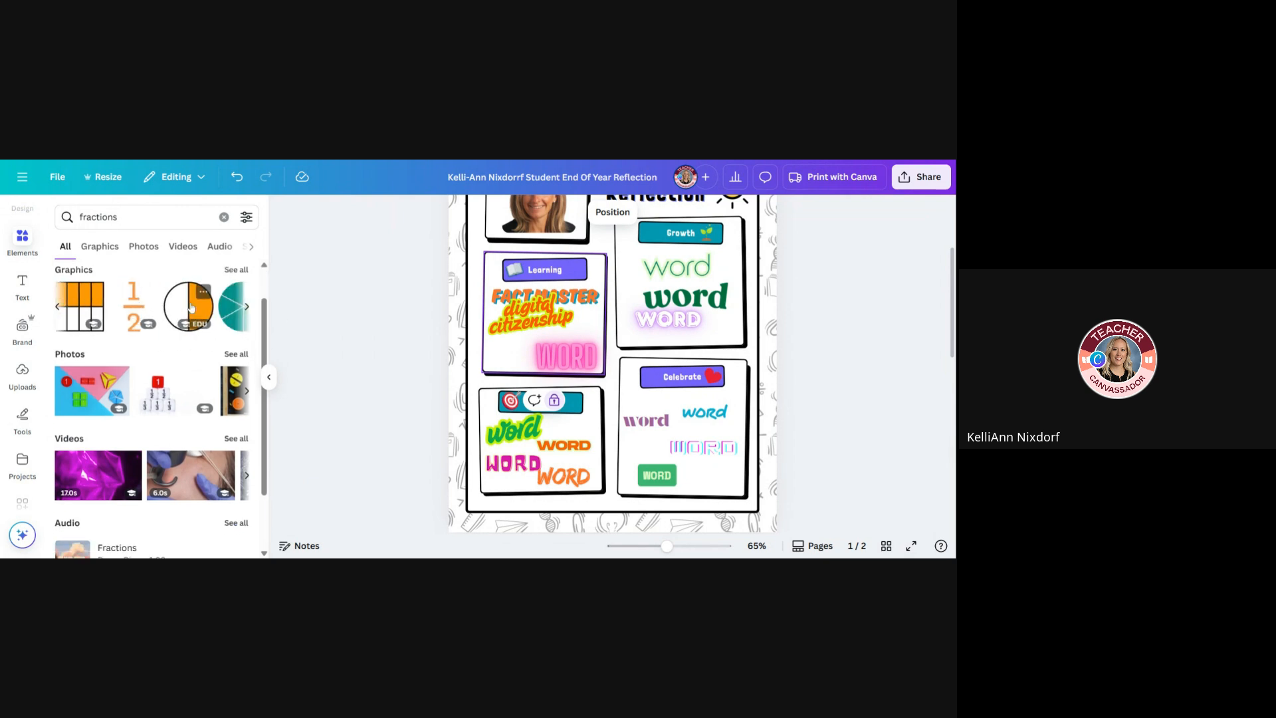
click(152, 306)
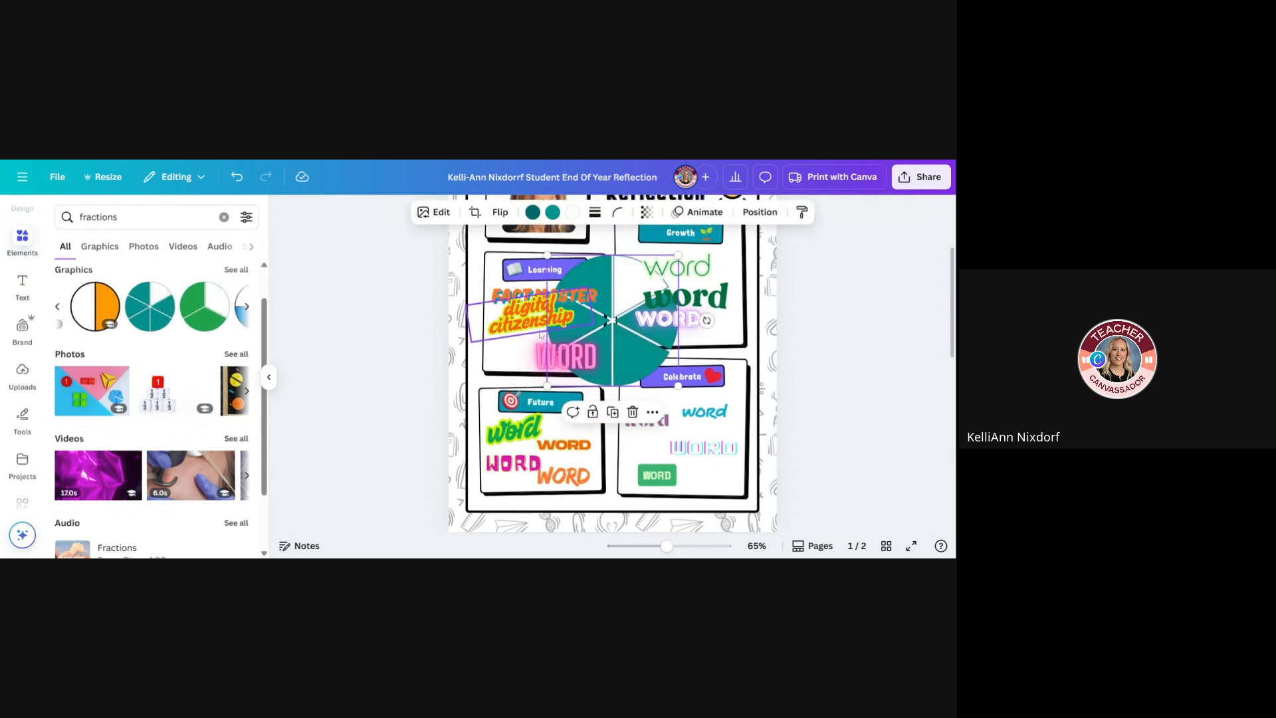
drag(659, 380, 500, 350)
Search the elements for "digital citizenship", insert the black outline globe graphic, and place it small beside the "digital citizenship" text
click(133, 217)
double_click(133, 216)
text(digirt5a)
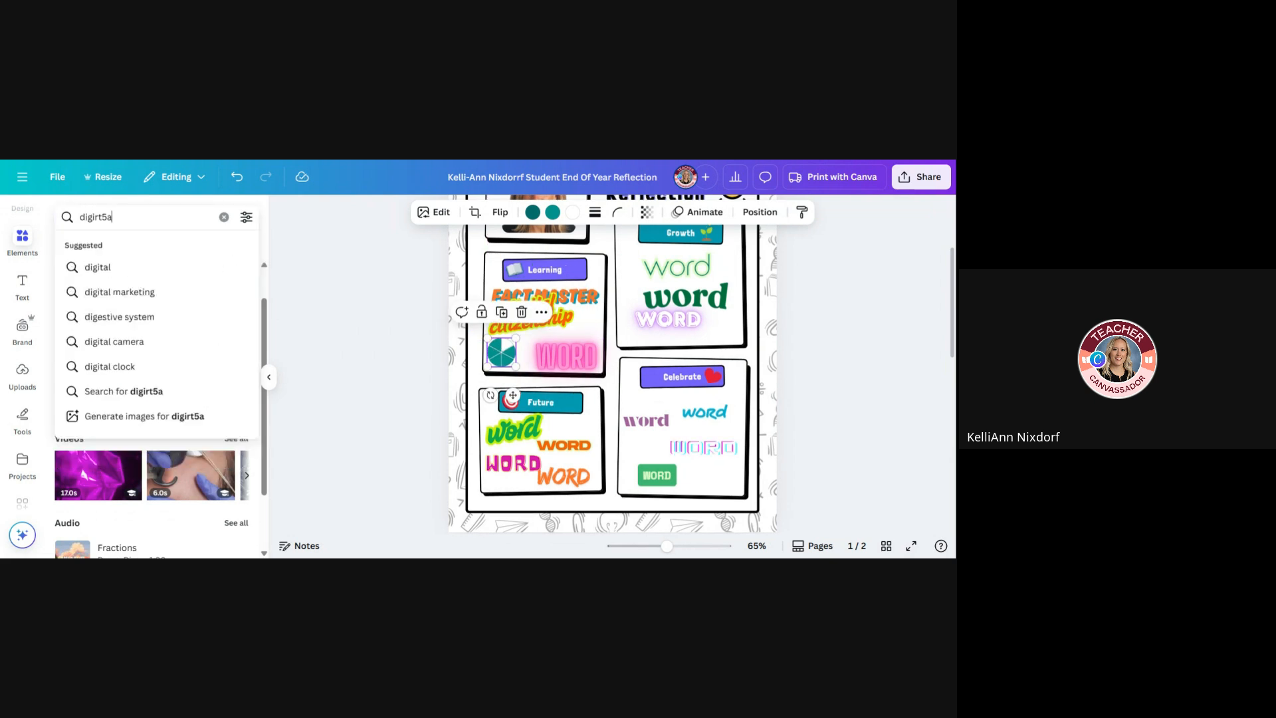
key(BackSpace)
key(BackSpace)
key(BackSpace)
key(BackSpace)
text(tal citi)
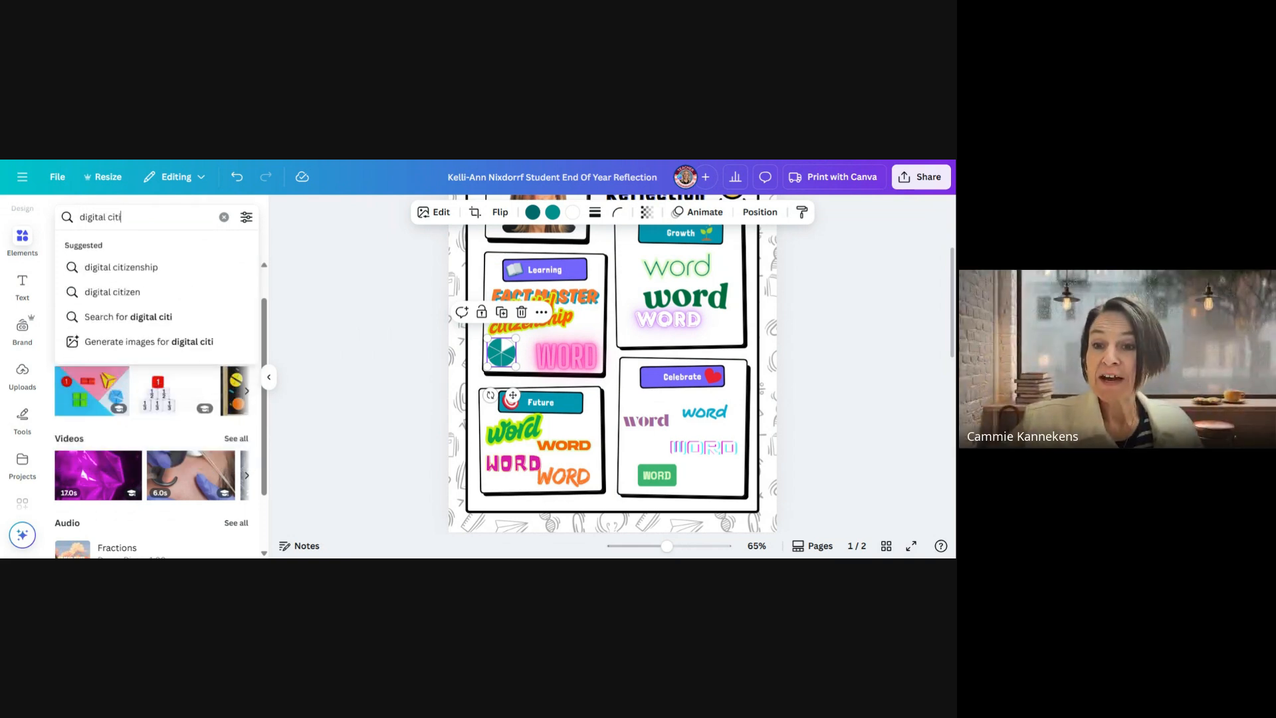
text(zenship)
key(Return)
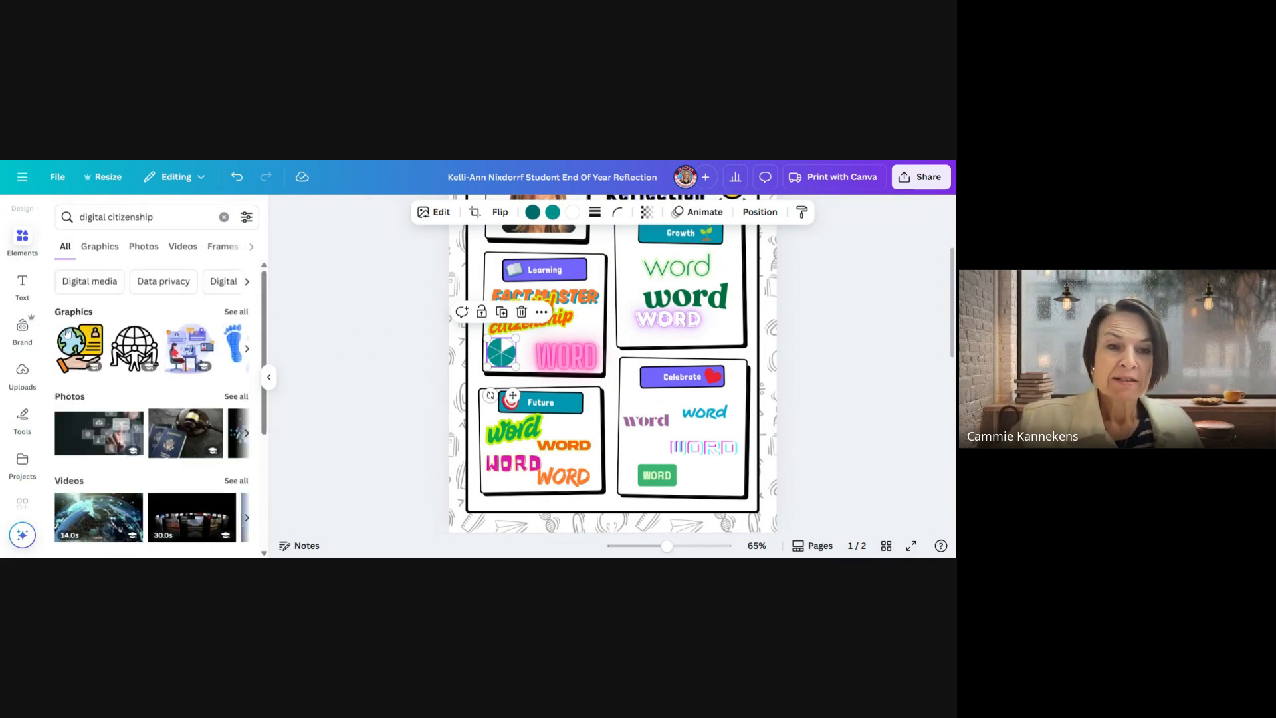
click(136, 346)
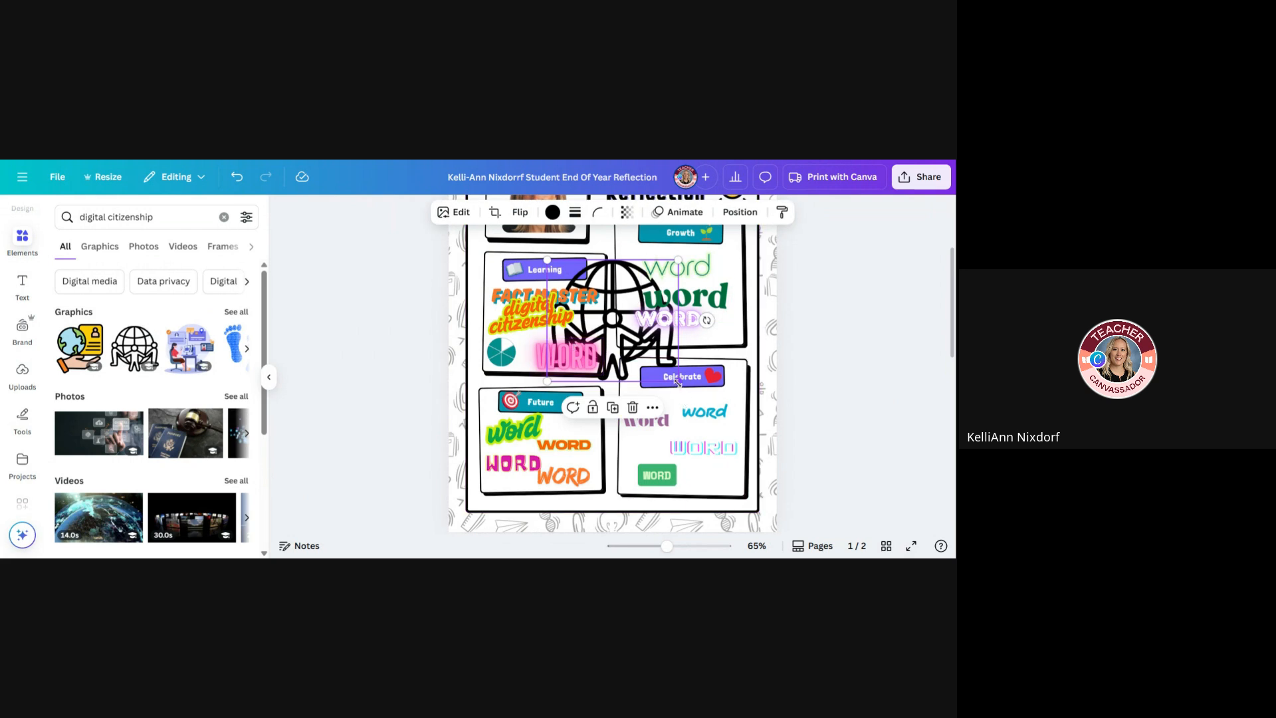
drag(678, 381, 587, 321)
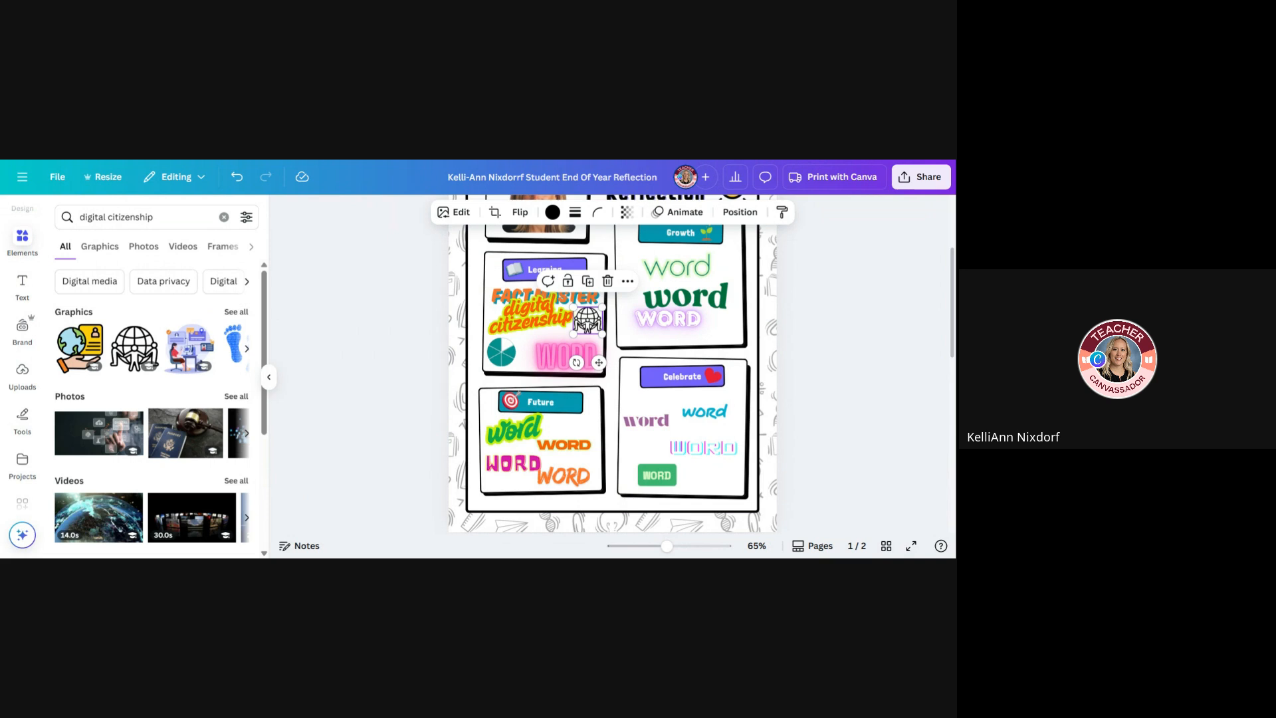
Replace the middle placeholder word in the Growth box with "resilience" and shrink it to size 42.4 so it fits inside the box
scroll(820, 360, up, 1)
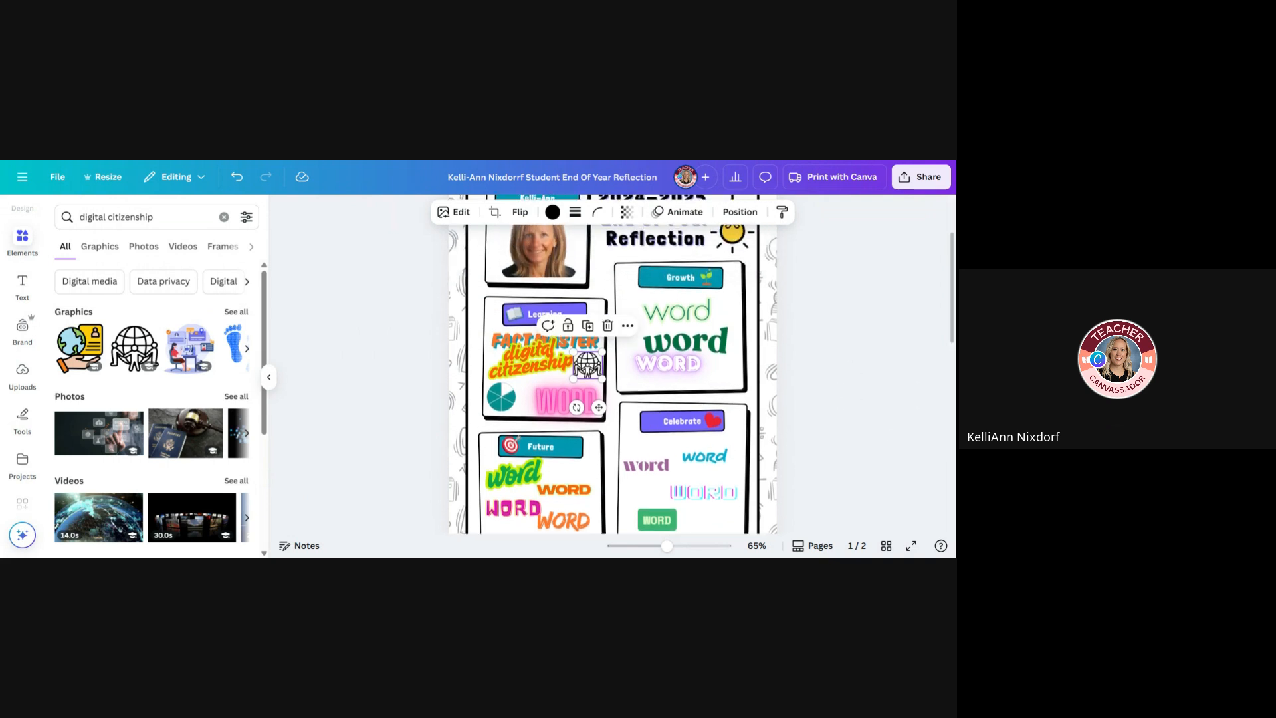
click(667, 322)
click(667, 321)
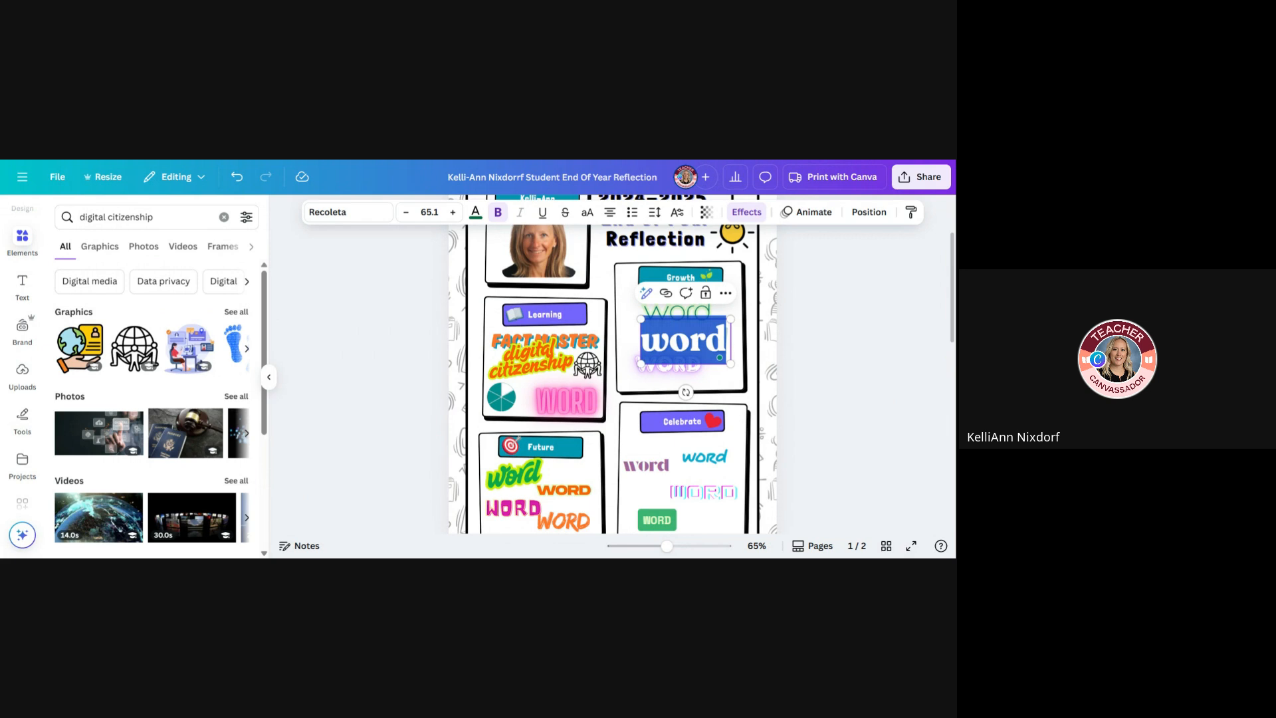
text(resl)
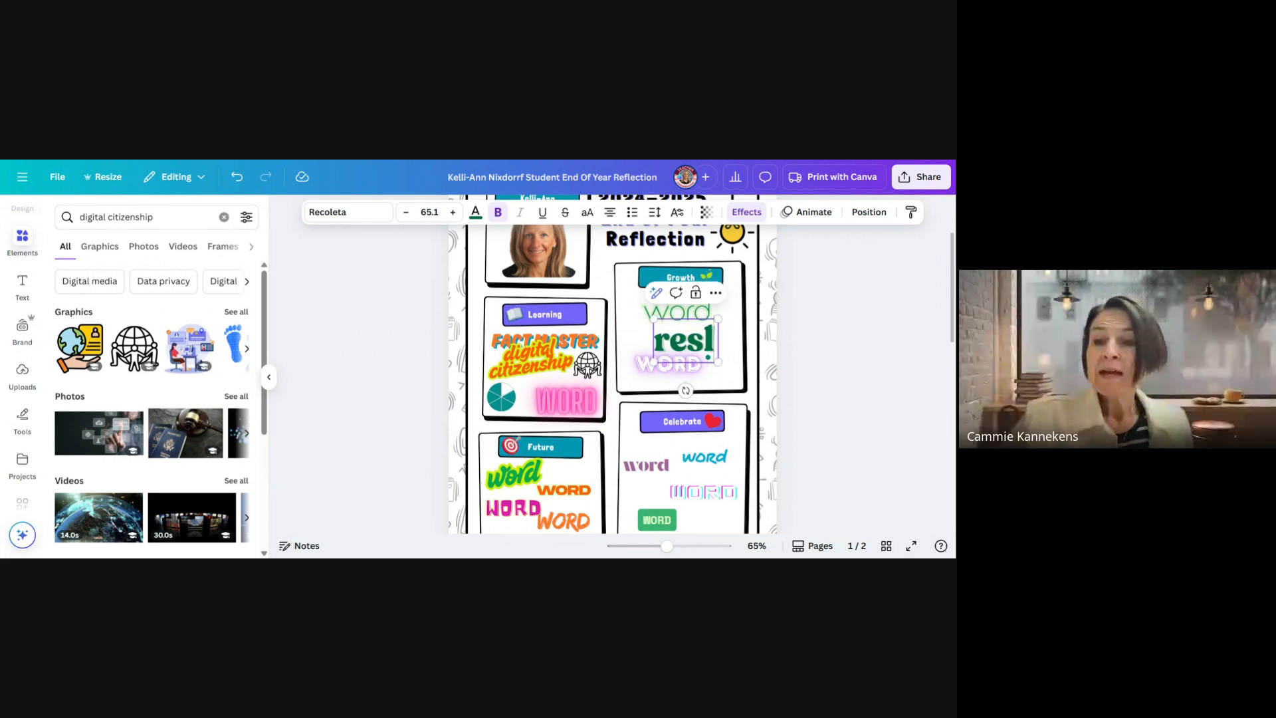
text(ien)
key(BackSpace)
key(BackSpace)
key(BackSpace)
key(BackSpace)
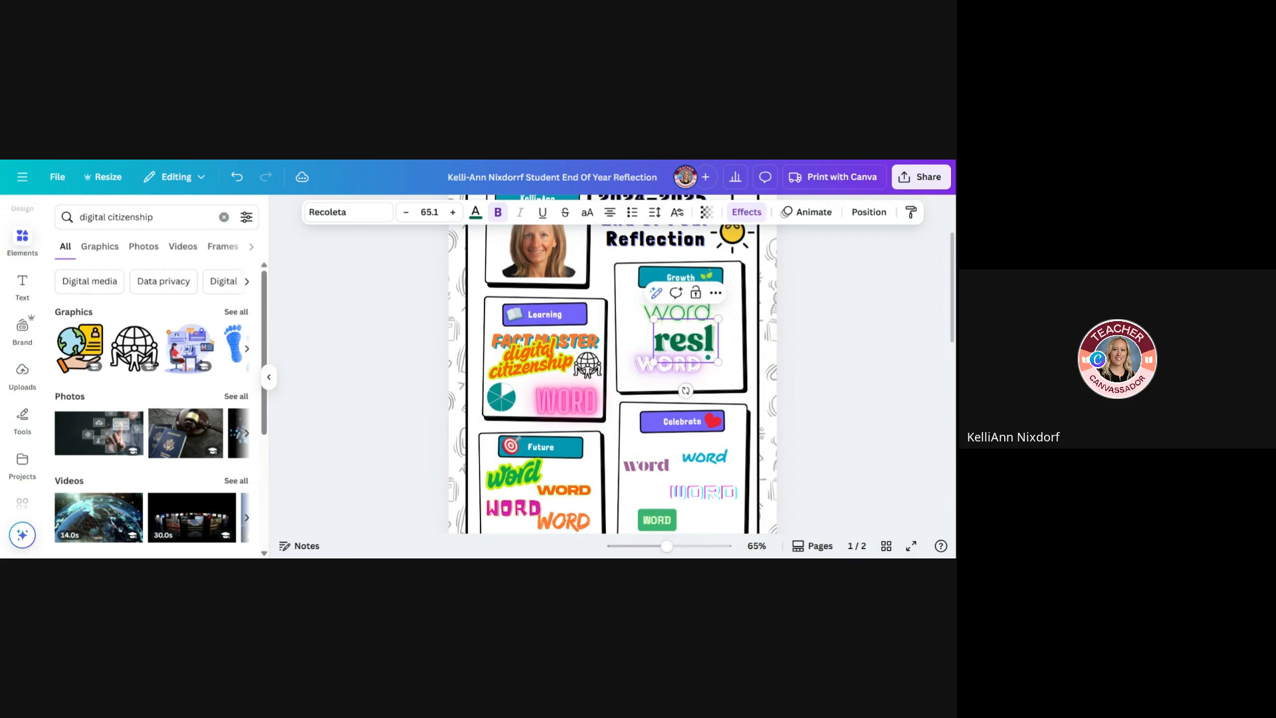
text(ilience)
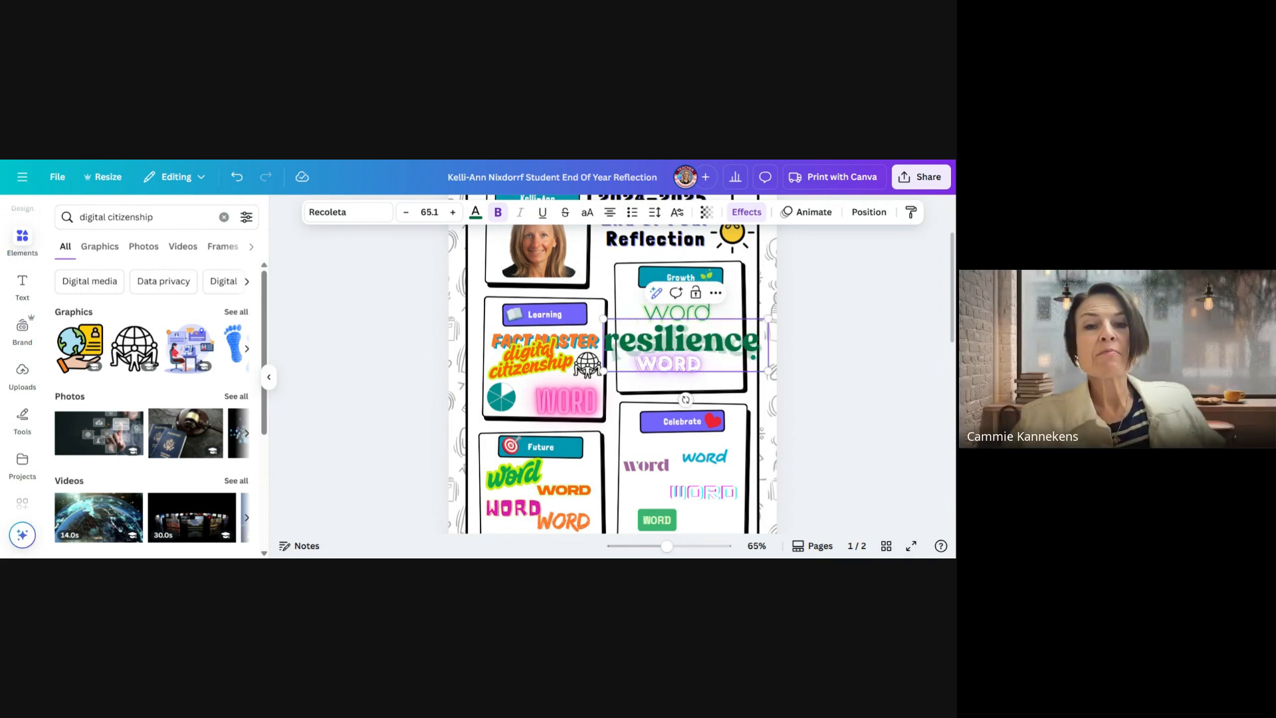
drag(769, 371, 689, 384)
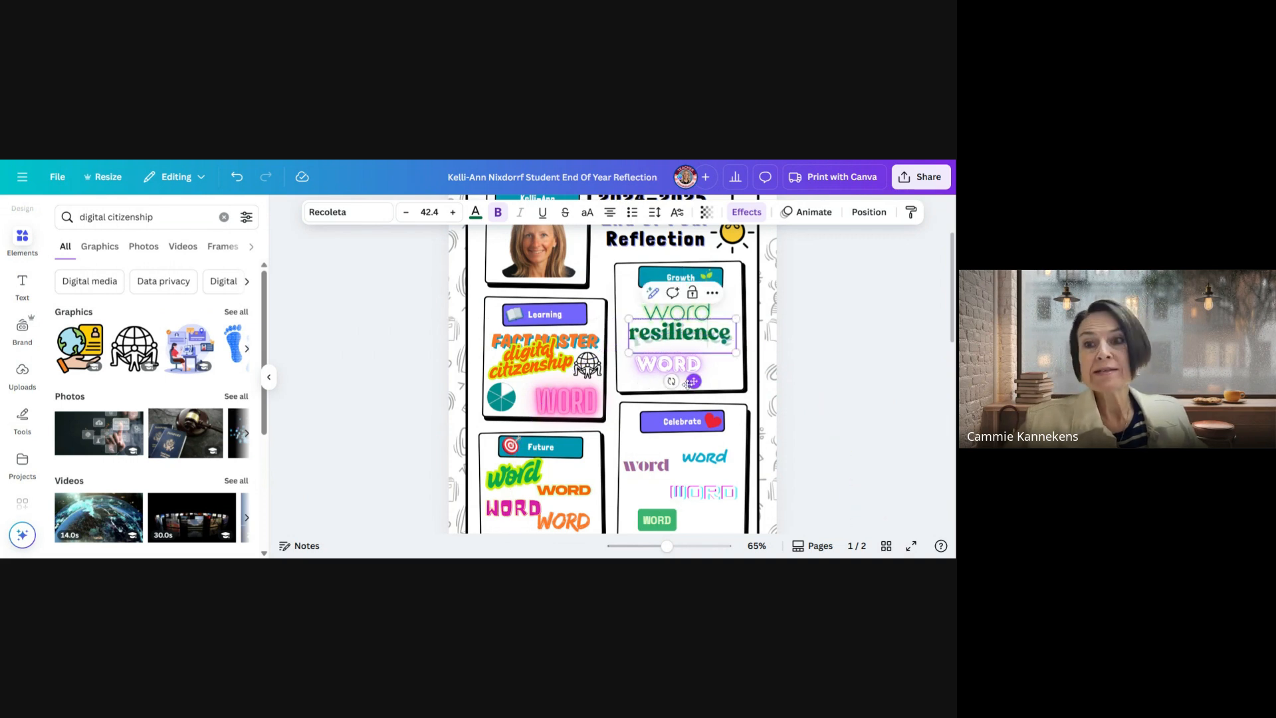
Replace the glowing placeholder word in the Growth box with "3 LAPS IN PE" and fit it on one line at size 37.4
click(668, 364)
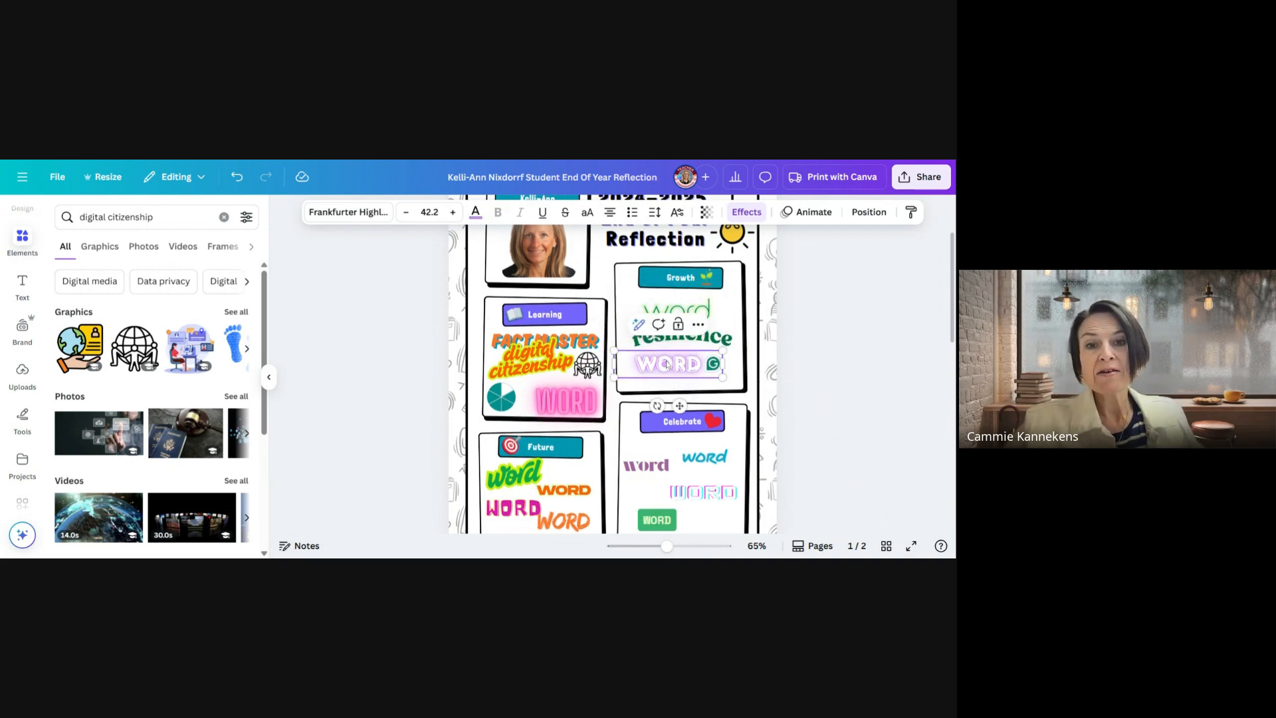
double_click(667, 364)
text(3)
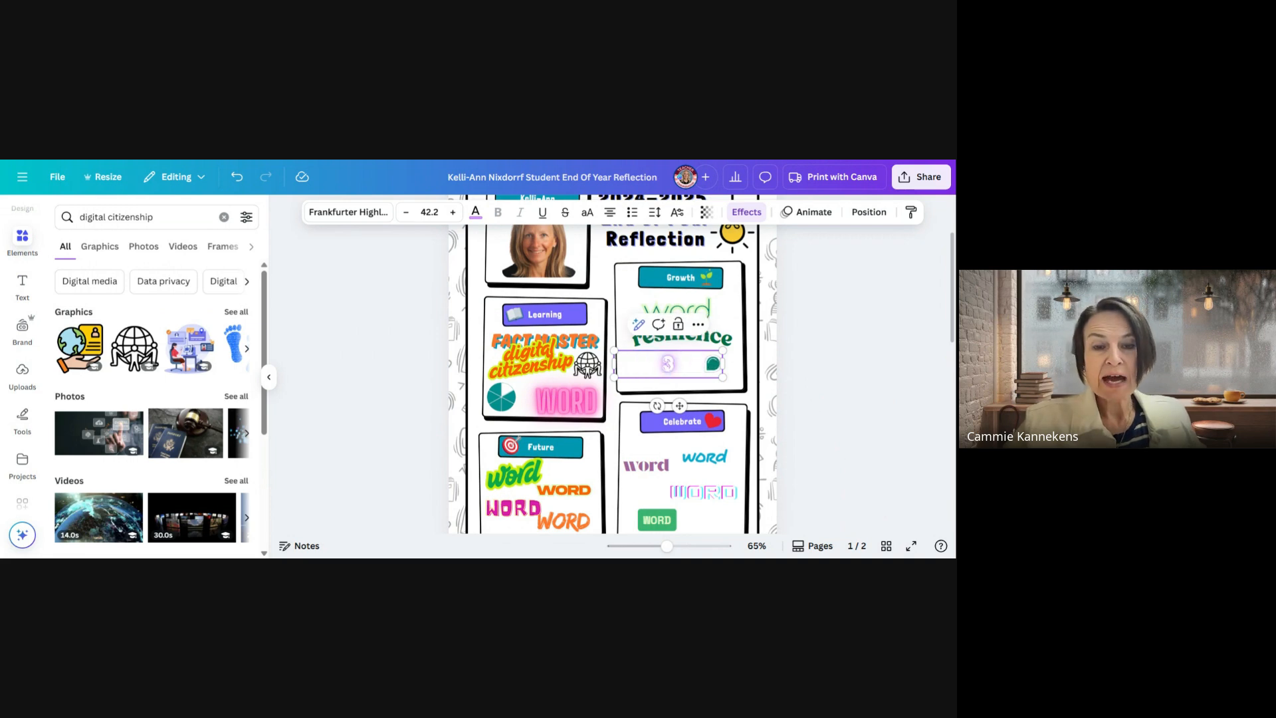
text( LAPS IN PE)
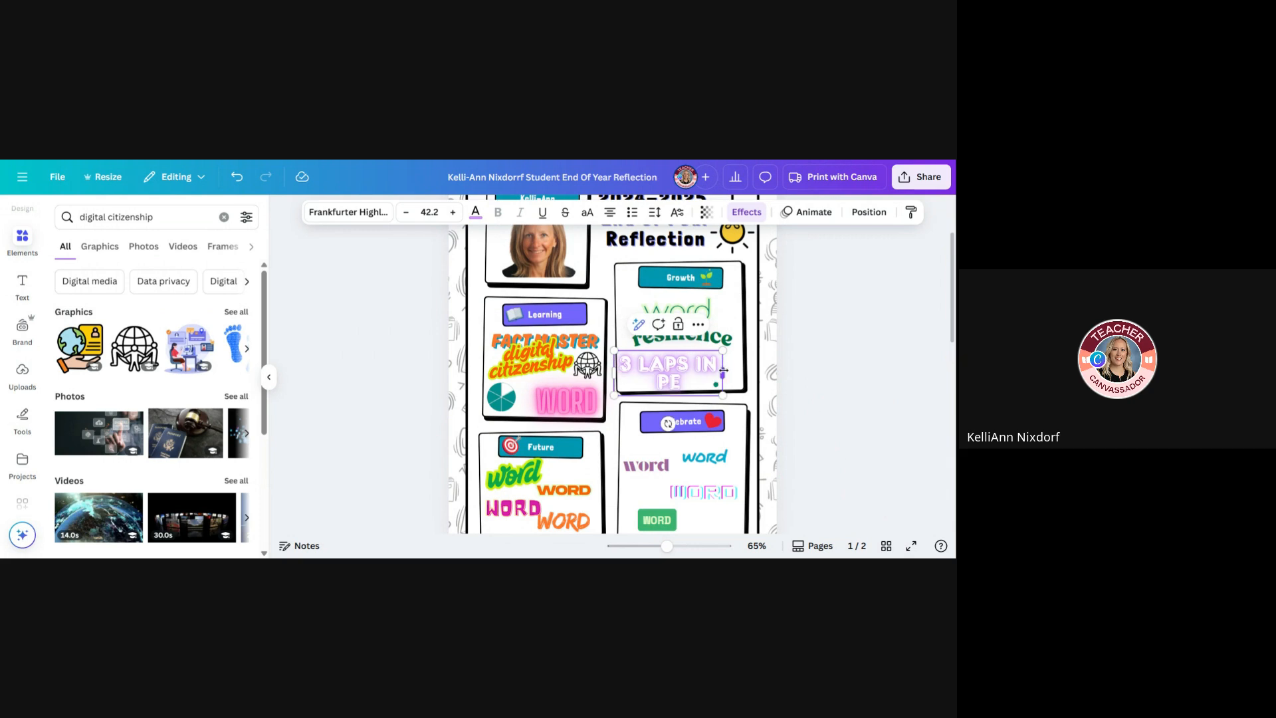
drag(723, 370, 690, 412)
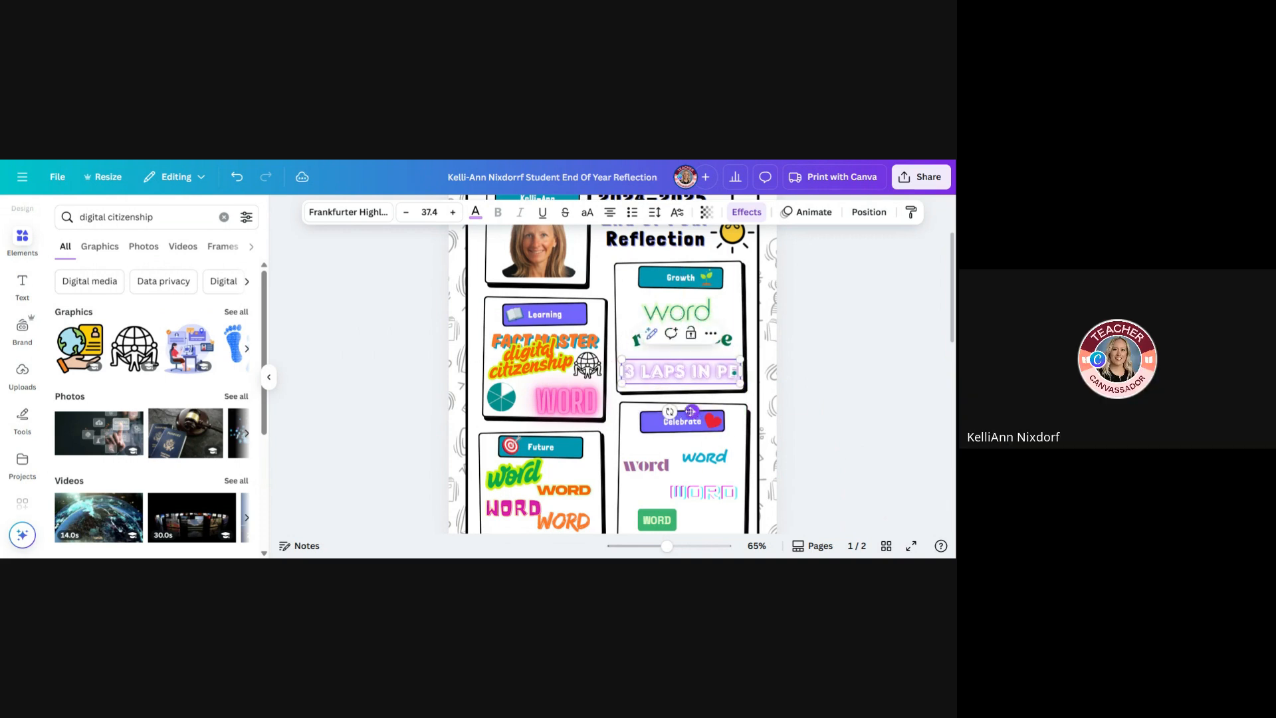
Move the "digital citizenship" text slightly down and left in the Learning box, clear of "FACT MASTER"
click(559, 406)
drag(548, 404, 546, 410)
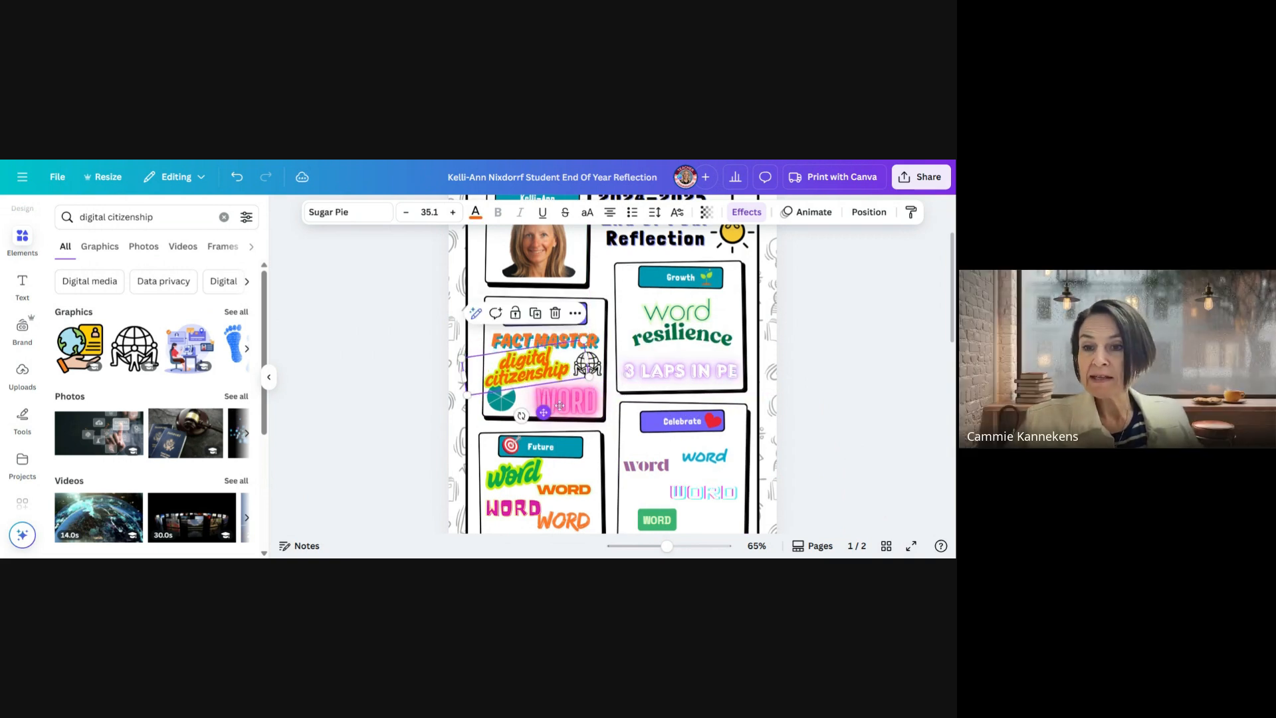
click(696, 363)
Replace the first placeholder word in the Growth box with "spelling test", shrink it to size 38.7, and fit it on one line below the heading
click(681, 337)
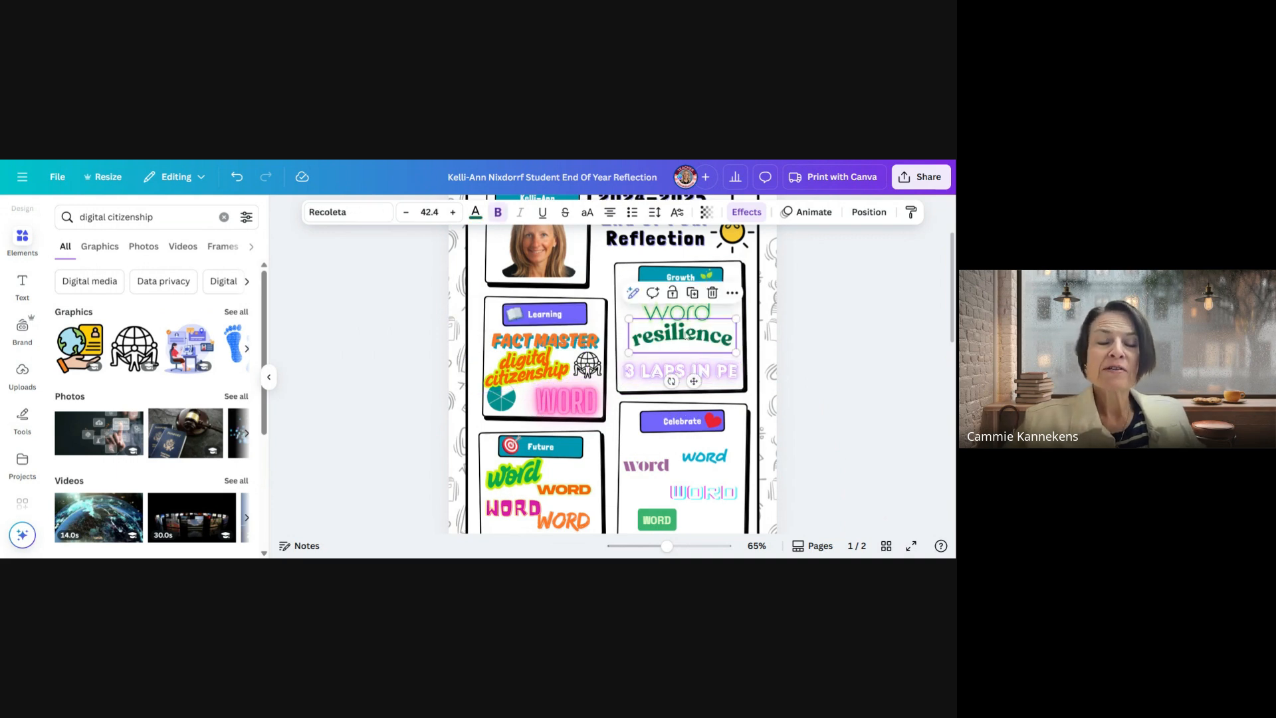
click(679, 315)
text(sp)
double_click(680, 315)
text(spelling test)
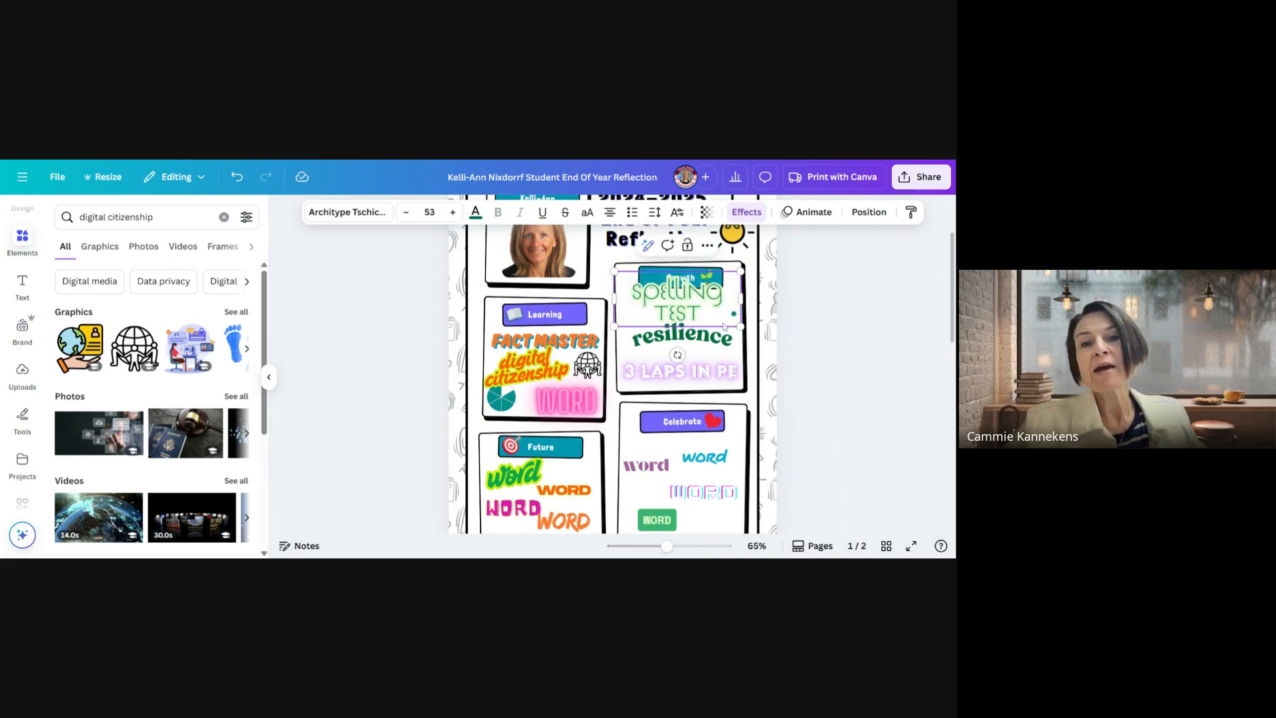
drag(739, 325, 706, 311)
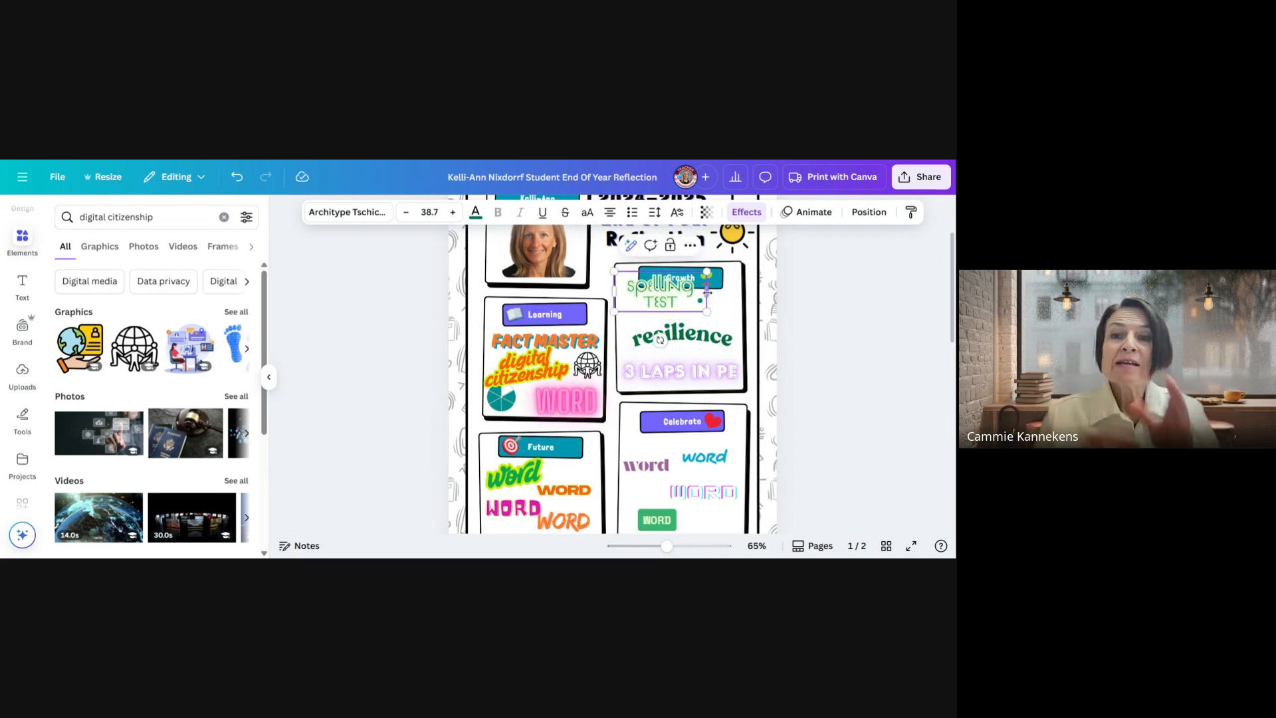
drag(718, 292, 736, 303)
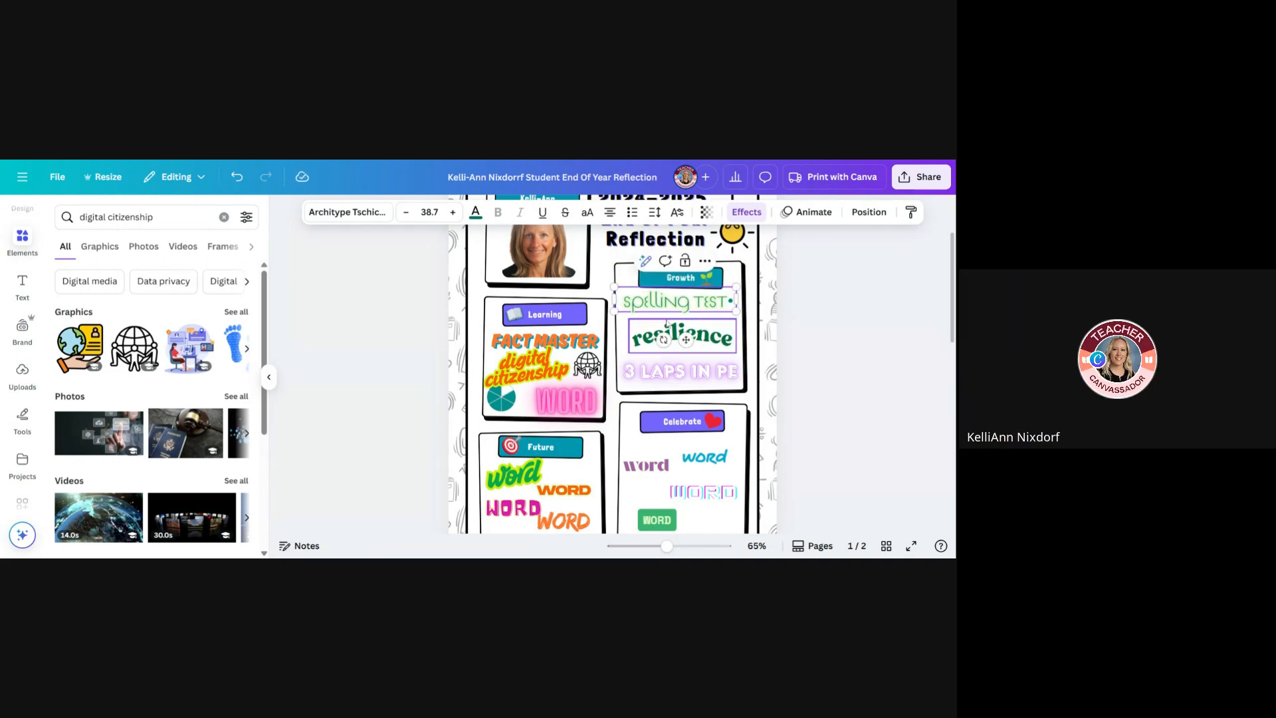
scroll(741, 493, down, 1)
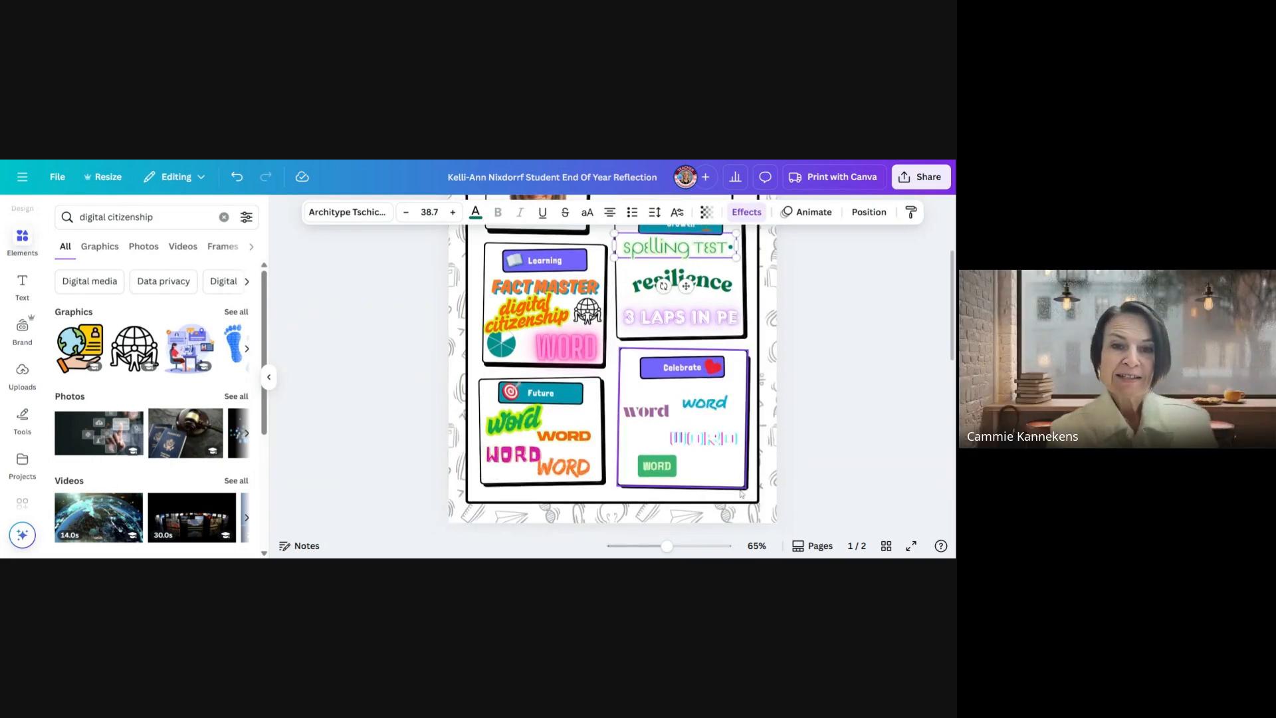
click(705, 402)
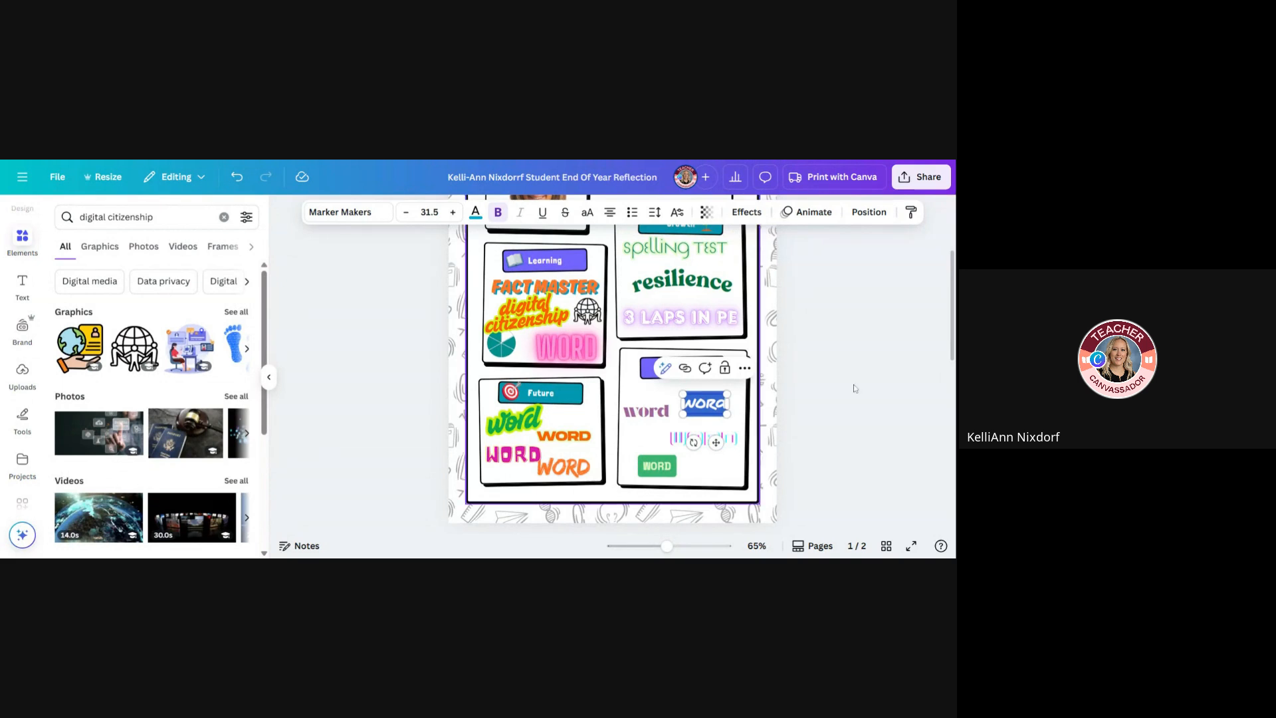
click(834, 347)
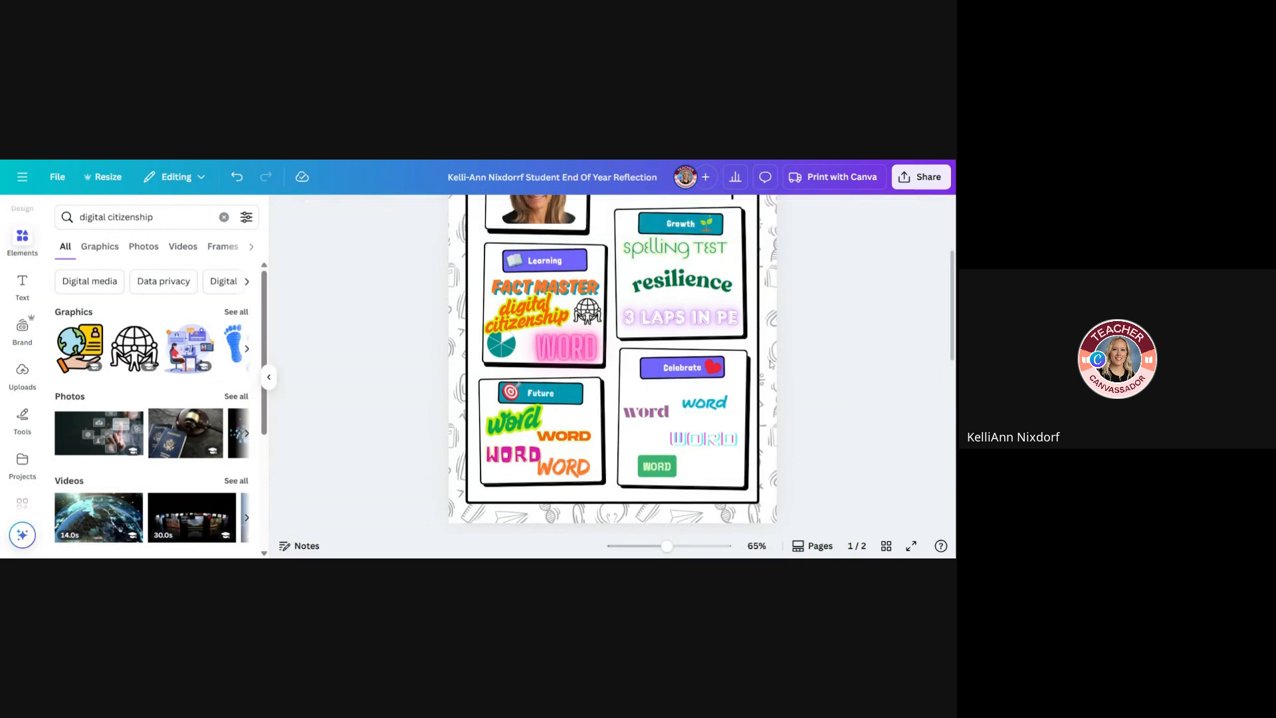
Replace the blue placeholder word in the Celebrate box with "vocabulary" and add the bulleted word "flabbergasted" on the line below it
double_click(702, 406)
text(vocabu)
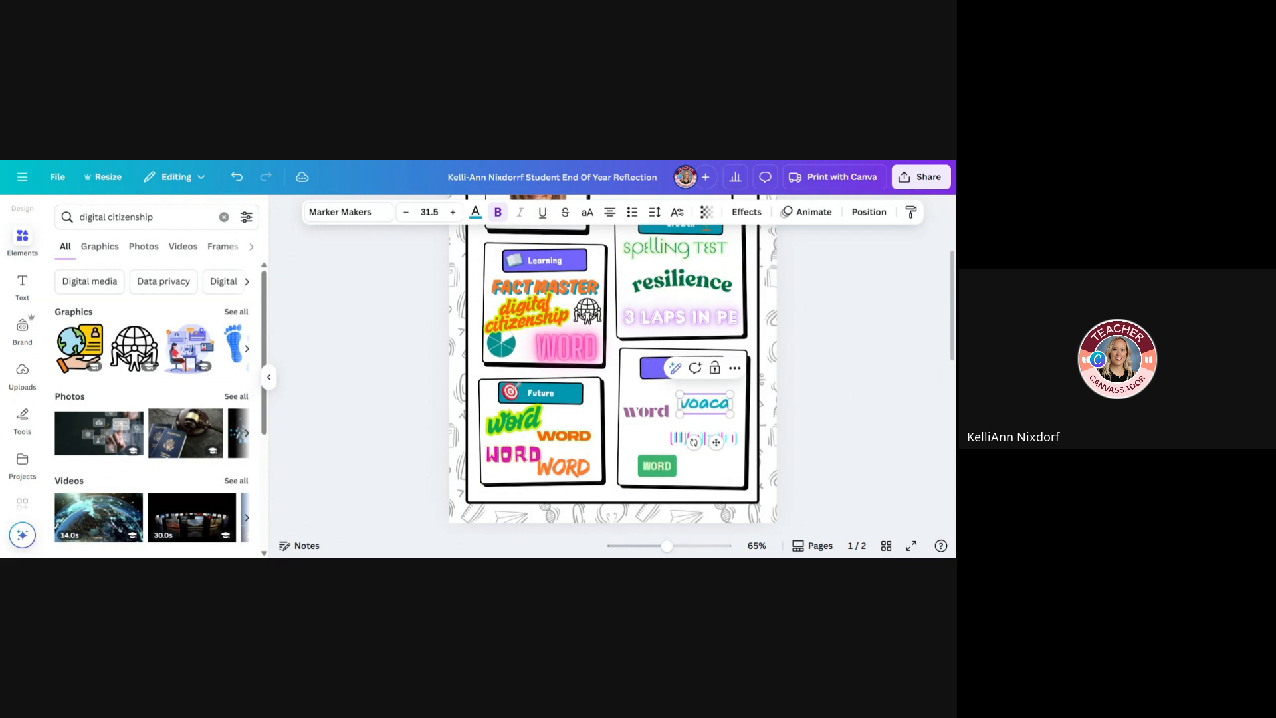
text(lary)
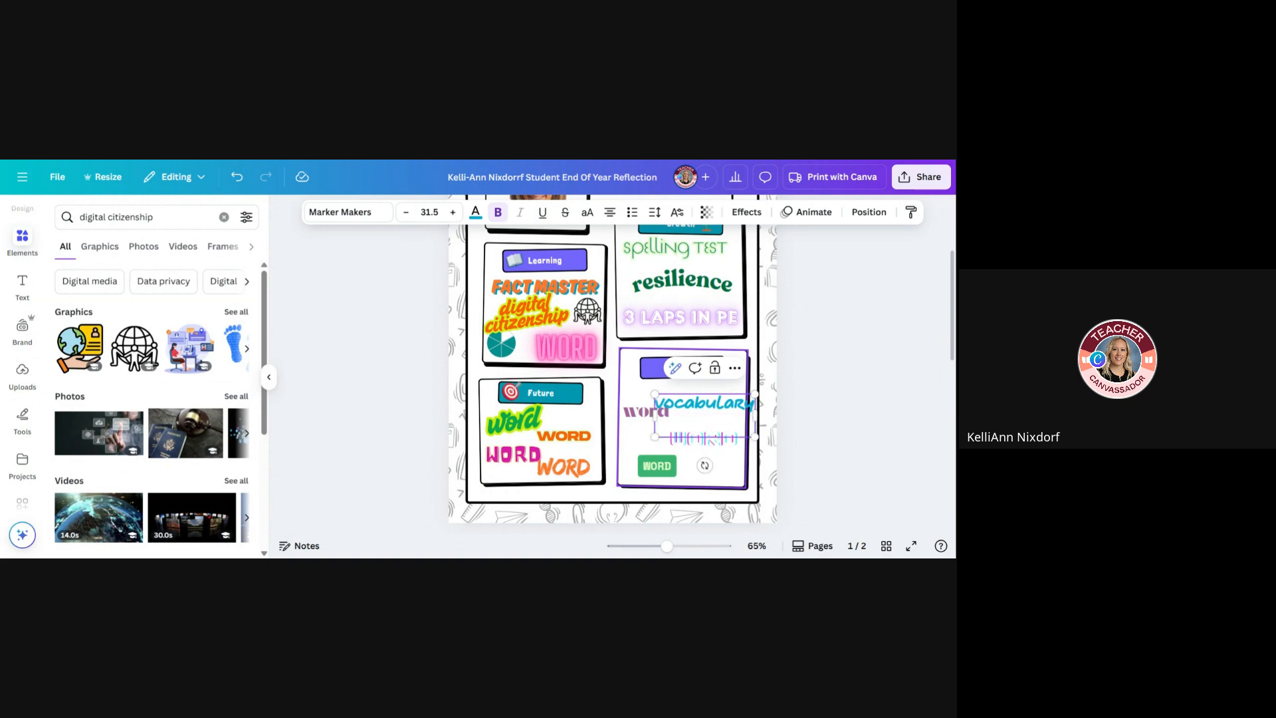
click(633, 212)
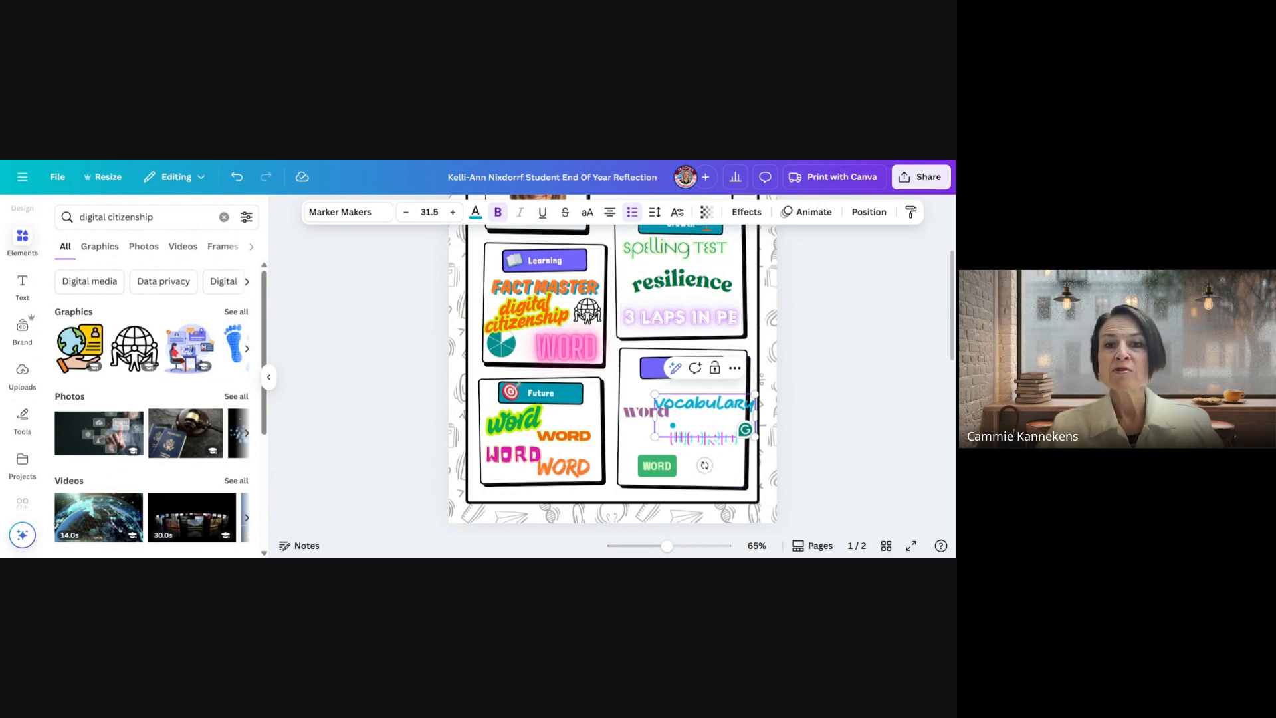
text(fl)
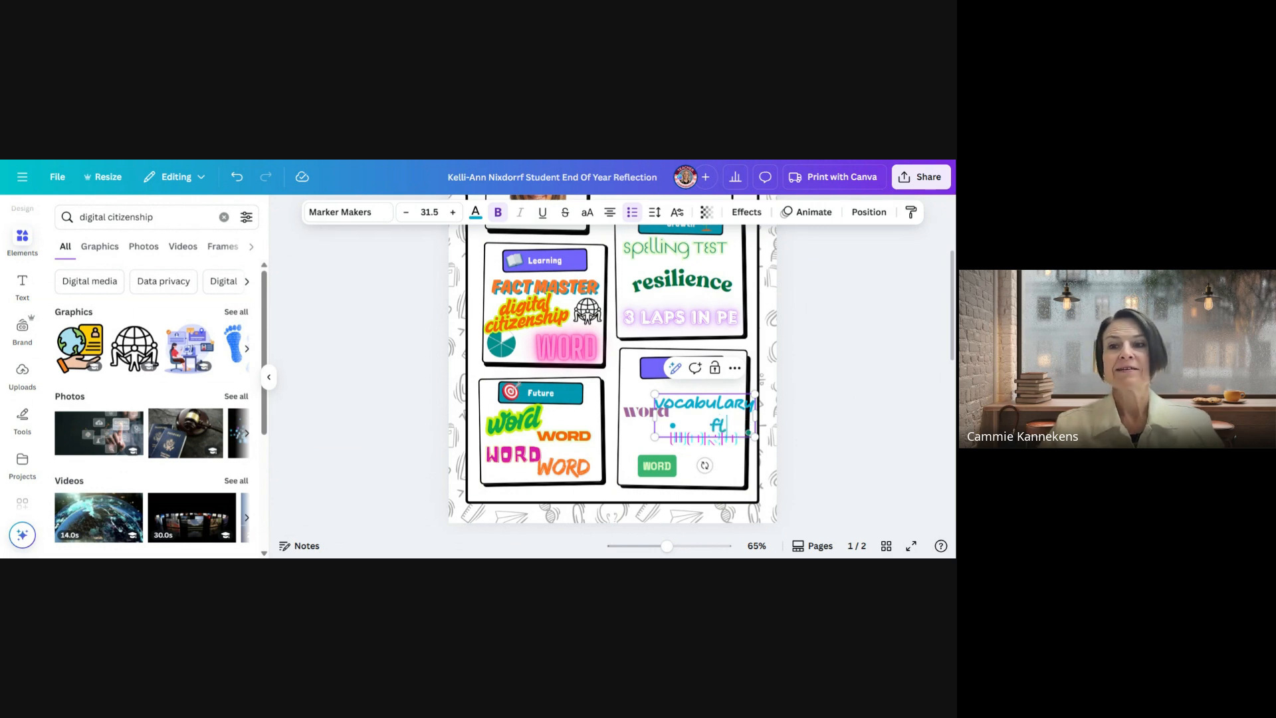
text(abber)
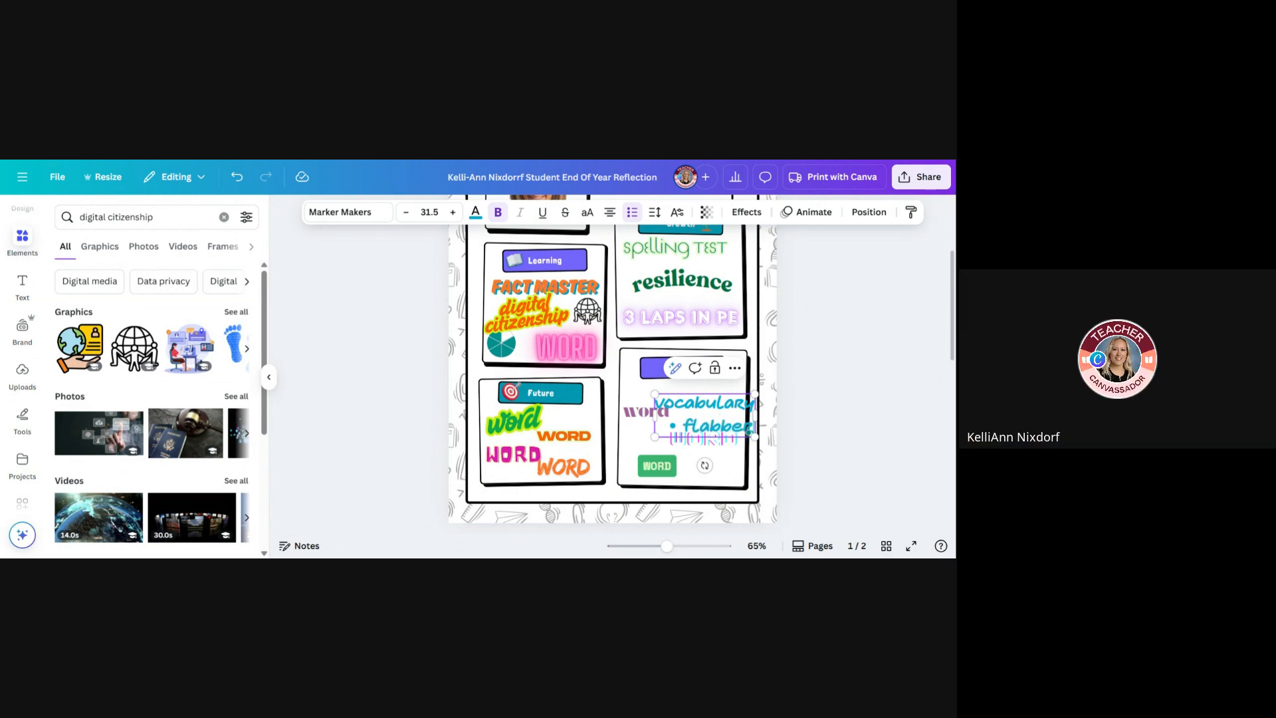
text(gasted)
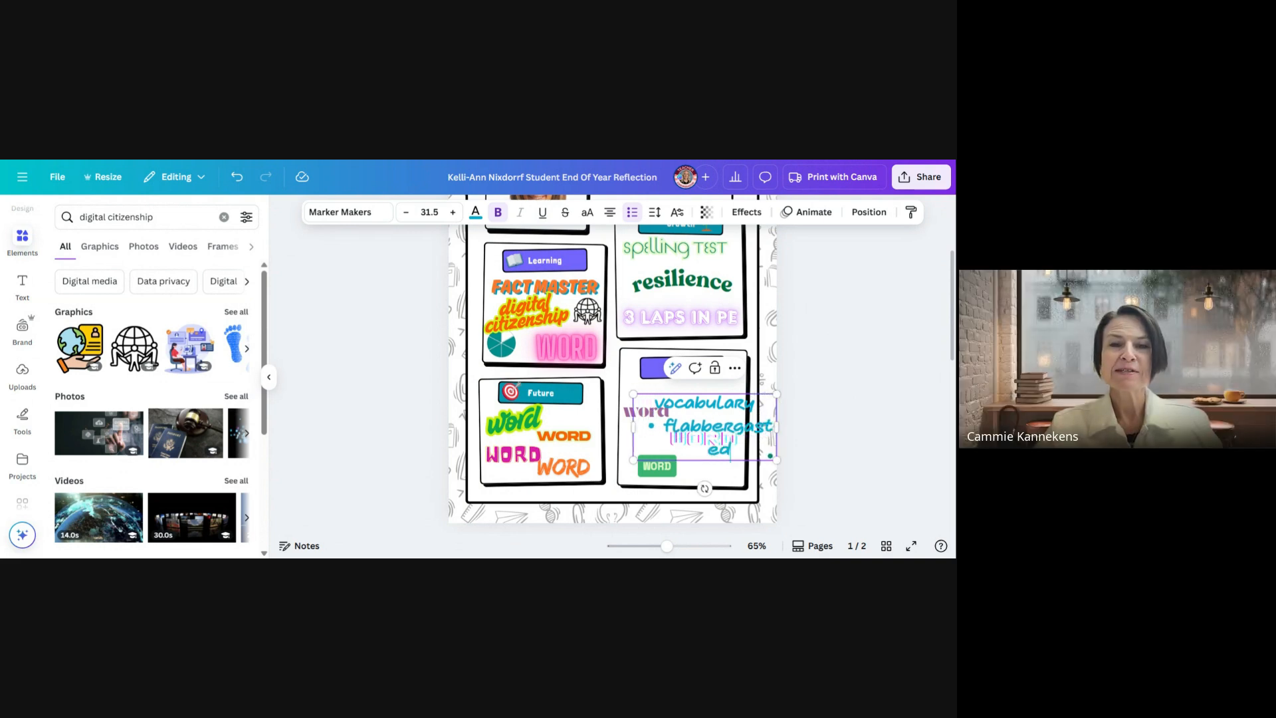
Shrink the vocabulary text to size 24.2, place it under the Celebrate heading, and move the purple placeholder word below it
drag(633, 429, 610, 432)
drag(775, 436, 642, 442)
click(648, 415)
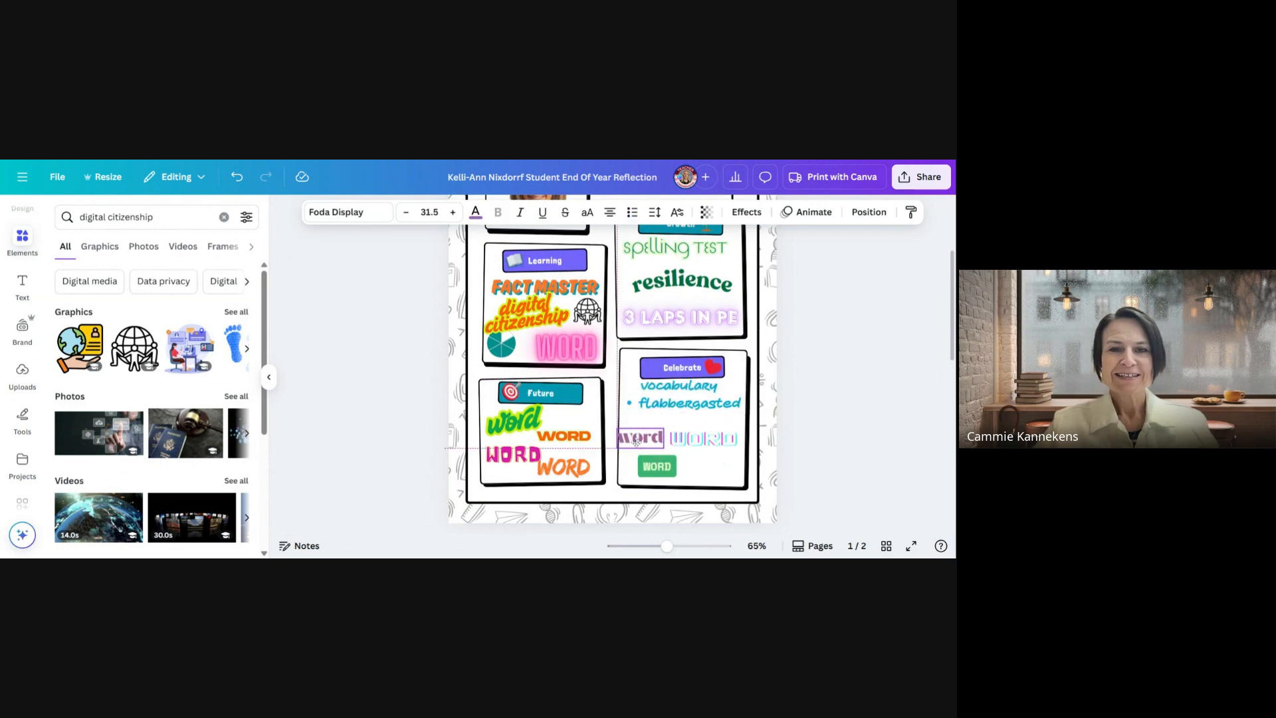
Add "tangible" as a second bullet below "flabbergasted" in the Celebrate box and left-align that bullet
click(700, 397)
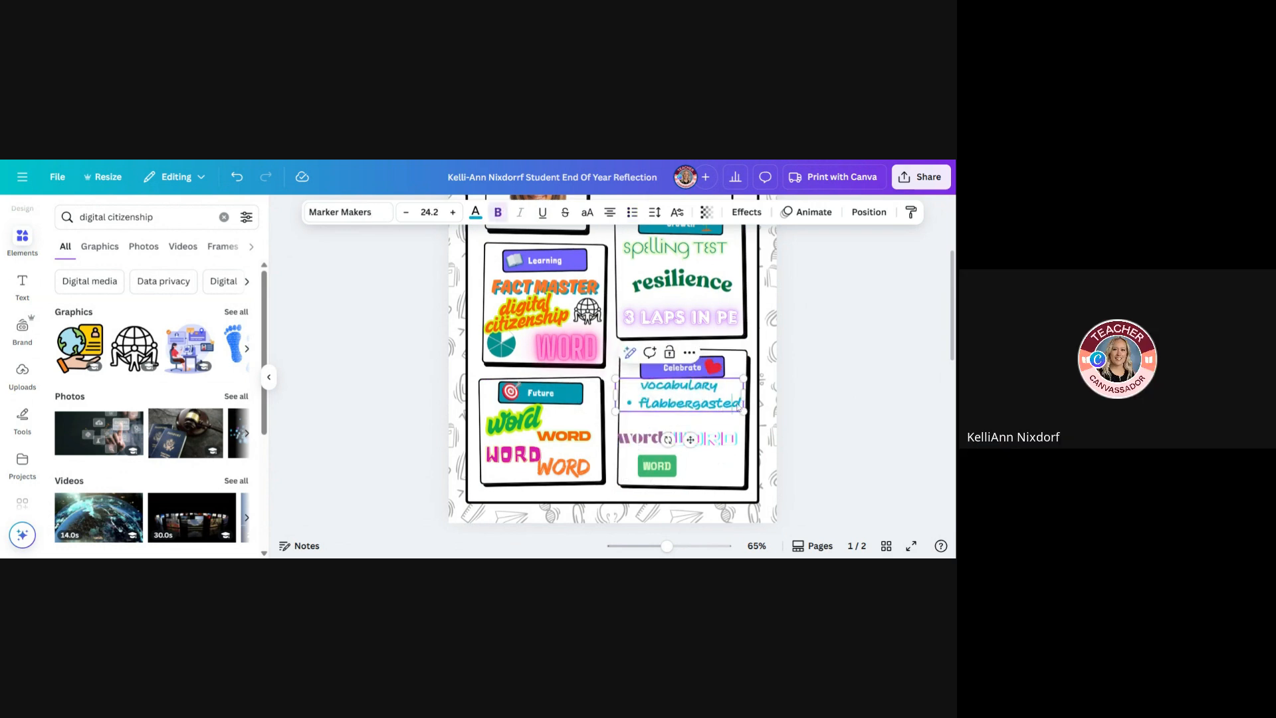
click(739, 404)
key(Return)
text(ta)
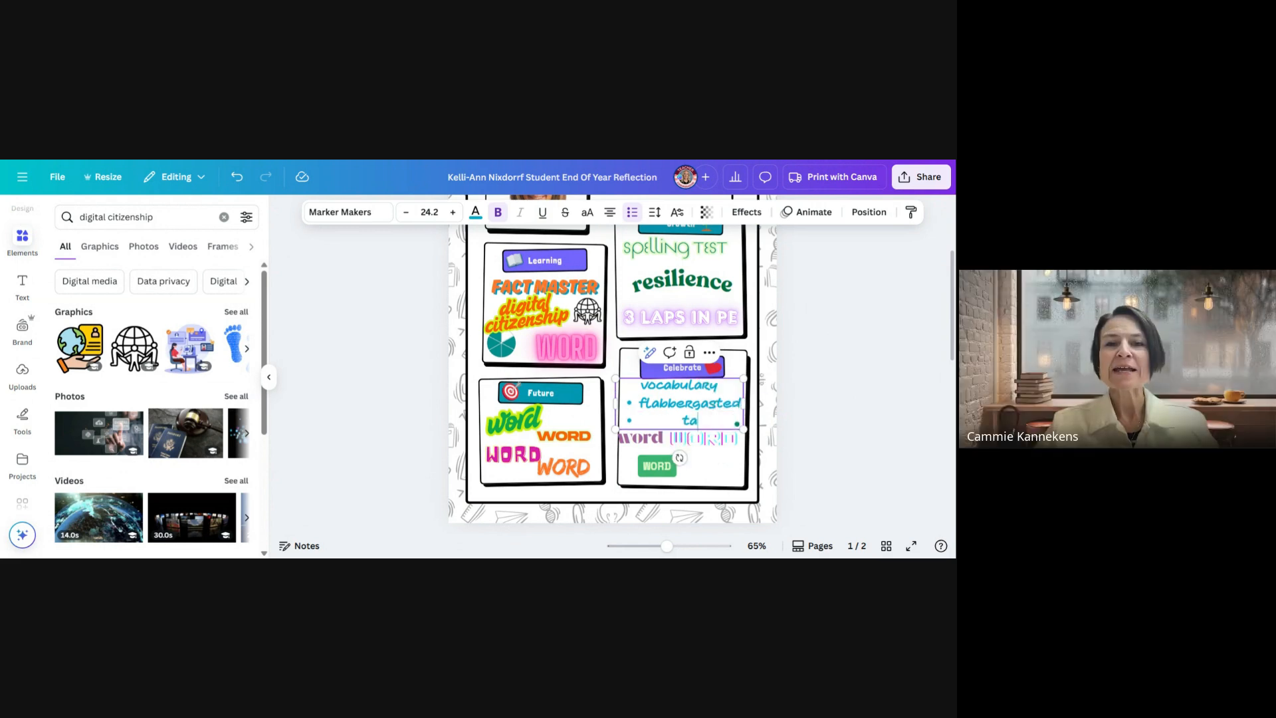
text(ngible)
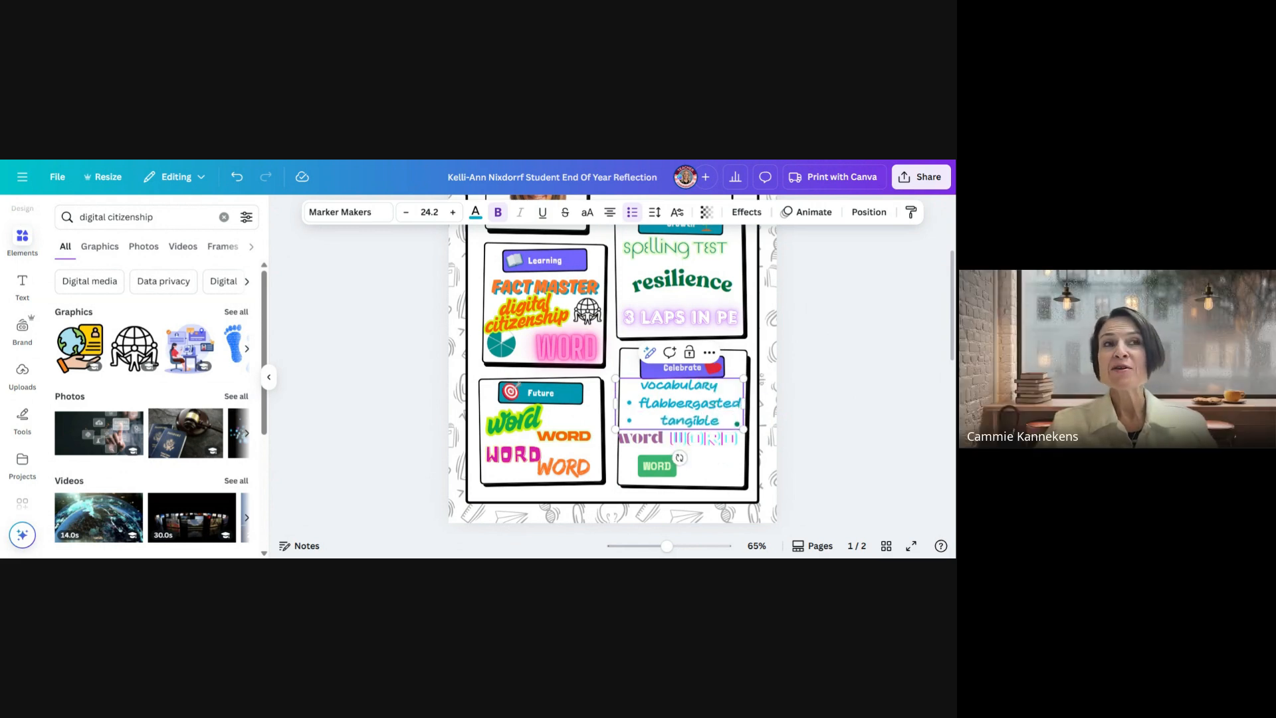
click(610, 212)
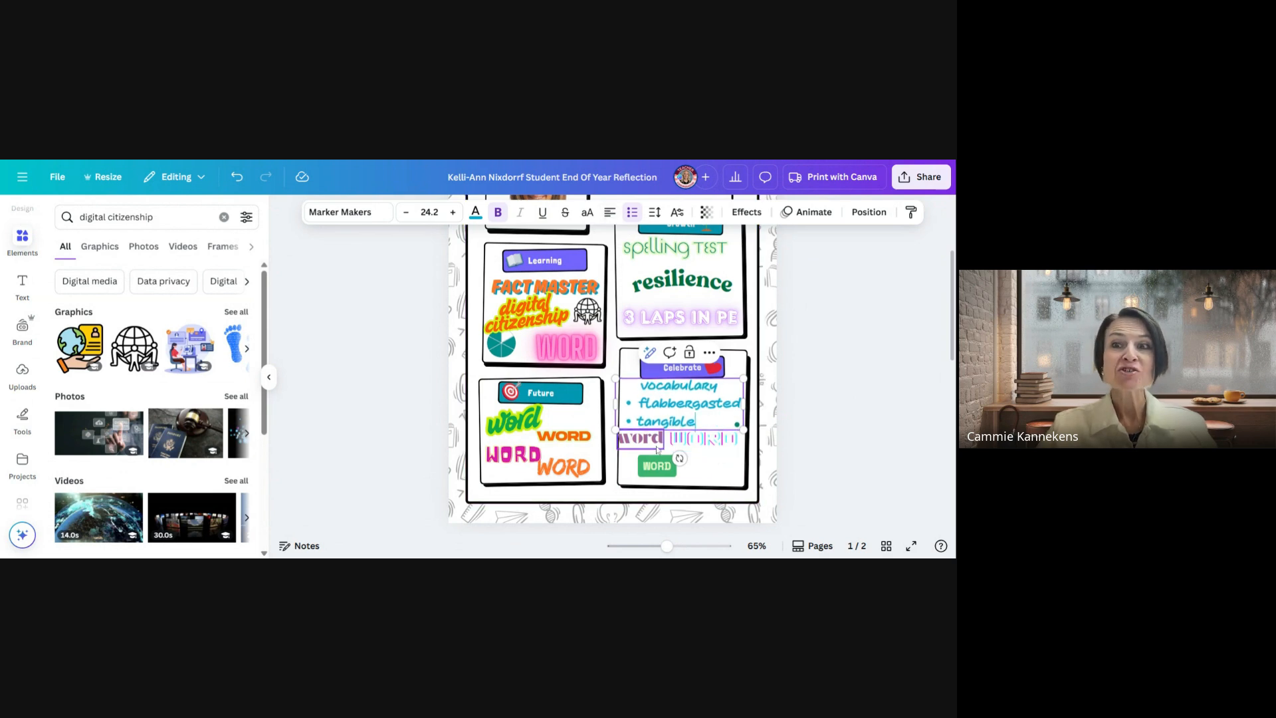
Delete the purple placeholder word from the Celebrate box and nudge the outlined placeholder word slightly down
drag(656, 446, 716, 463)
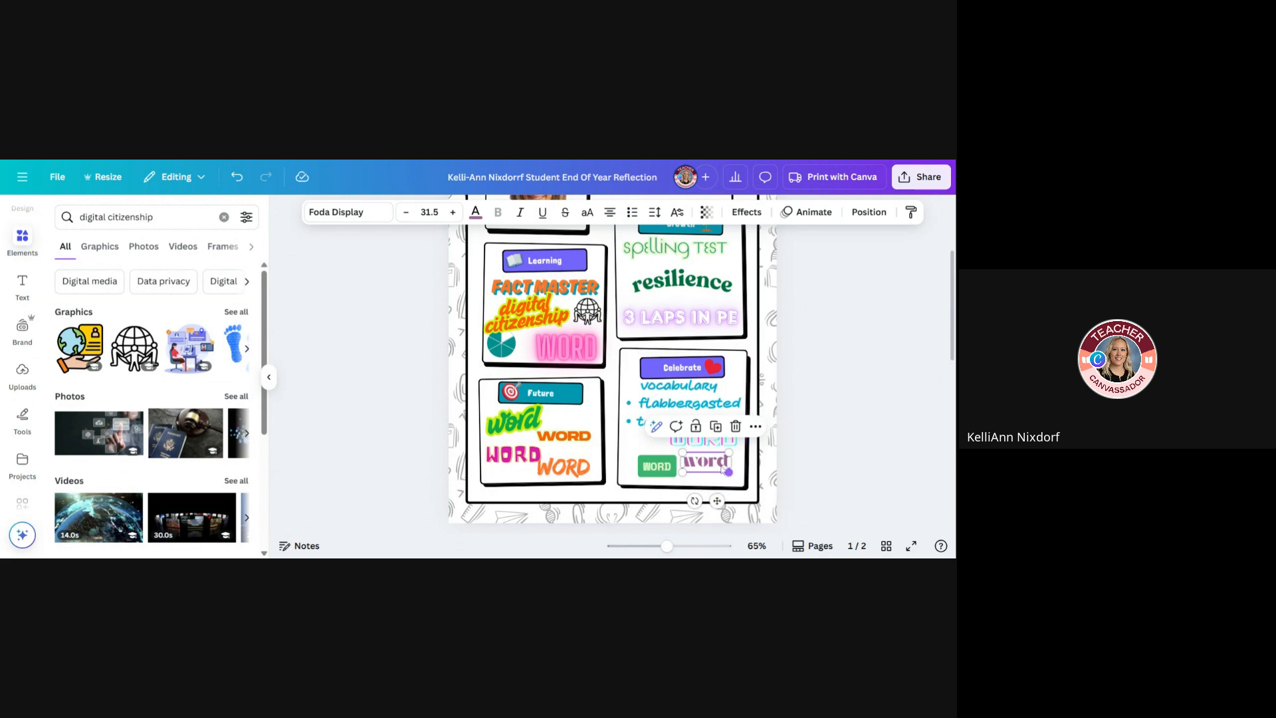
click(740, 471)
click(721, 468)
click(735, 428)
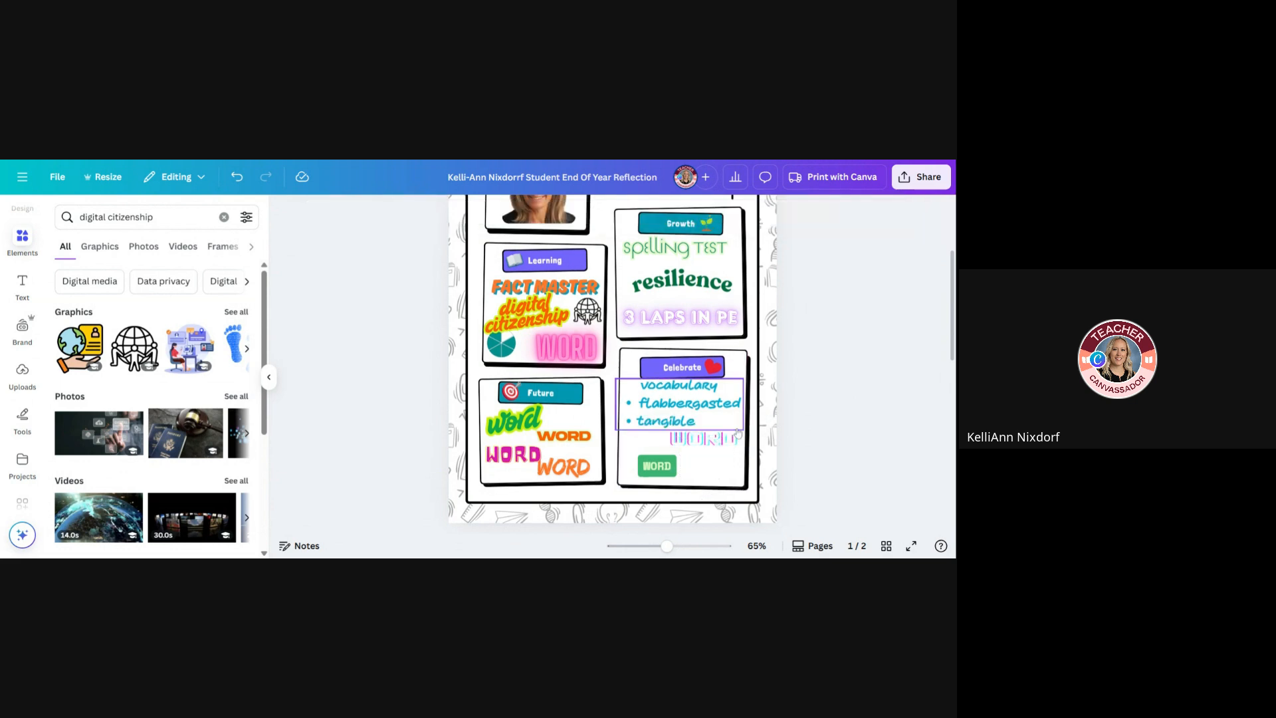
key(ctrl+z)
click(715, 470)
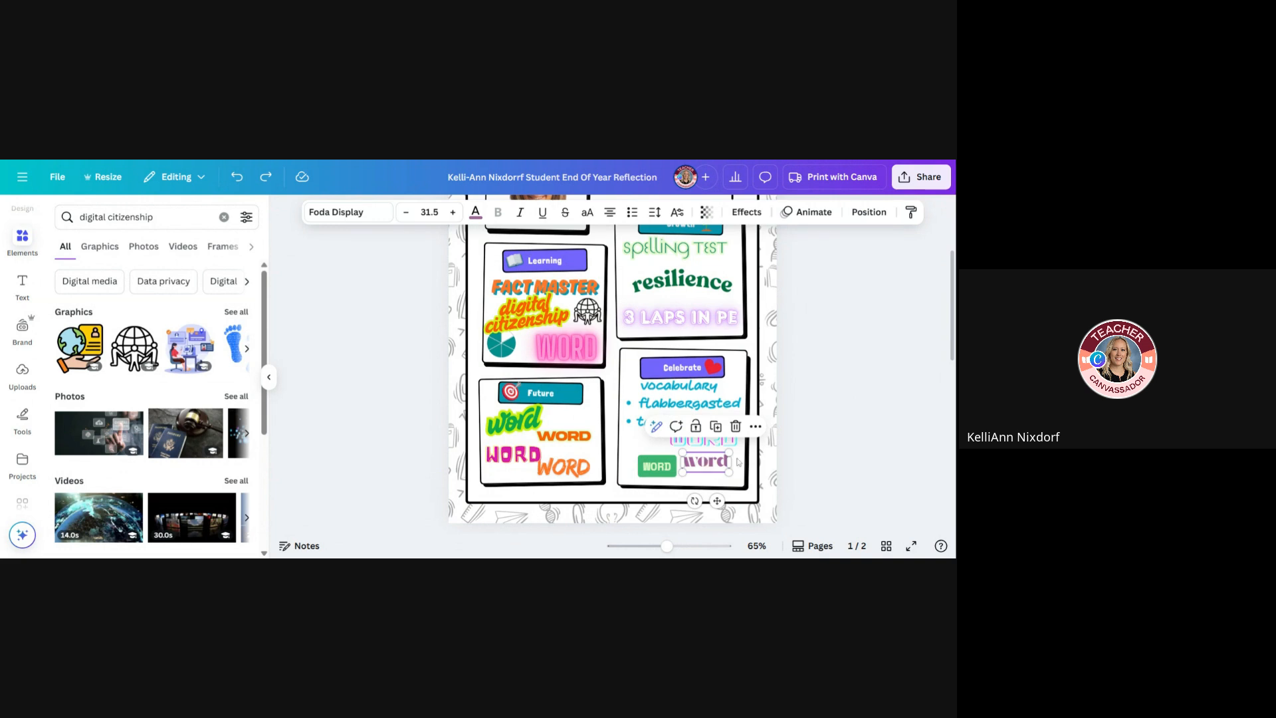
key(Delete)
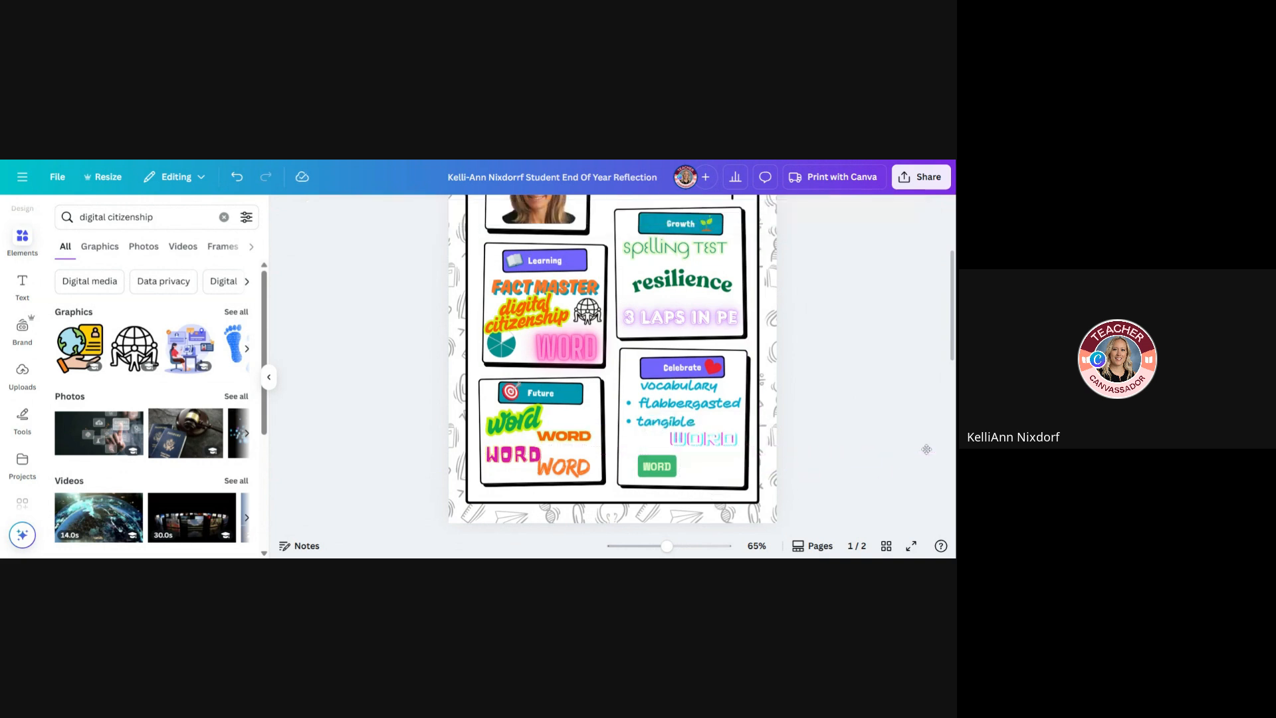
drag(728, 442, 730, 446)
click(620, 411)
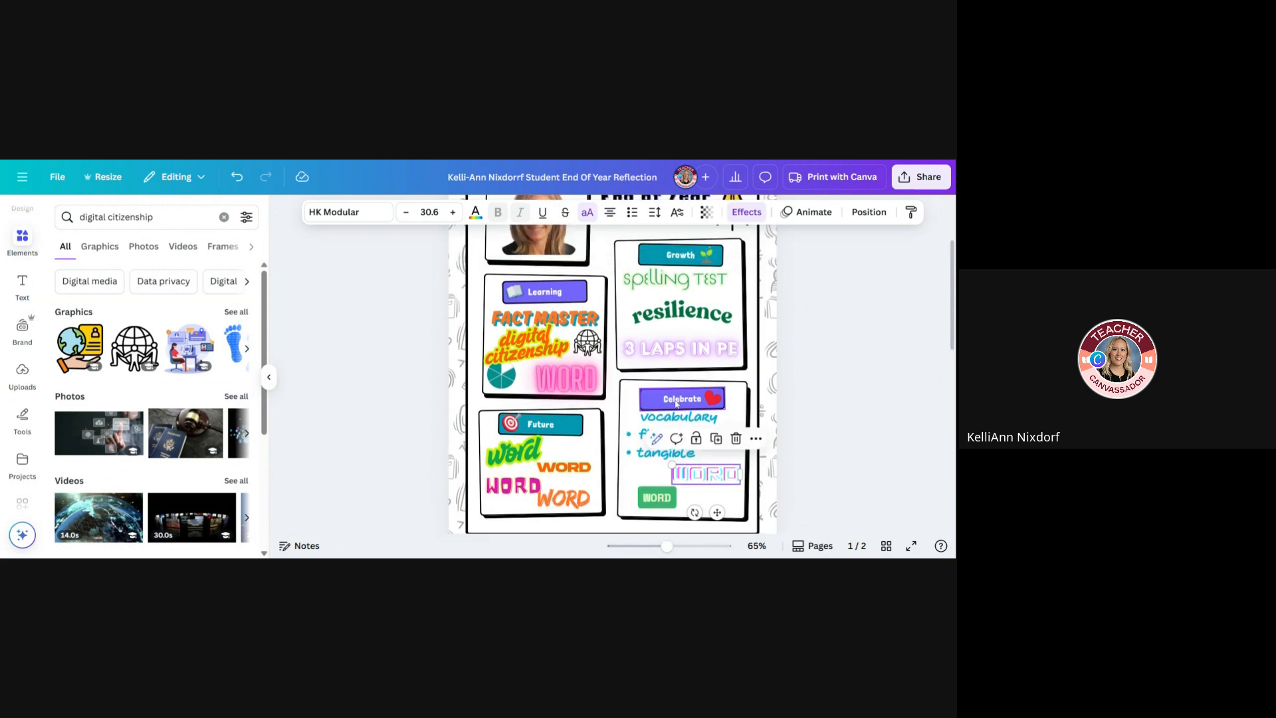
click(682, 406)
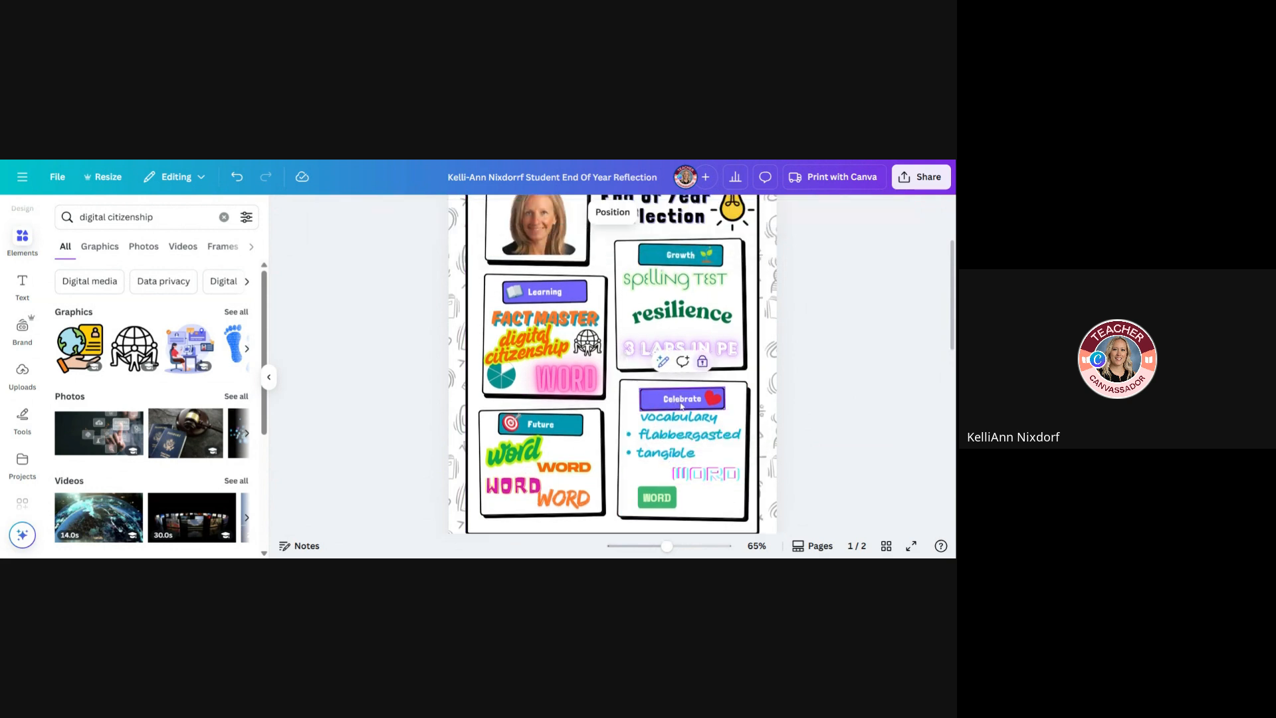
click(638, 410)
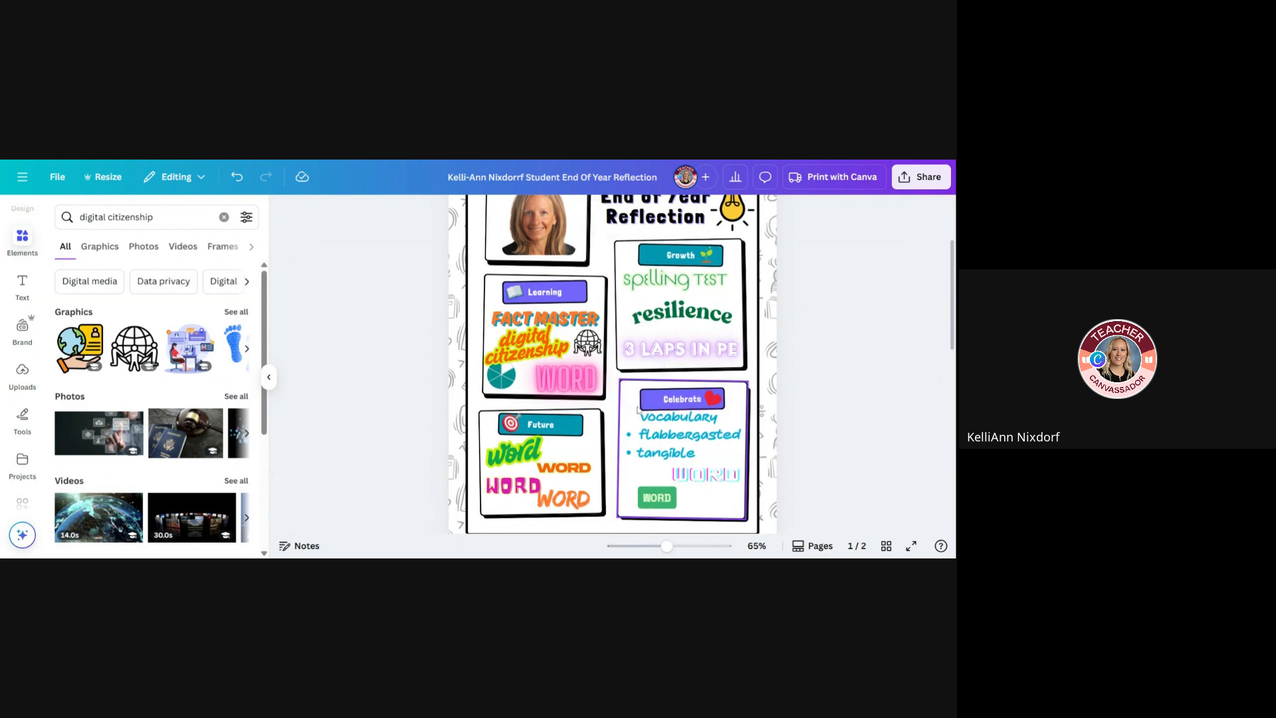
scroll(701, 399, up, 3)
scroll(688, 403, down, 2)
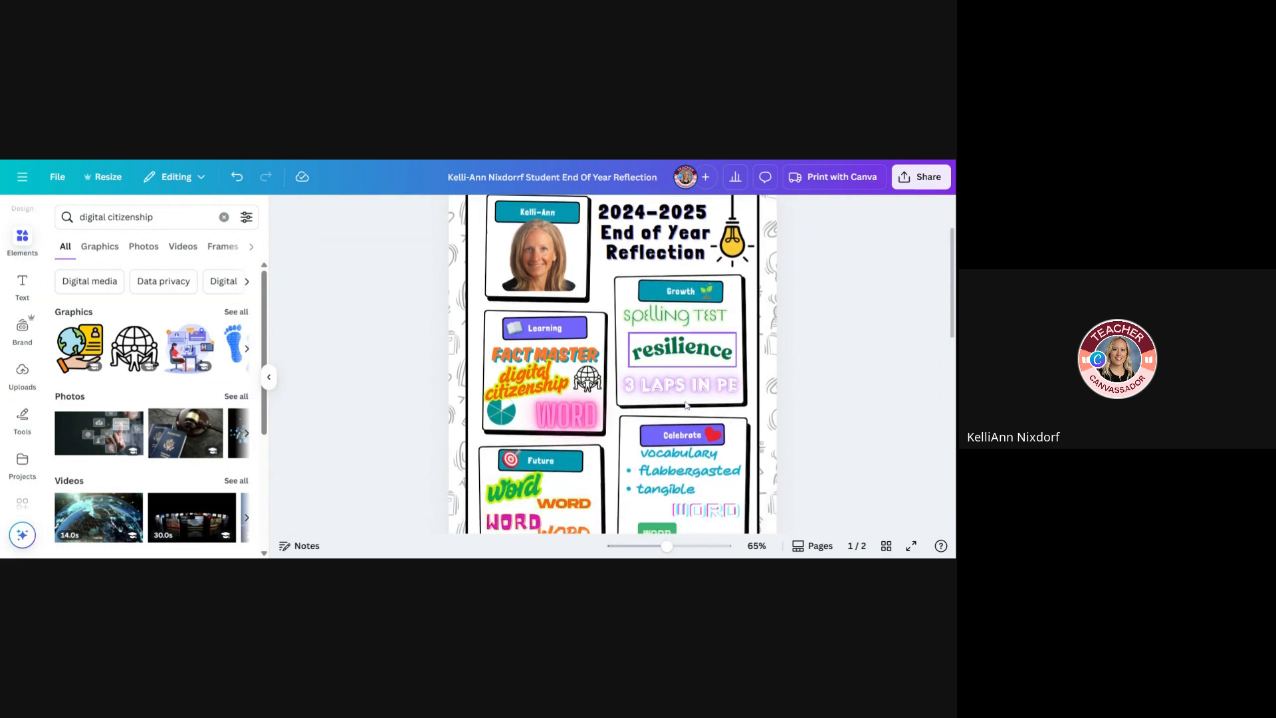
Change the glowing pink placeholder word in the Learning box to the Frankfurter Highlight font and shrink it to size 35.1
click(560, 419)
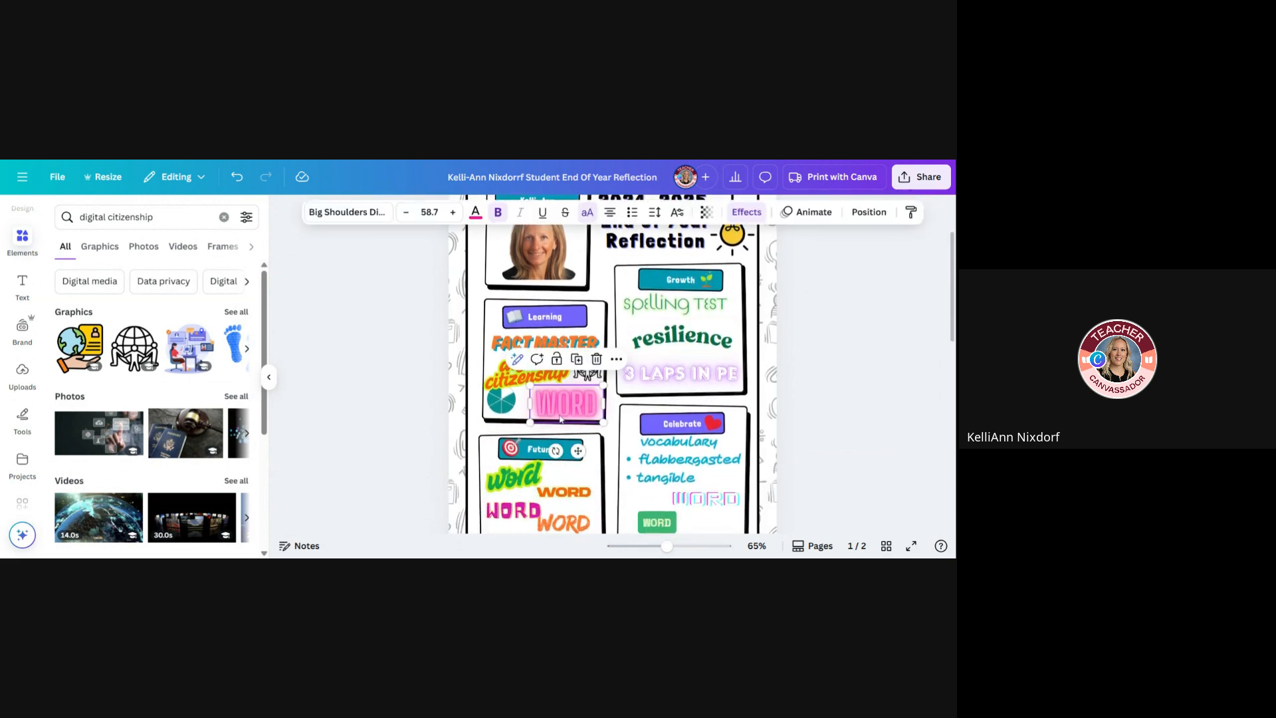
double_click(565, 406)
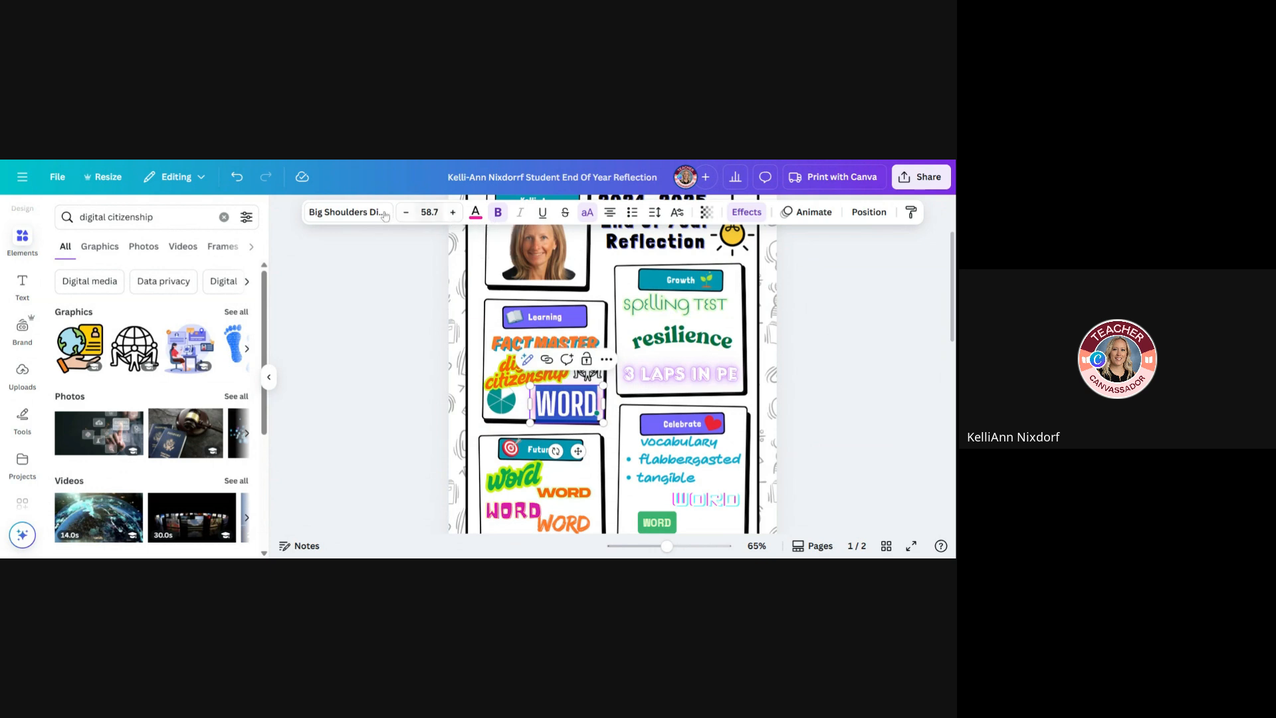
click(336, 218)
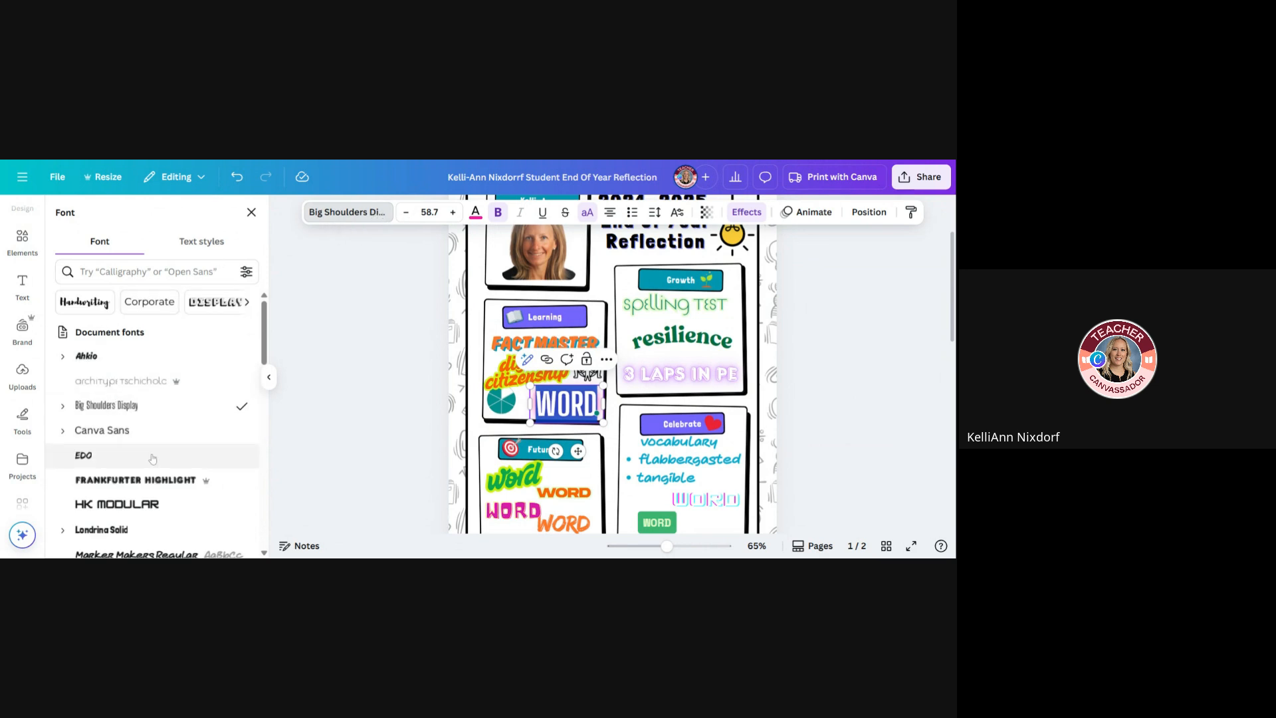
click(152, 492)
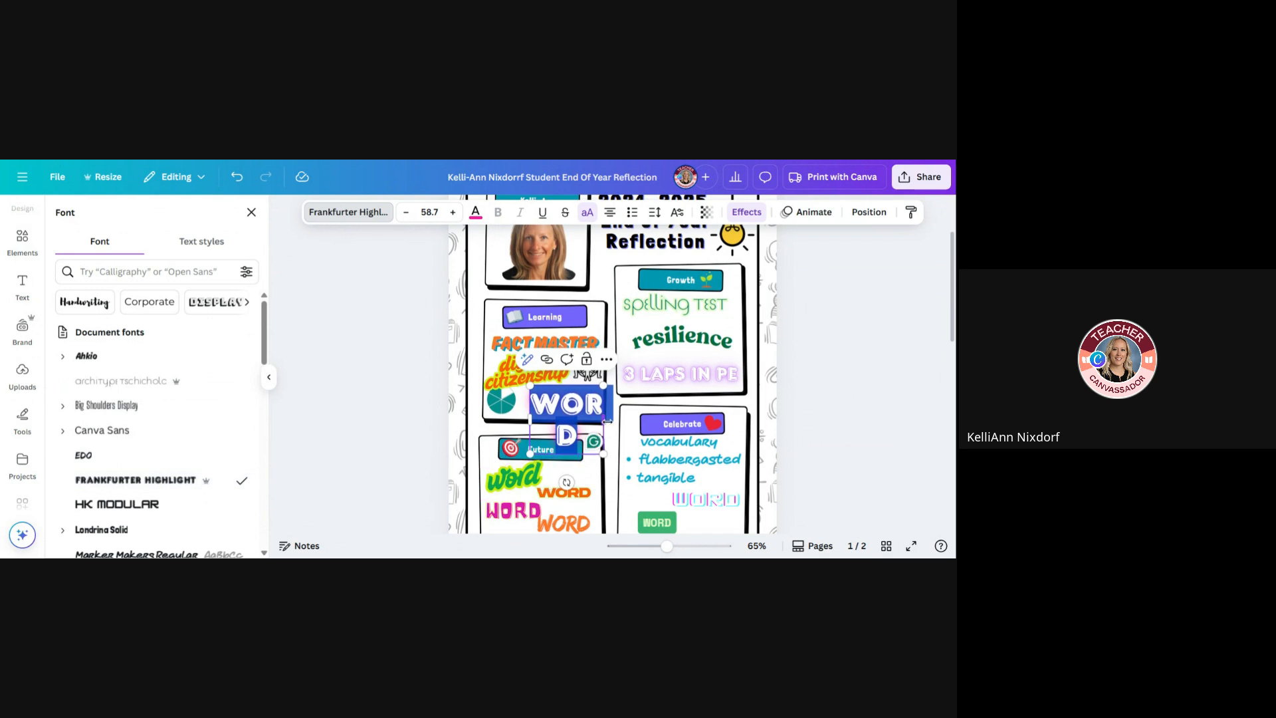
mouse_move(604, 420)
mouse_down()
mouse_move(634, 423)
mouse_move(592, 407)
mouse_up()
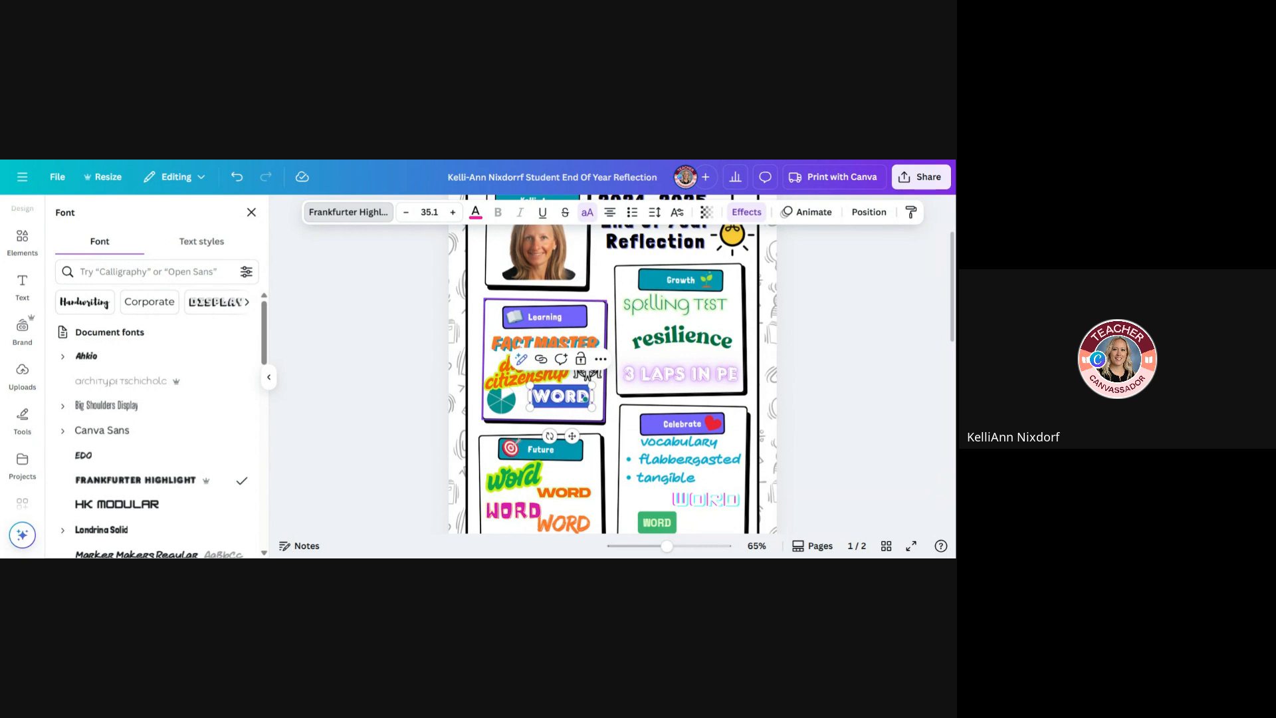
Replace the glowing pink placeholder word in the Learning box with "FRENCH" and widen its text box to fit one line
scroll(729, 488, down, 1)
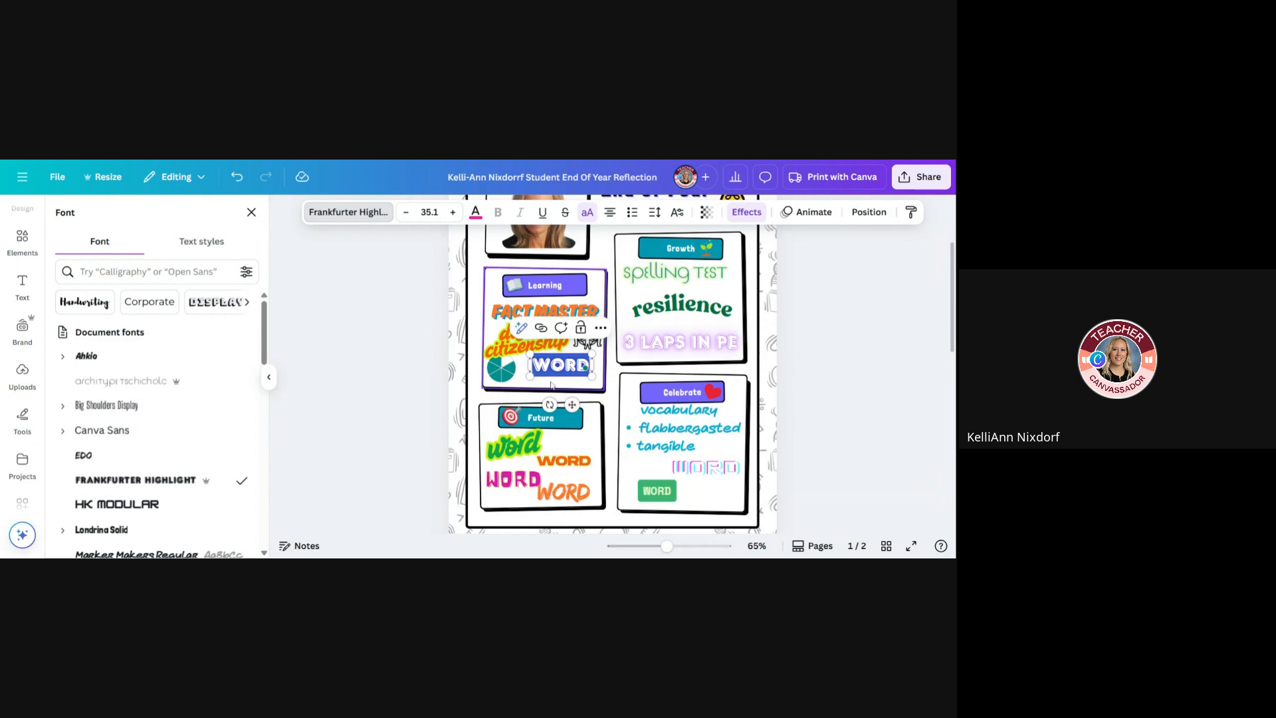
text(FRE)
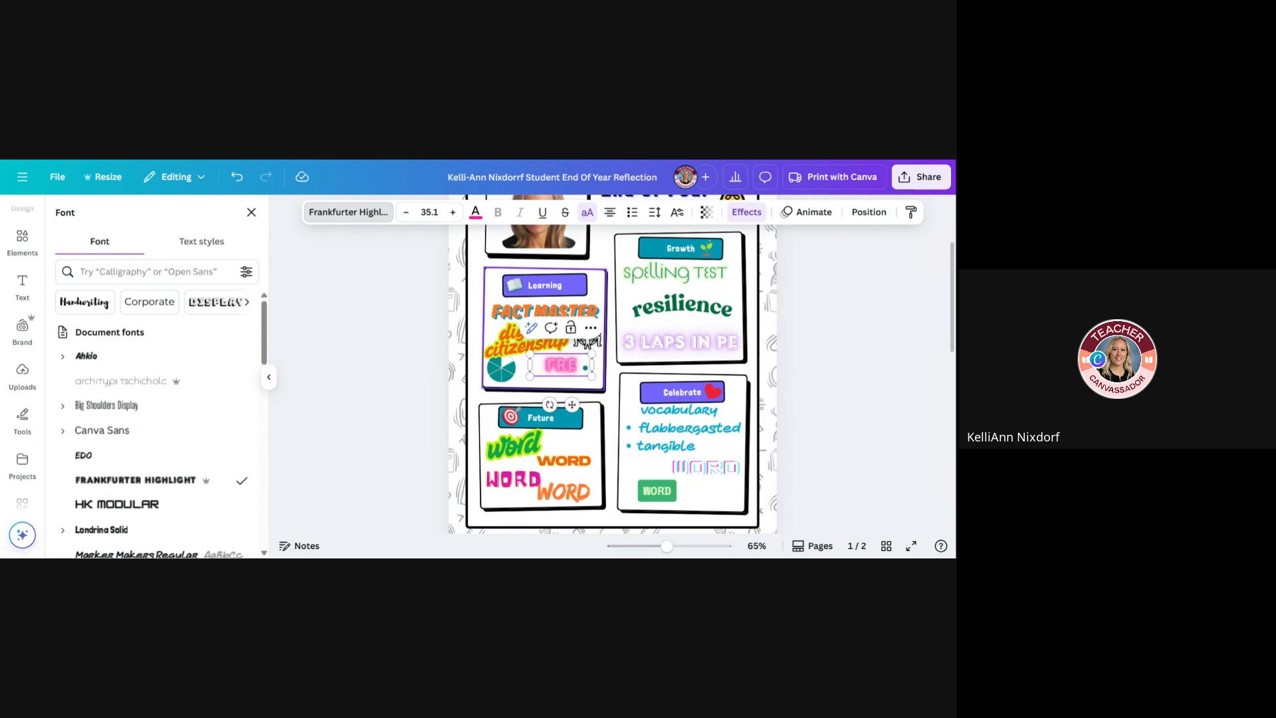
text(NCH)
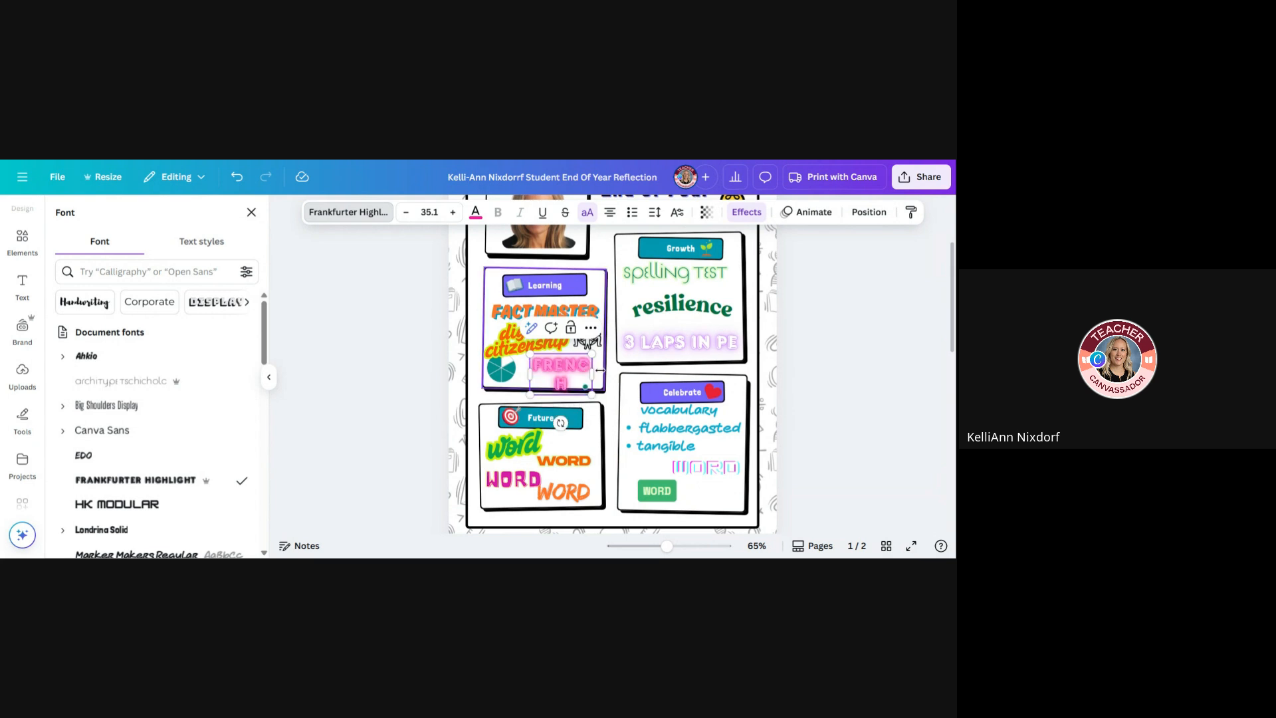
drag(601, 373, 570, 407)
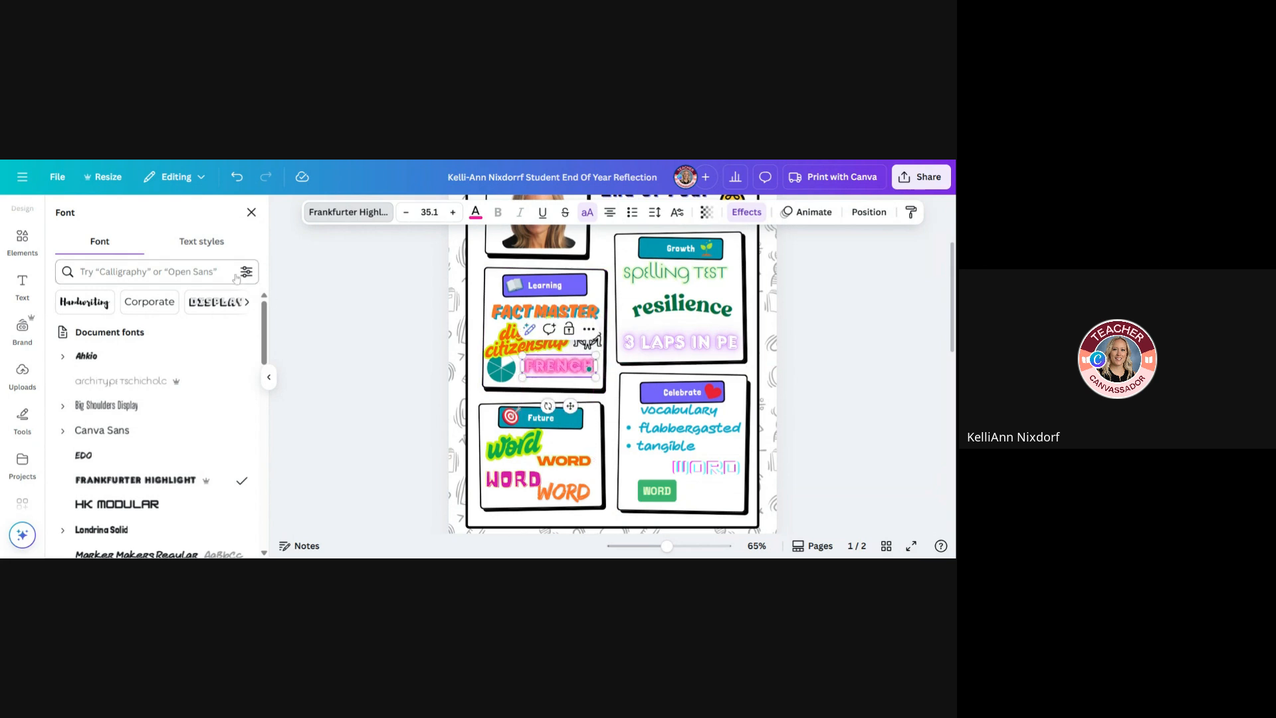
Search elements for "french", then add the handwritten "Bonjour" graphic, shrunk to a small size just below "FRENCH" in the Learning box
click(22, 239)
click(135, 219)
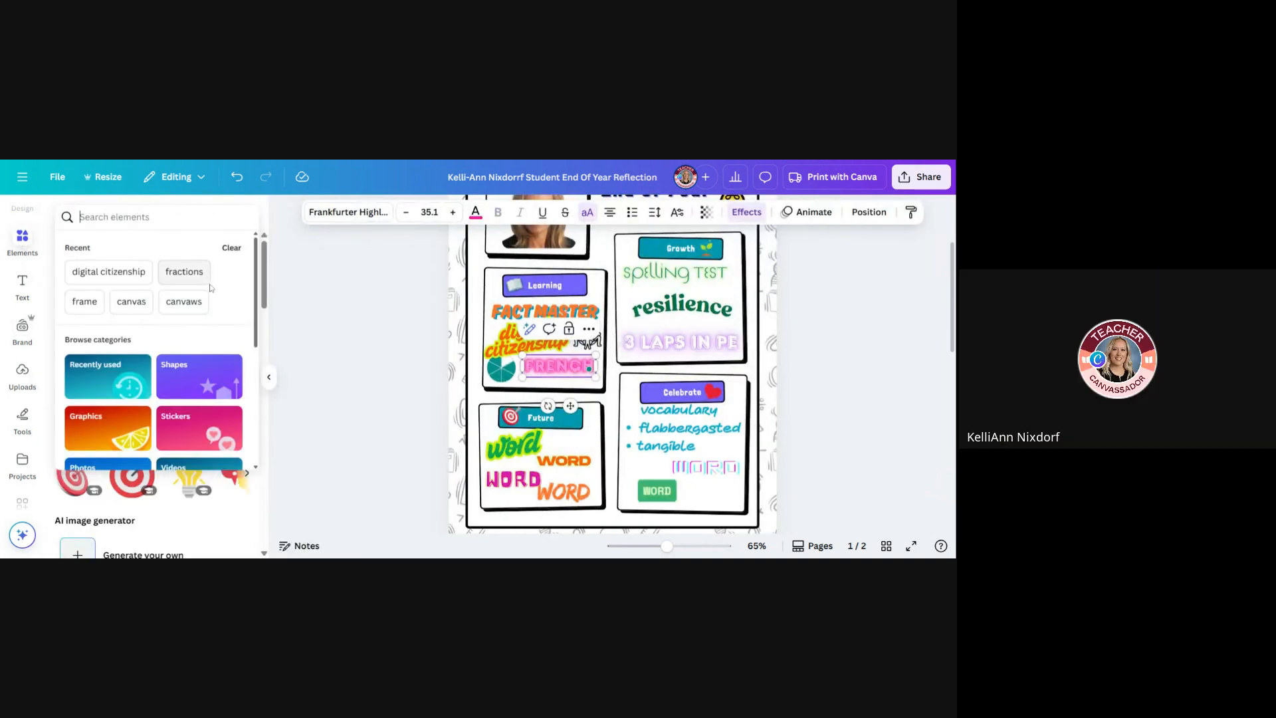
text(french\)
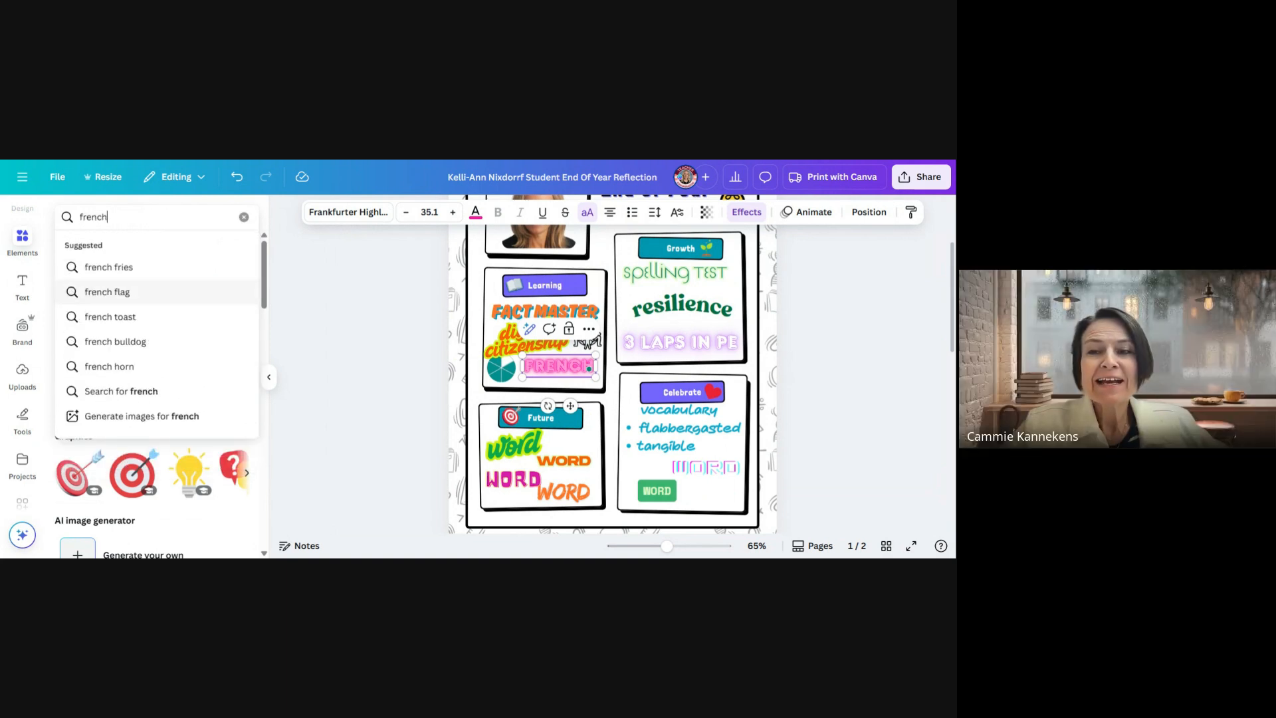
key(Return)
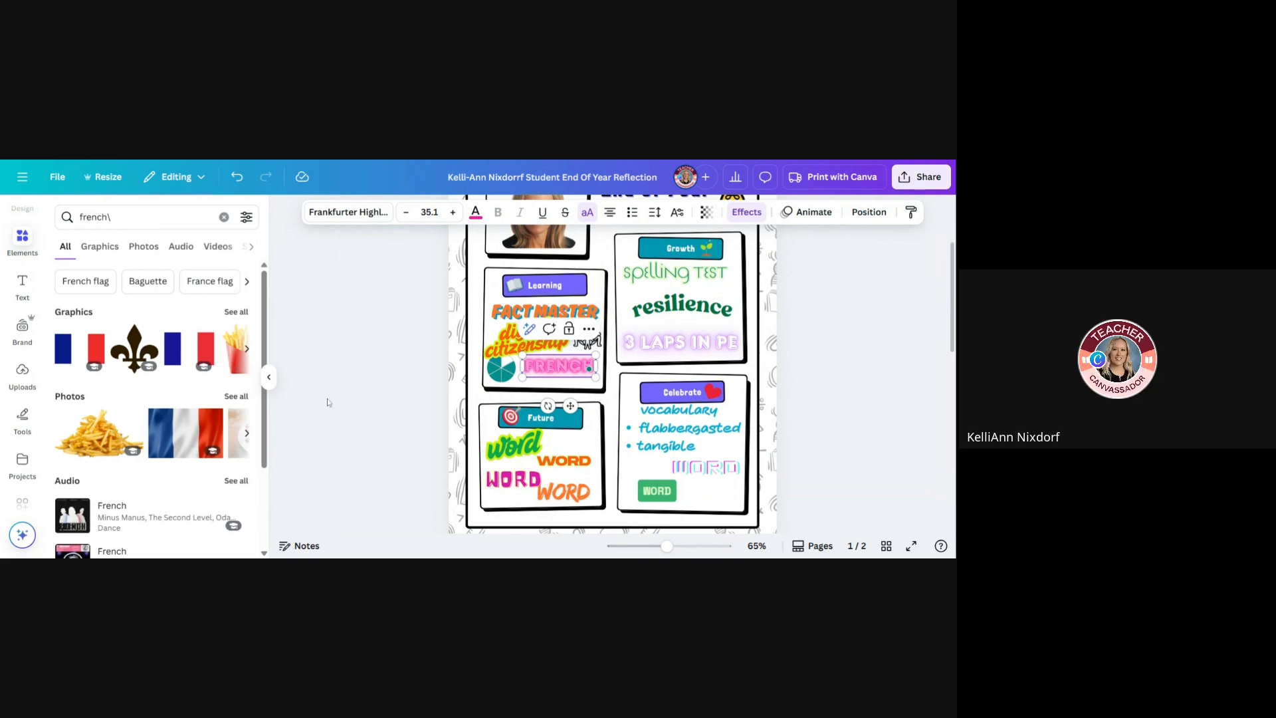
click(133, 220)
key(BackSpace)
key(Return)
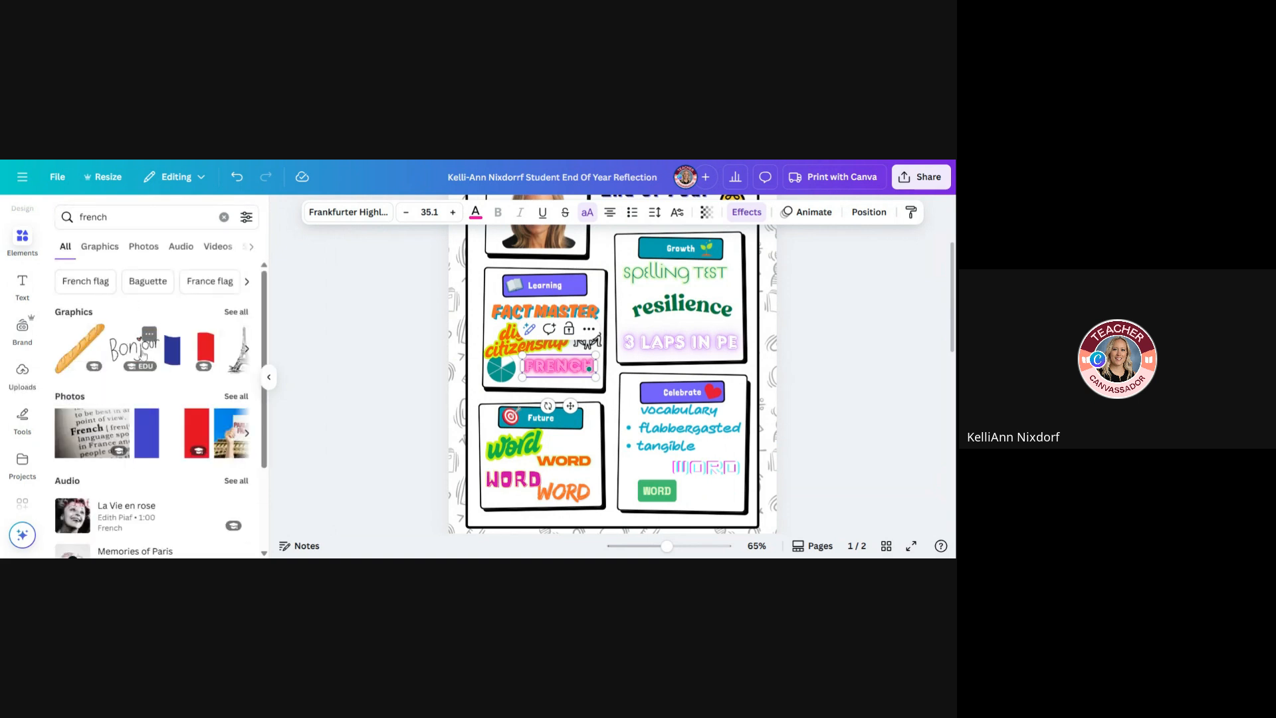
click(142, 355)
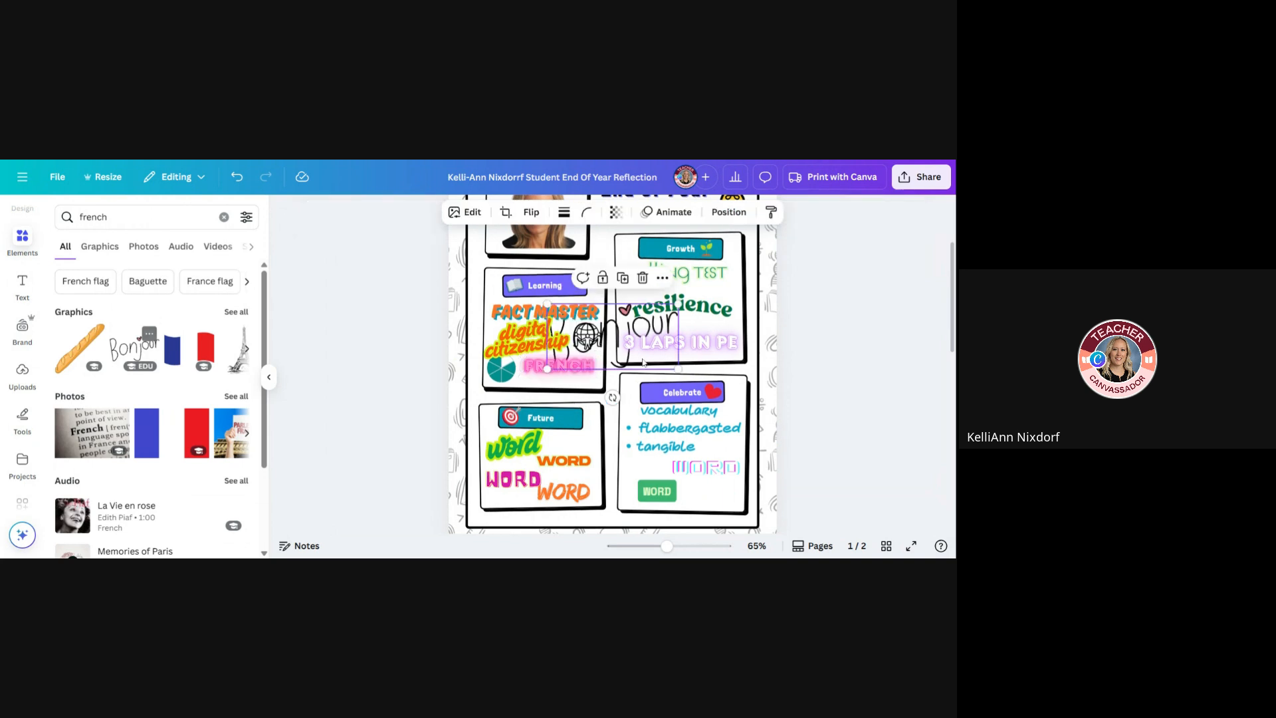
drag(597, 351, 576, 373)
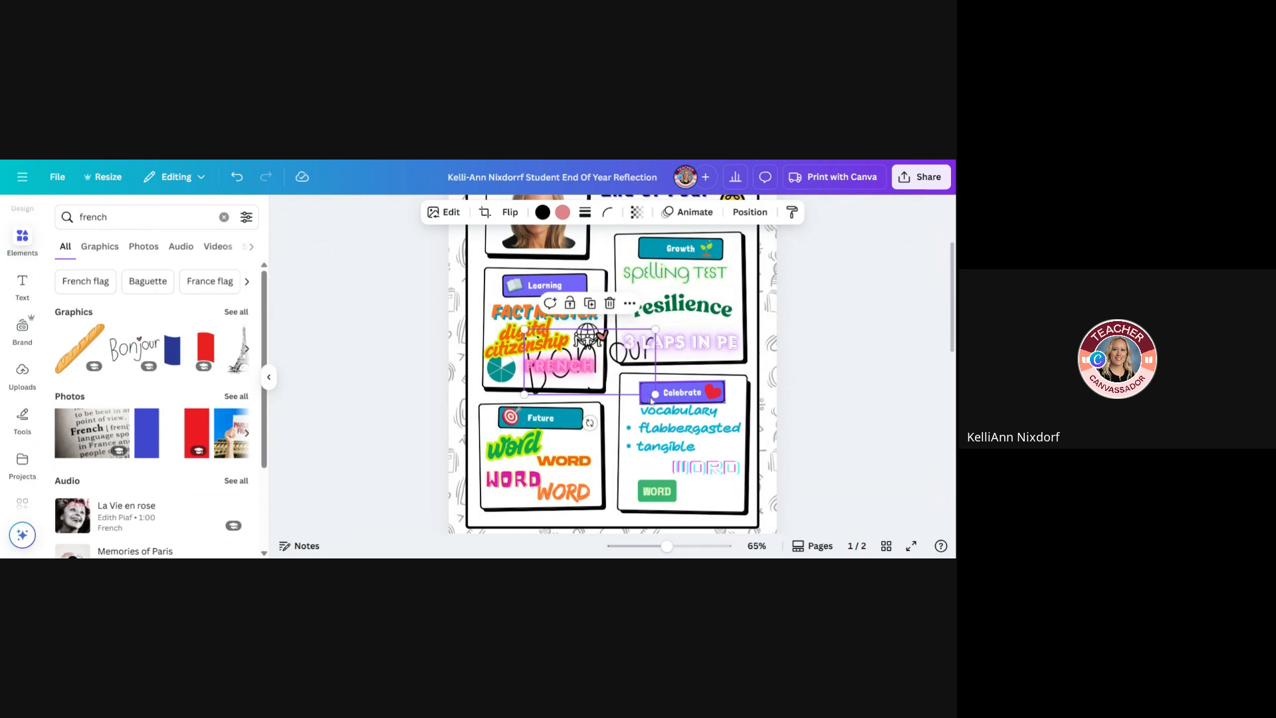
drag(655, 330, 585, 377)
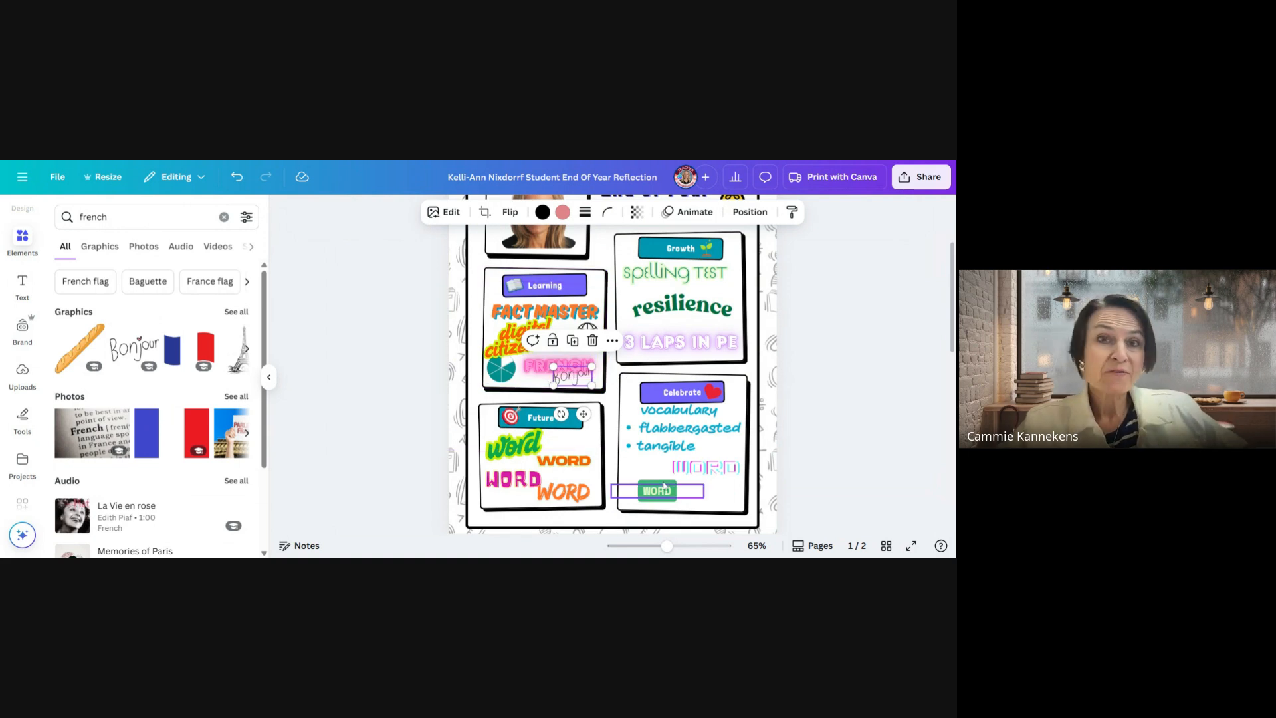
Bring the handwritten "Bonjour" graphic in the Learning box to the front so it overlaps "FRENCH"
drag(667, 545, 690, 555)
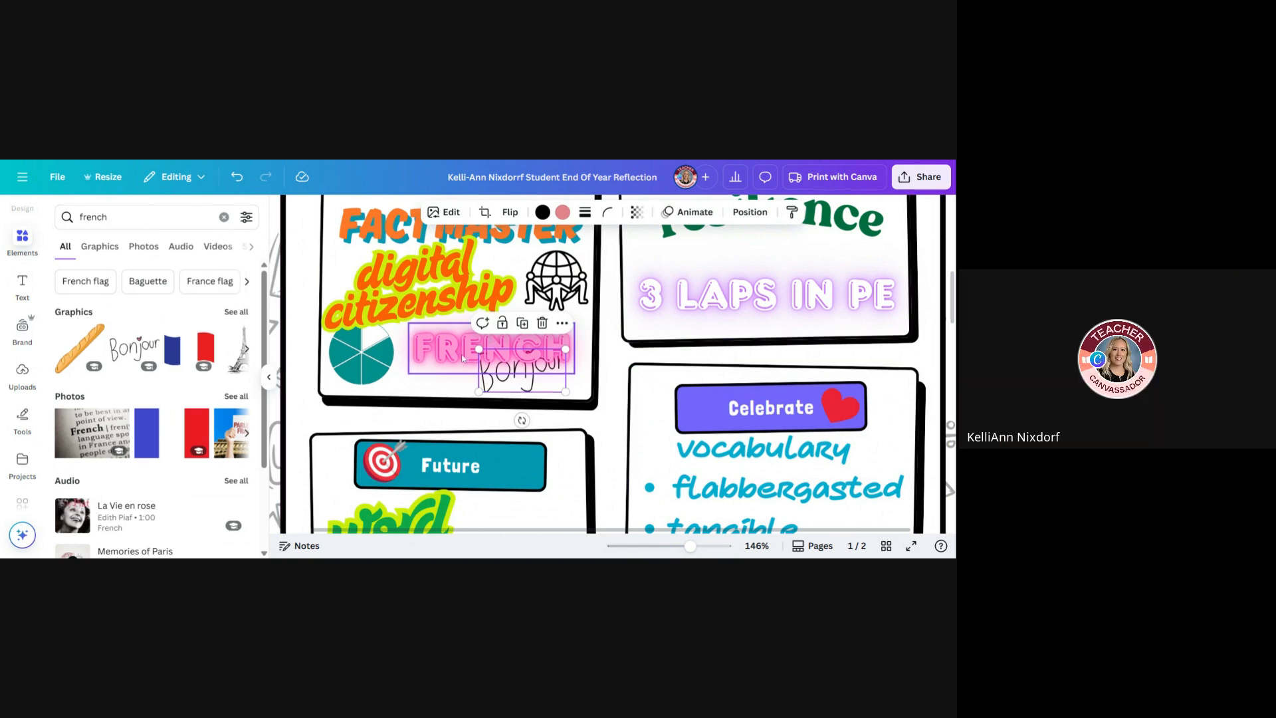
click(595, 360)
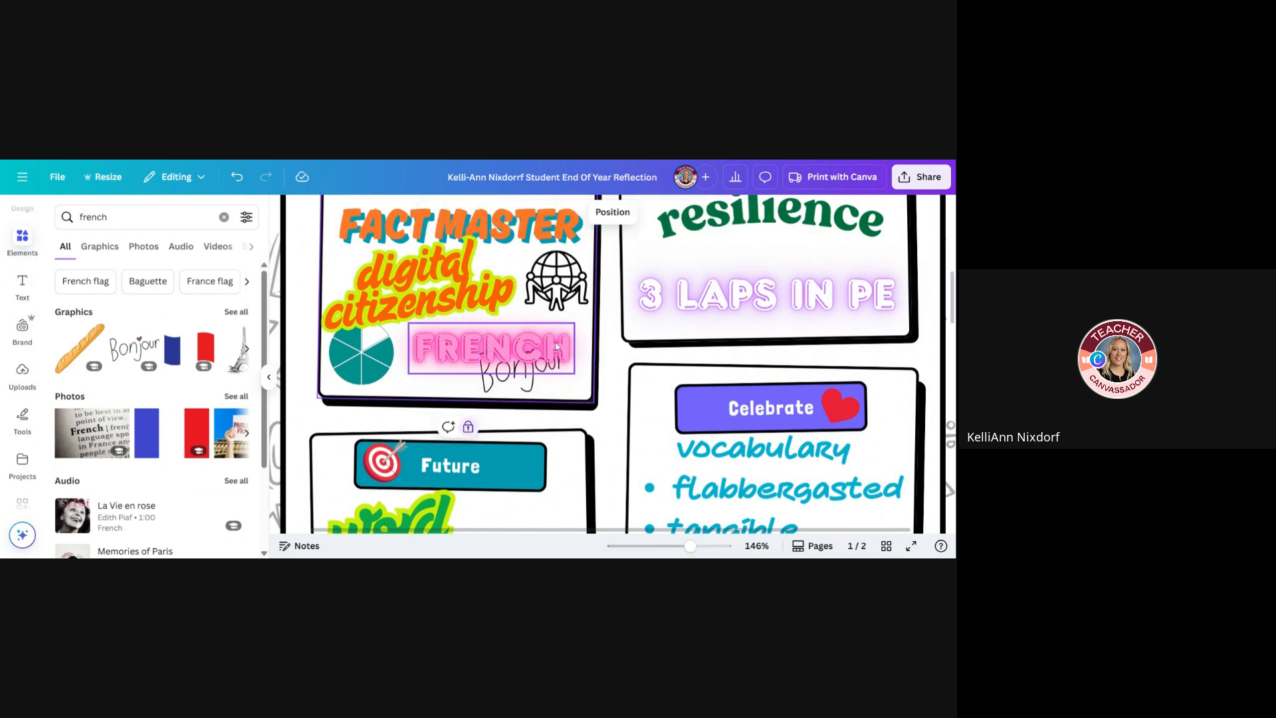
click(516, 379)
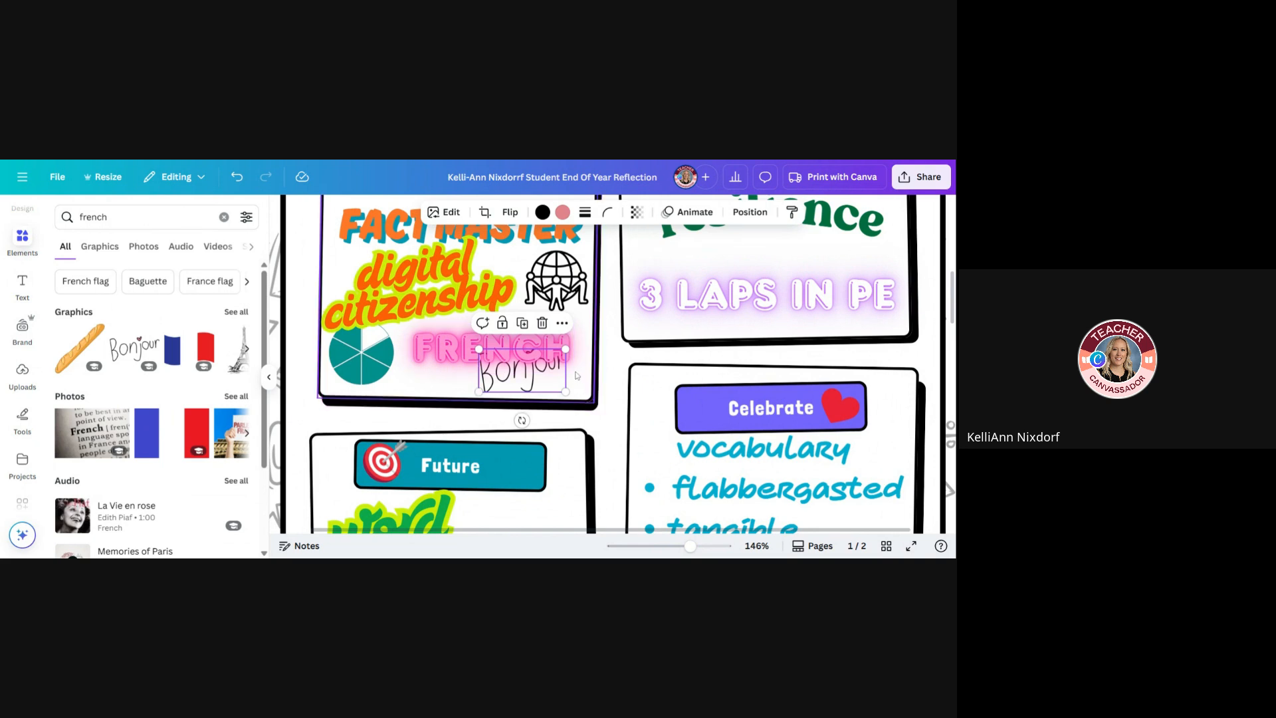
click(746, 213)
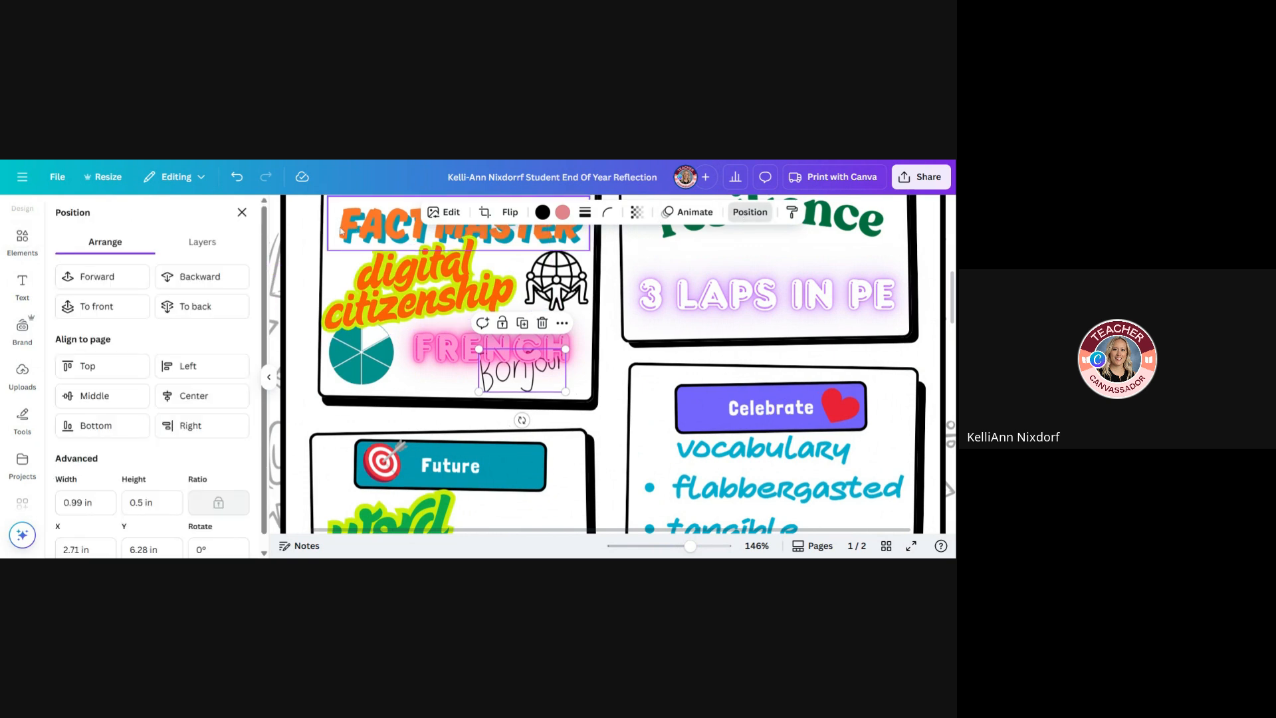
click(218, 249)
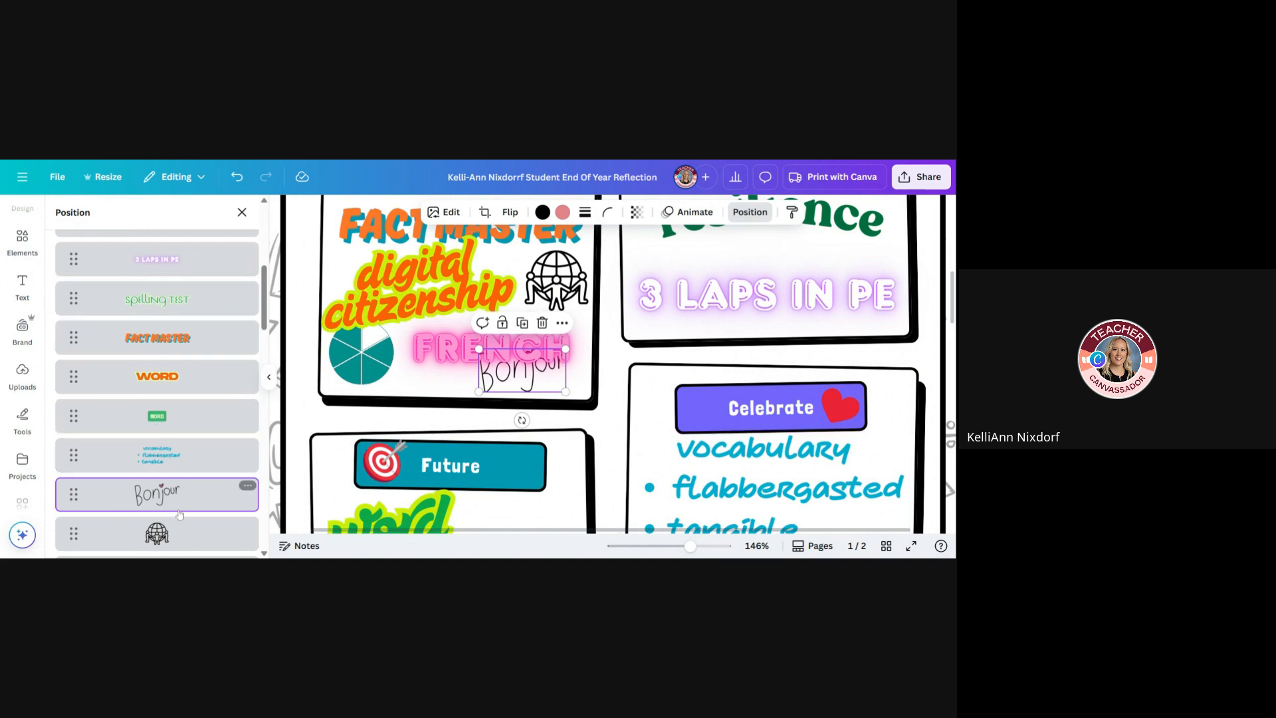
scroll(181, 496, up, 10)
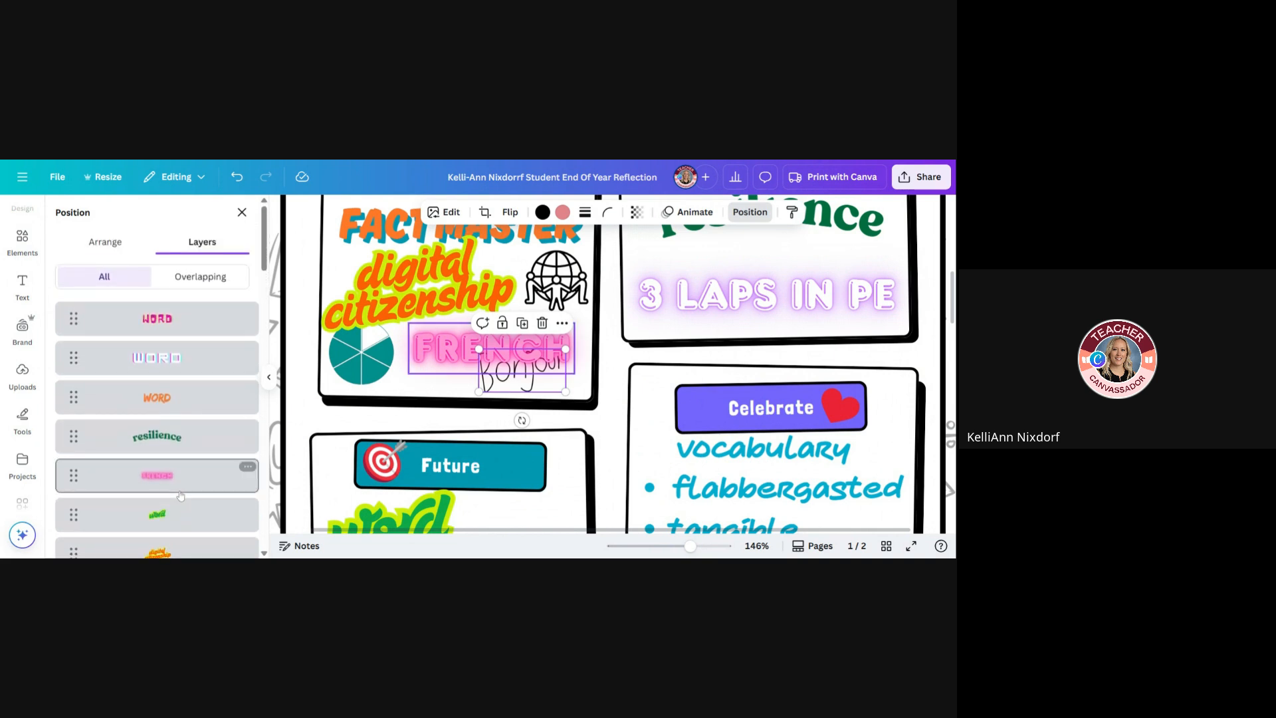
click(749, 211)
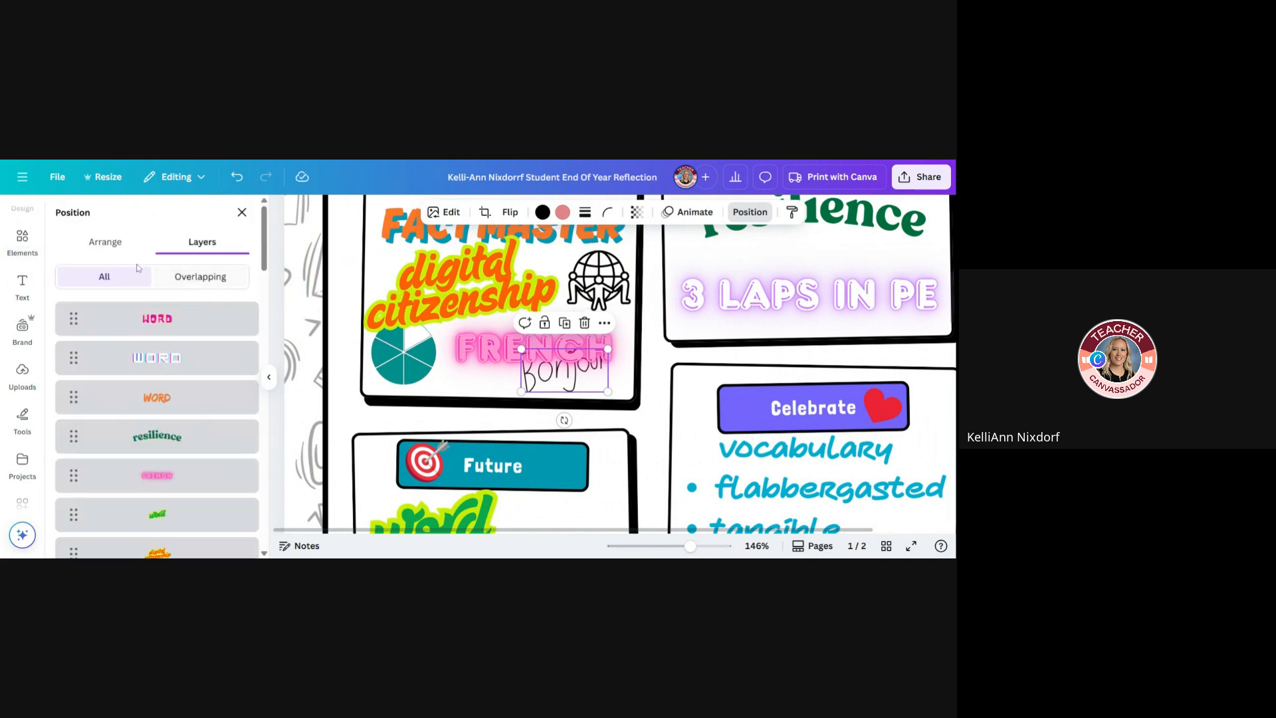
click(96, 242)
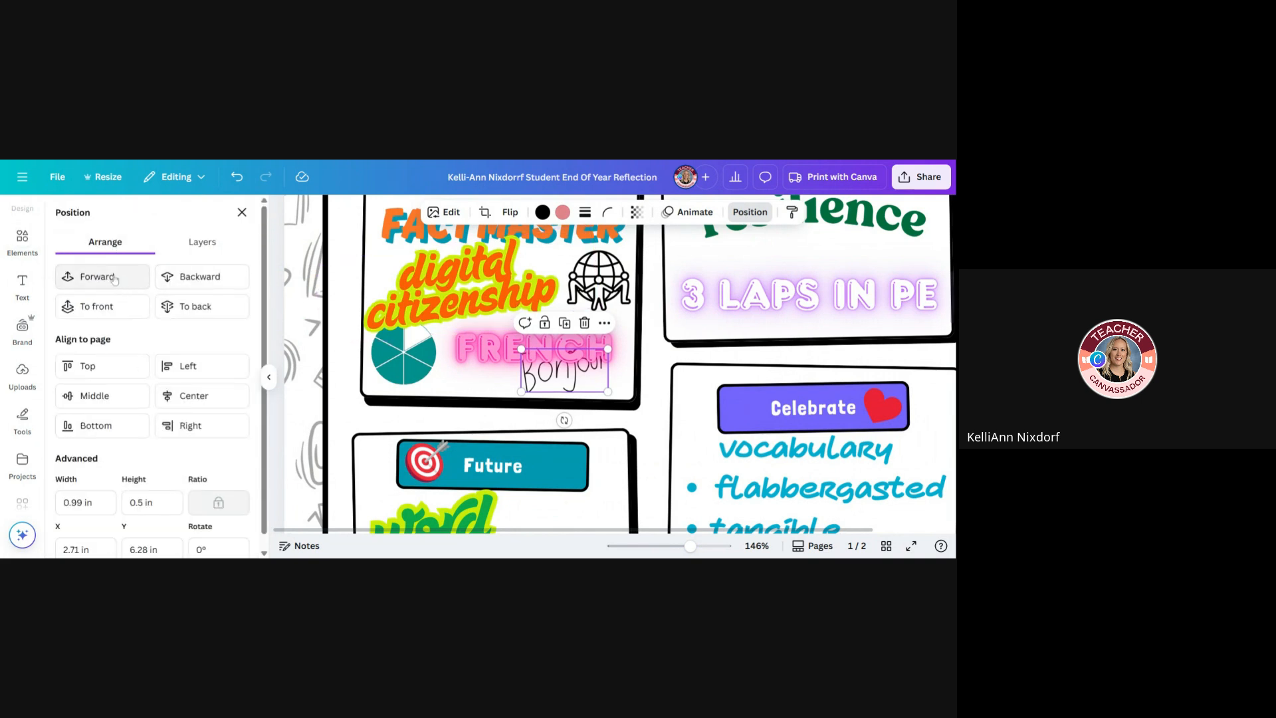
click(111, 316)
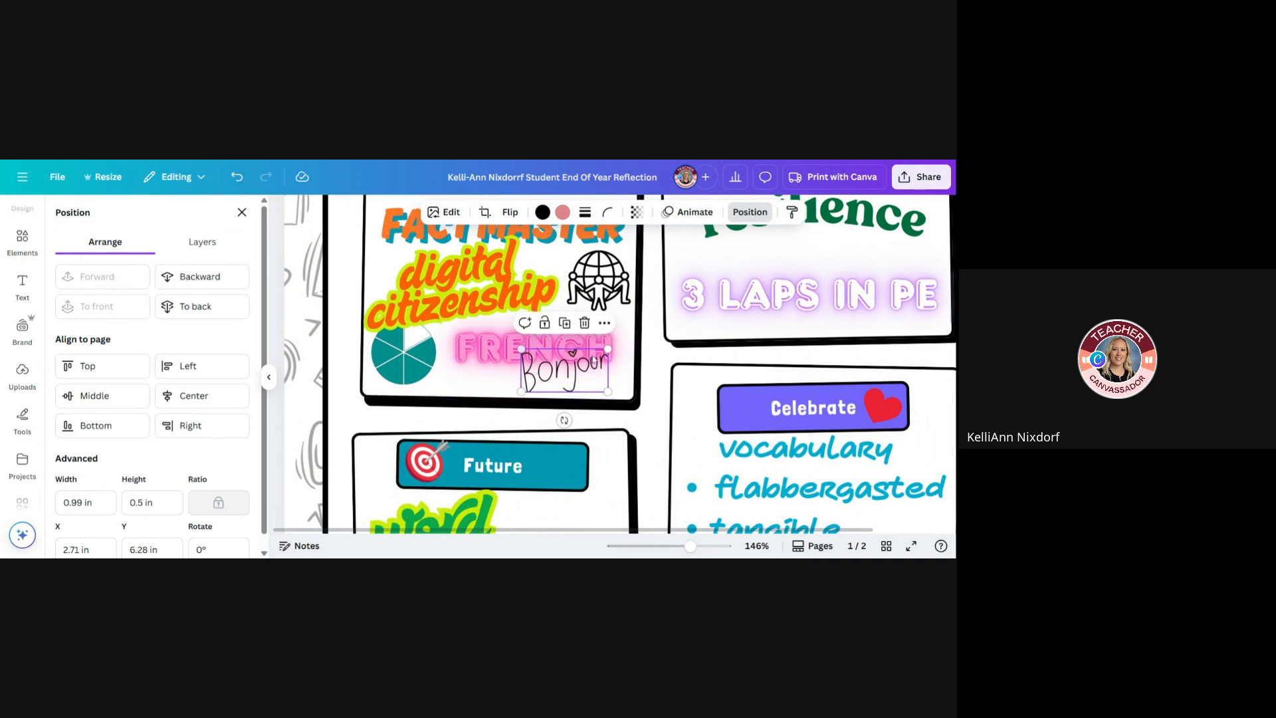
Send the "Bonjour" graphic to the back, and bring it to the front again
click(495, 369)
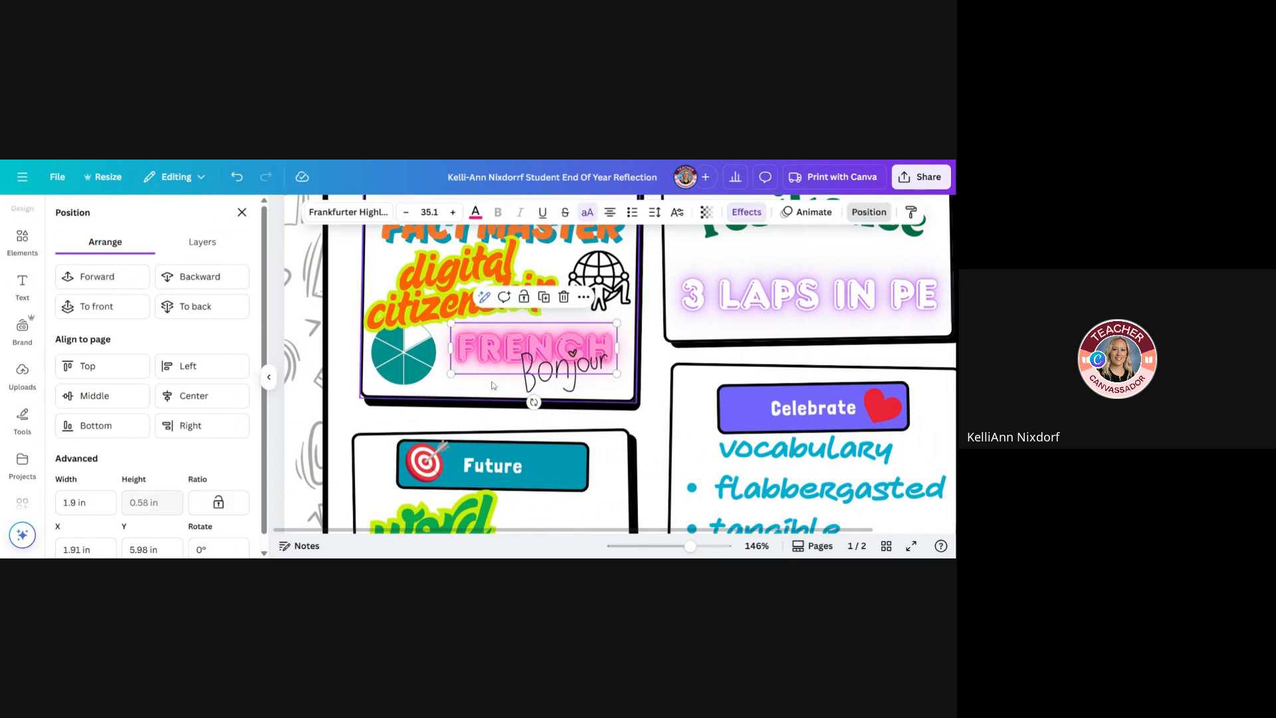
click(493, 385)
click(588, 374)
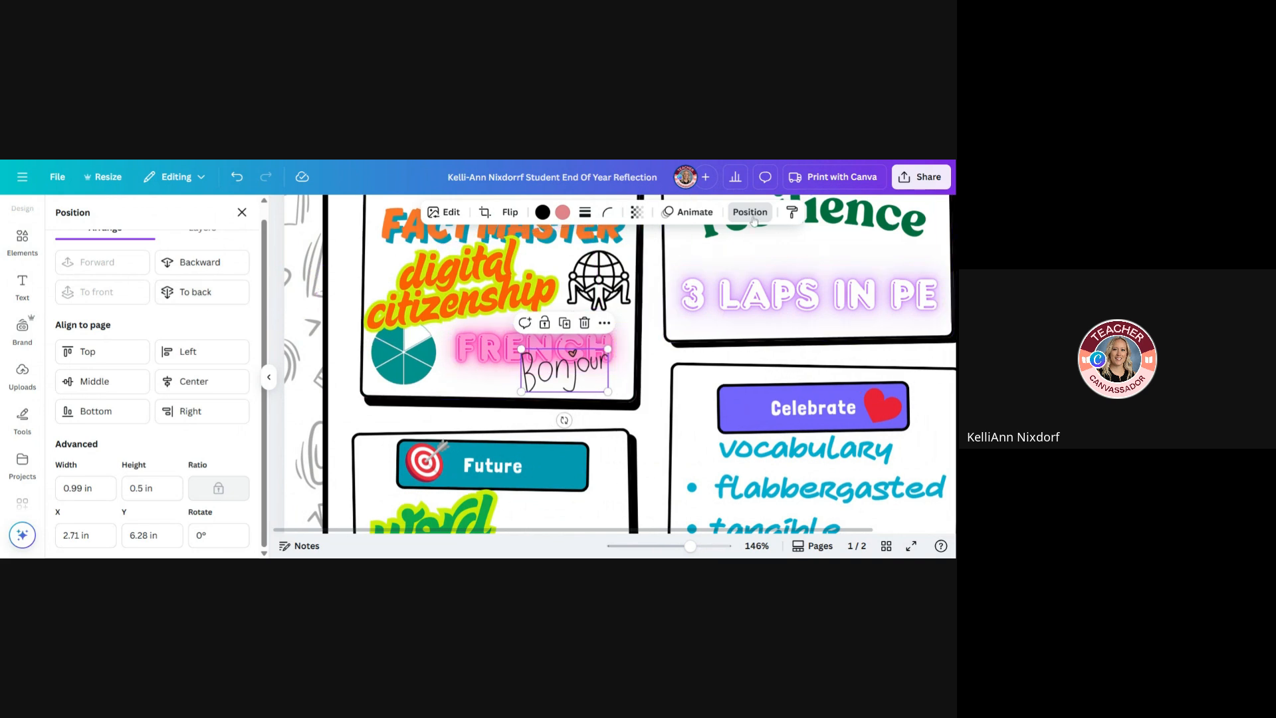
click(753, 214)
click(780, 200)
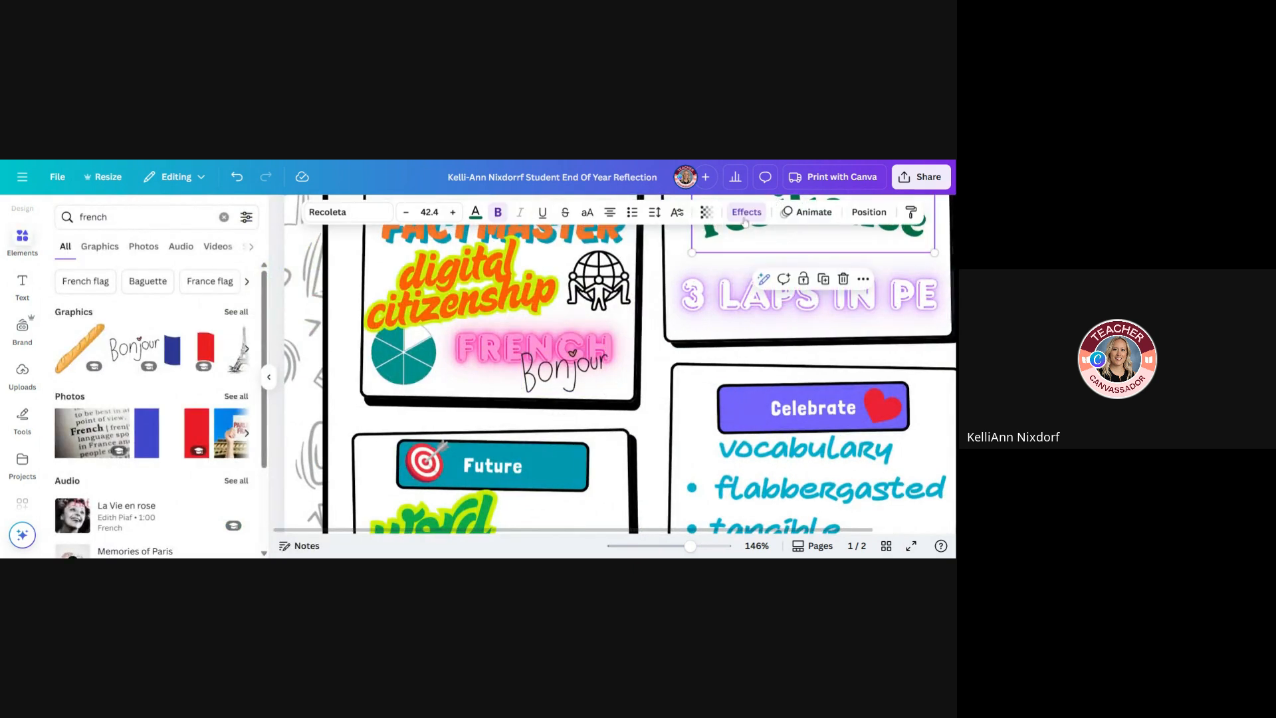
click(869, 212)
click(585, 372)
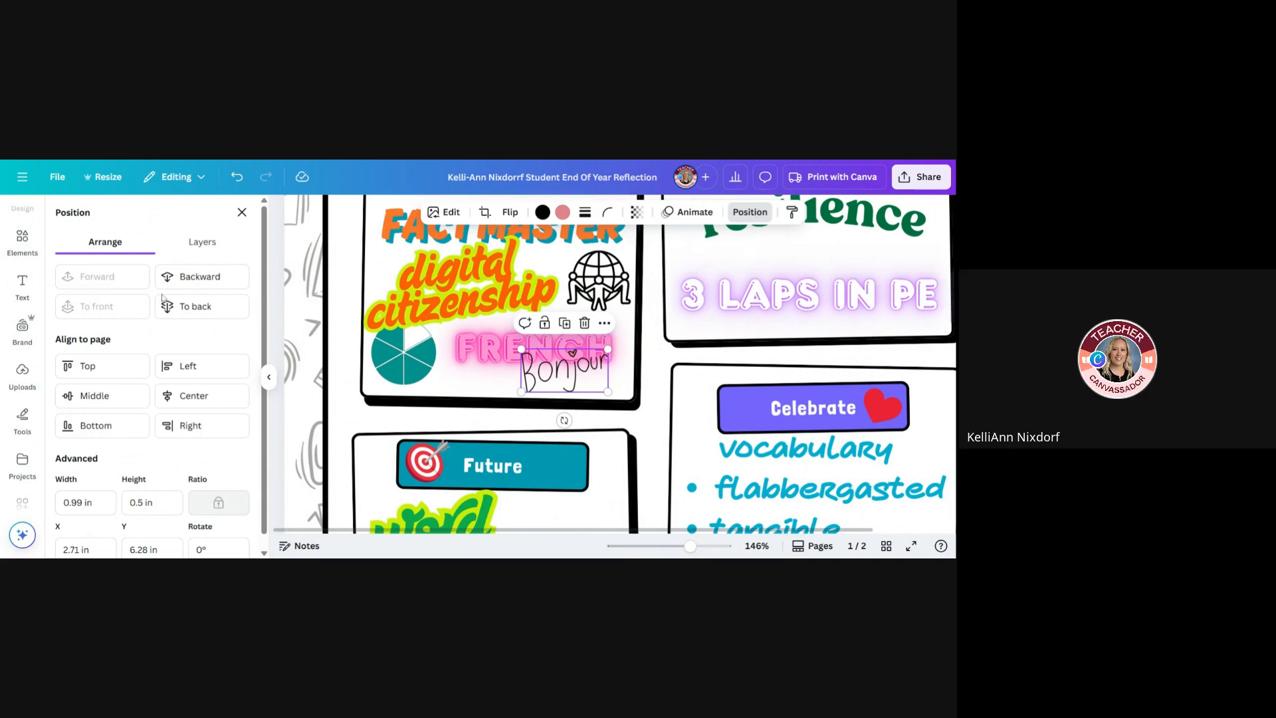
click(174, 312)
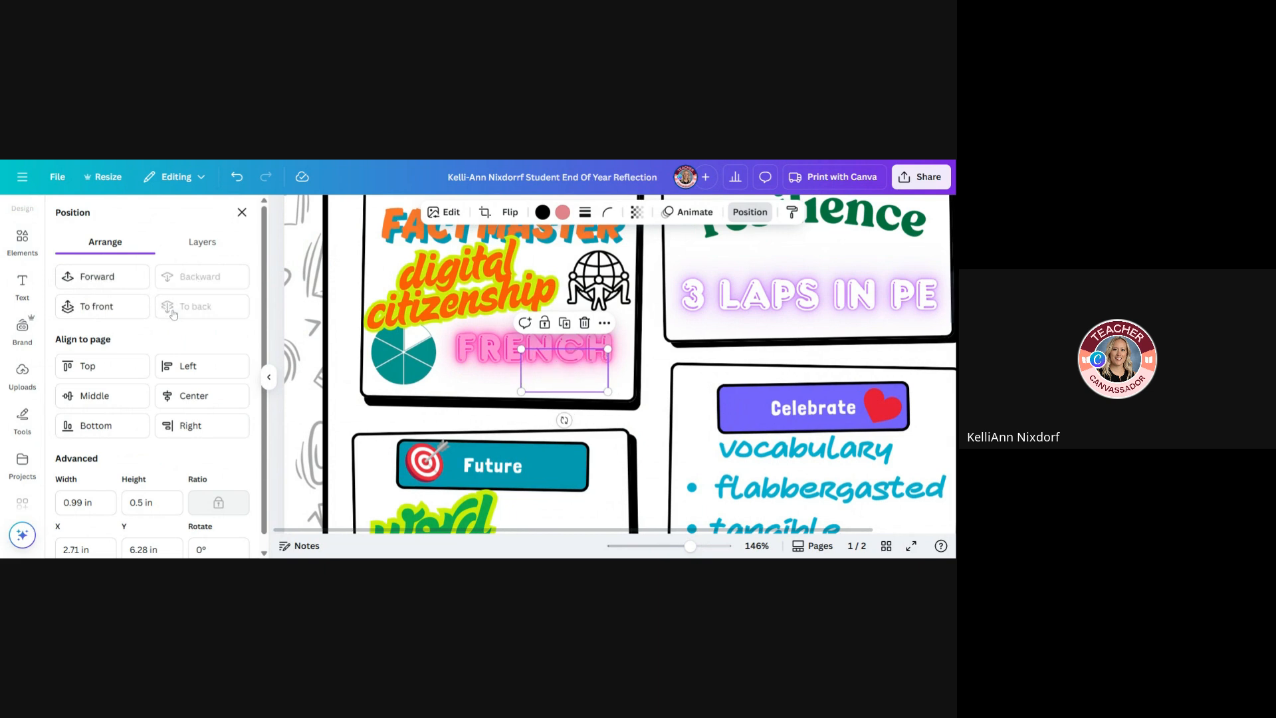
click(110, 311)
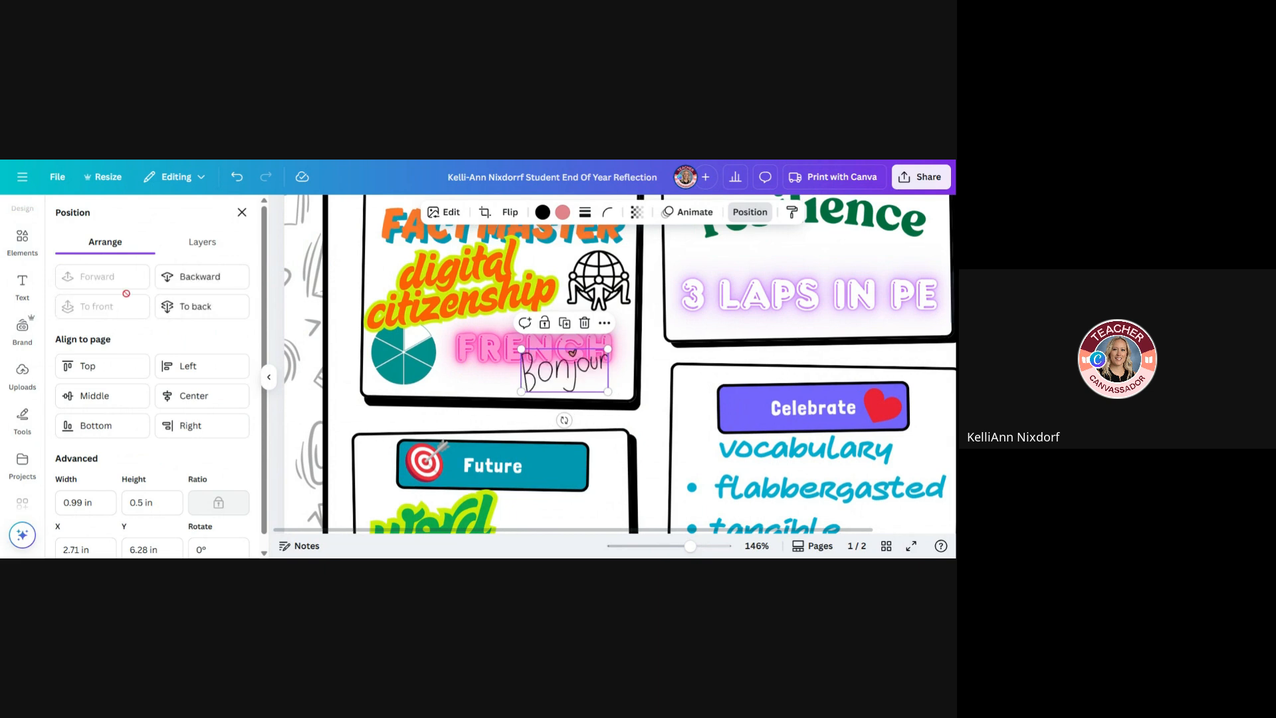
Move the "Bonjour" graphic's layer to the top of the page's full layer order
click(202, 242)
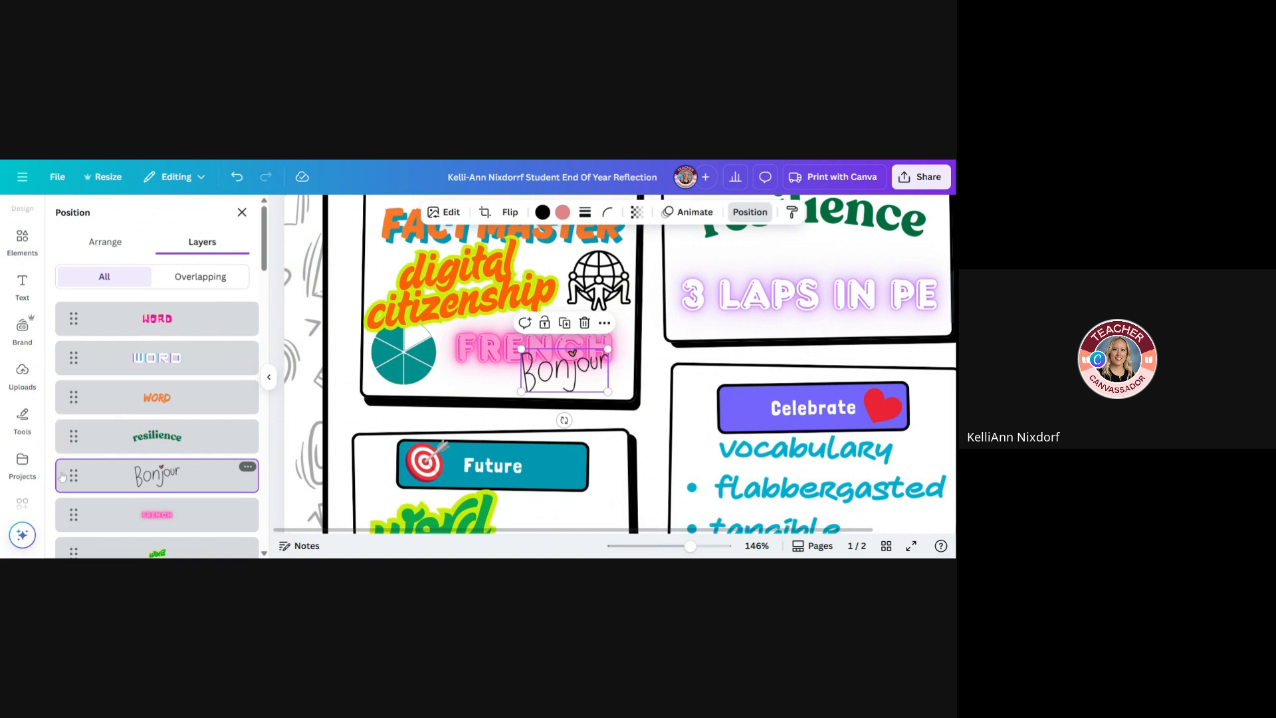
drag(67, 476, 73, 295)
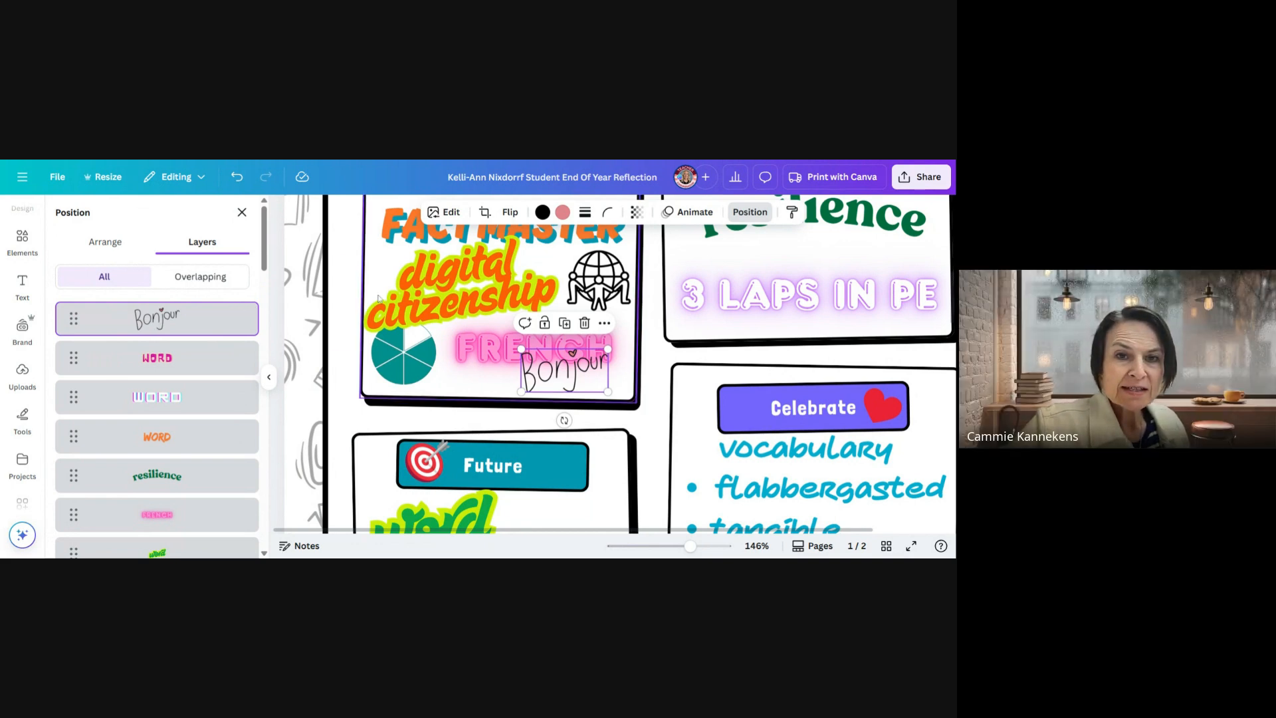
Change "FACT MASTER" in the Learning box to "FRACTION MASTER" and shrink the text to size 29
click(389, 370)
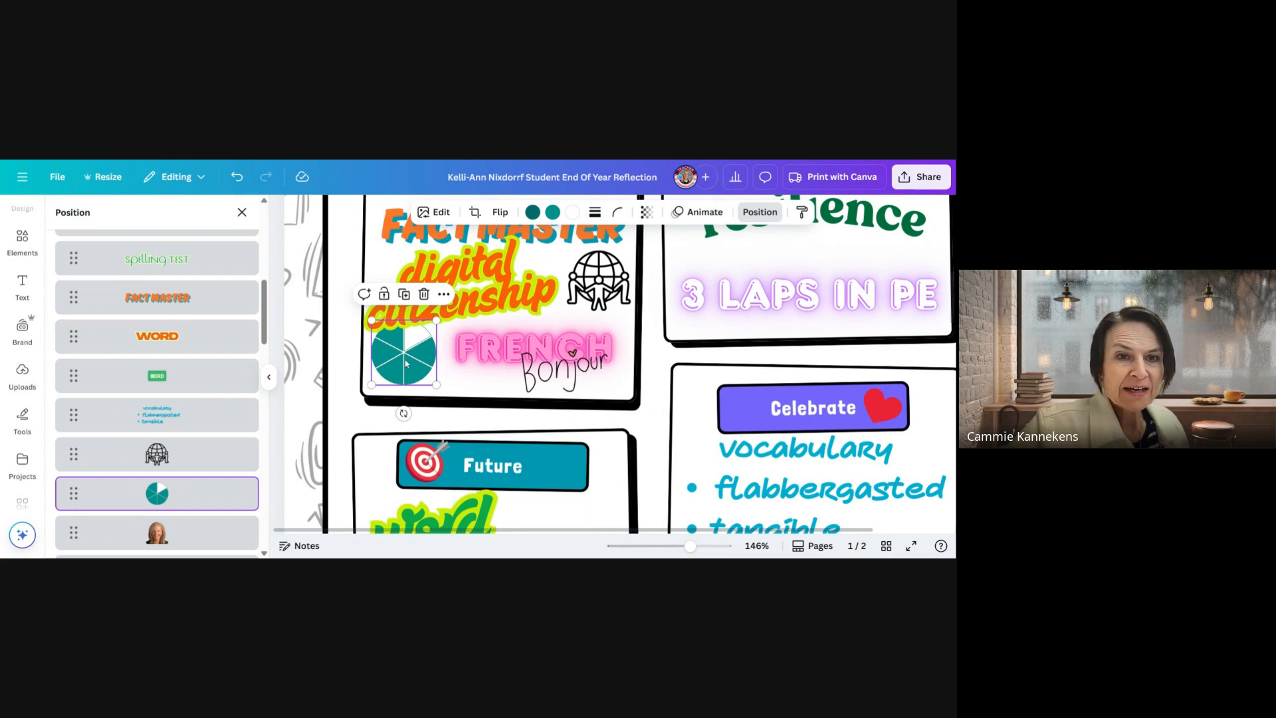
scroll(415, 408, up, 1)
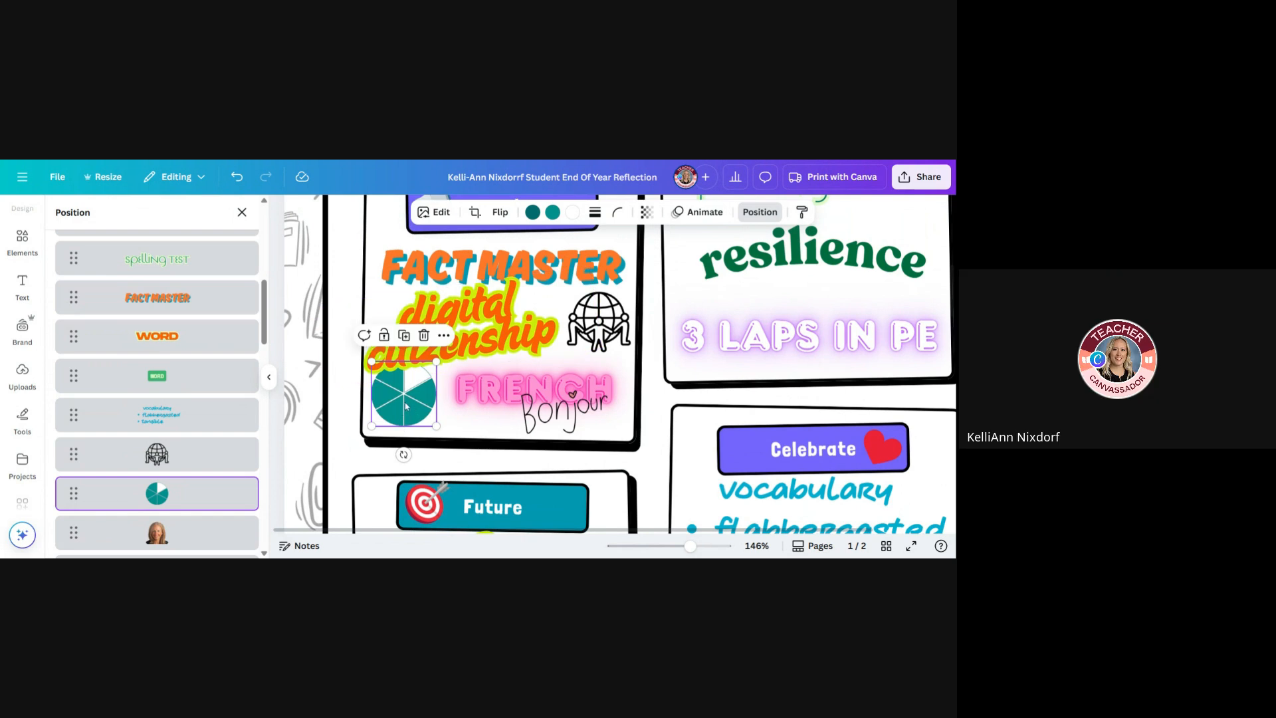
click(409, 297)
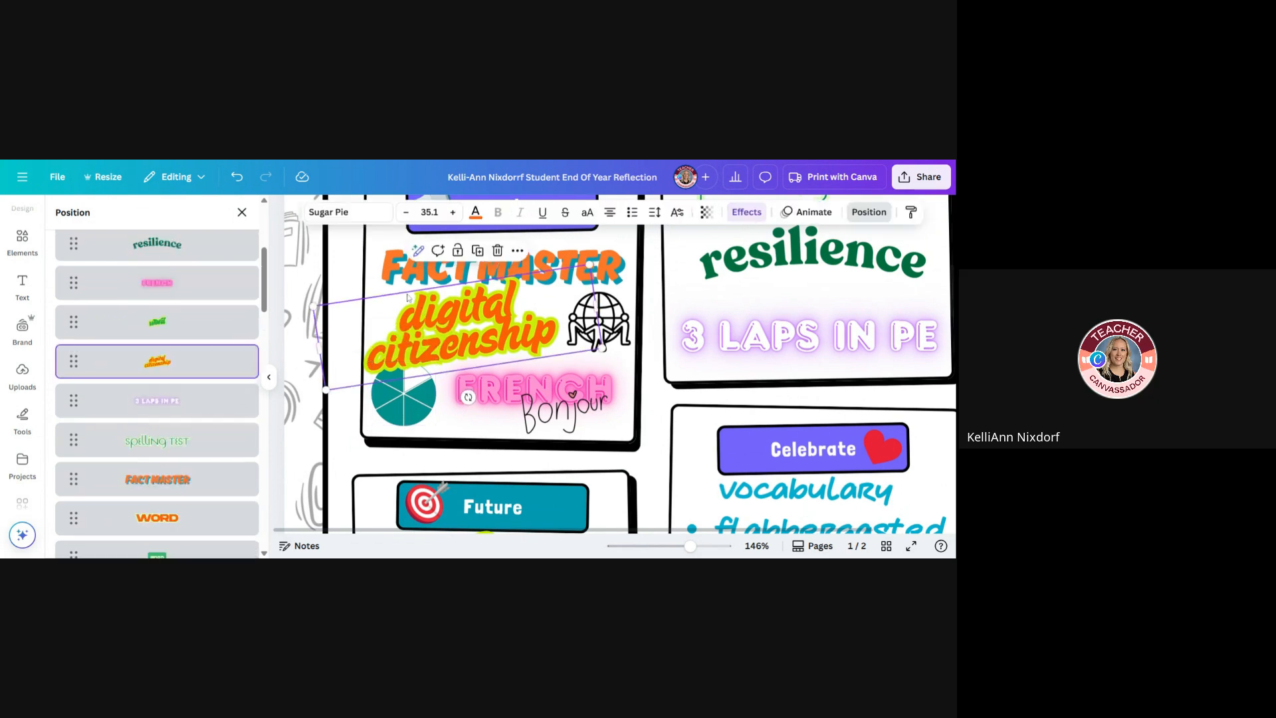
click(406, 279)
click(406, 279)
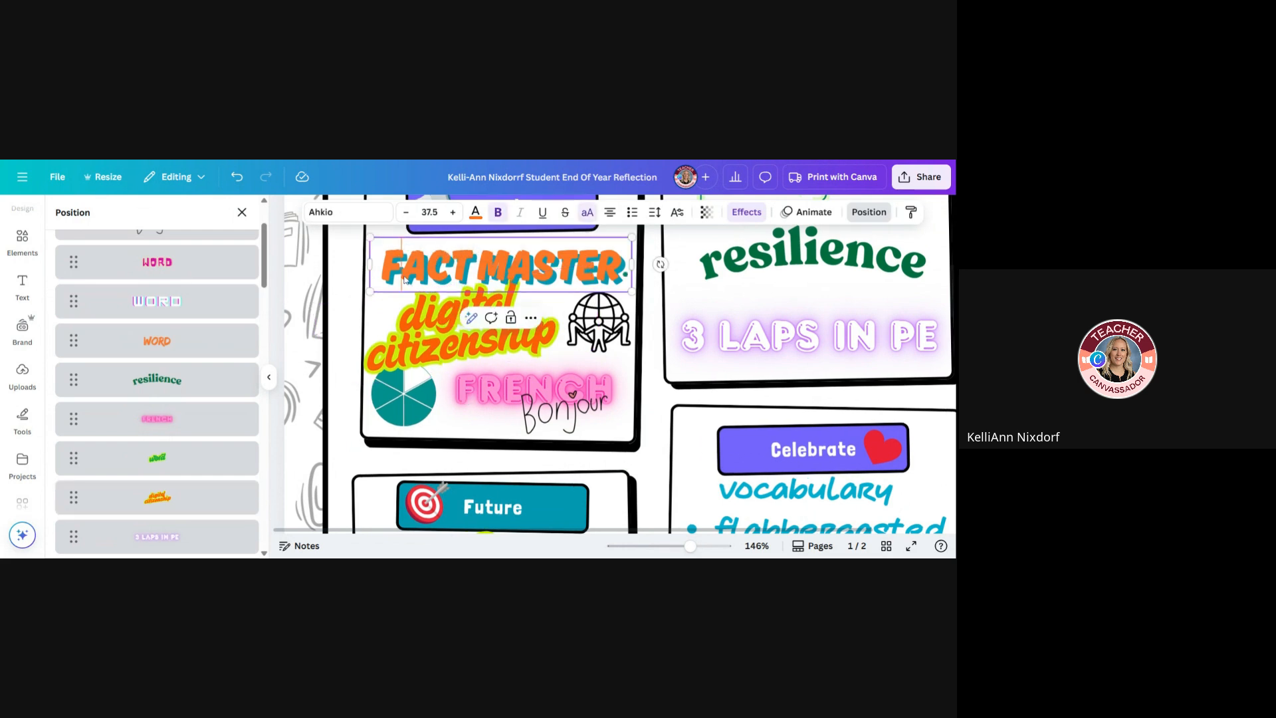
text(RACTION)
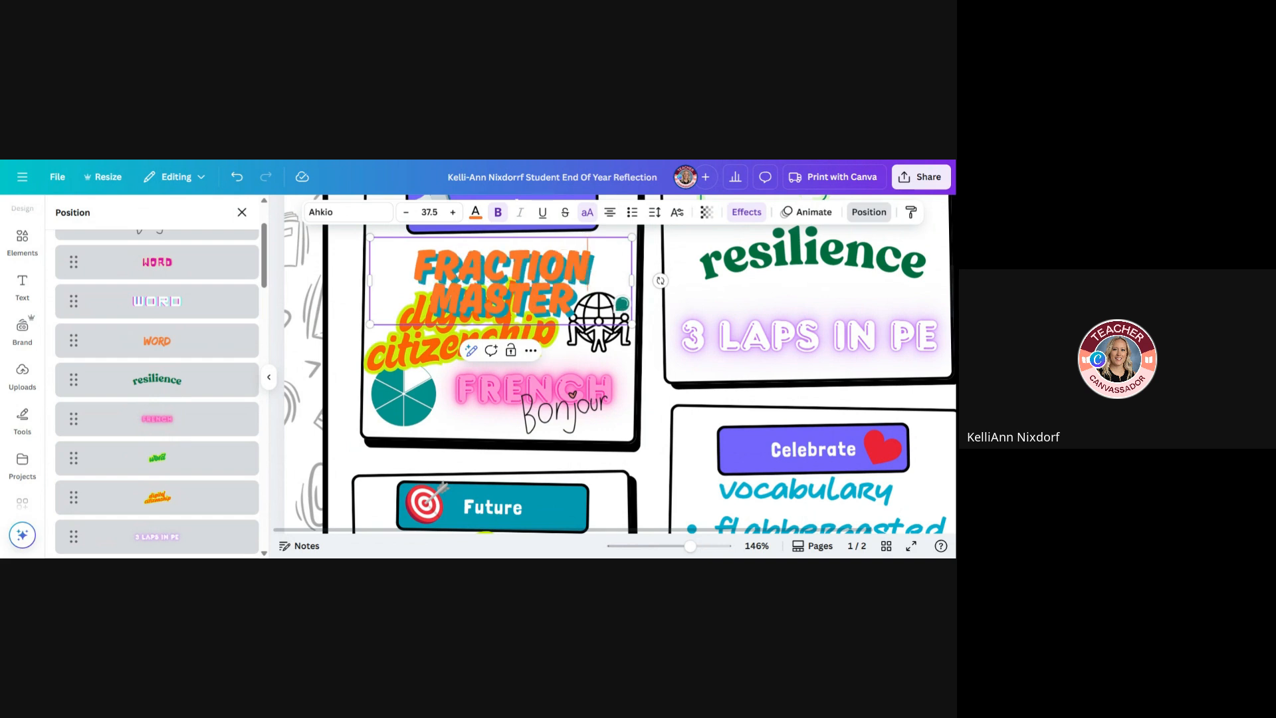
drag(635, 325, 573, 305)
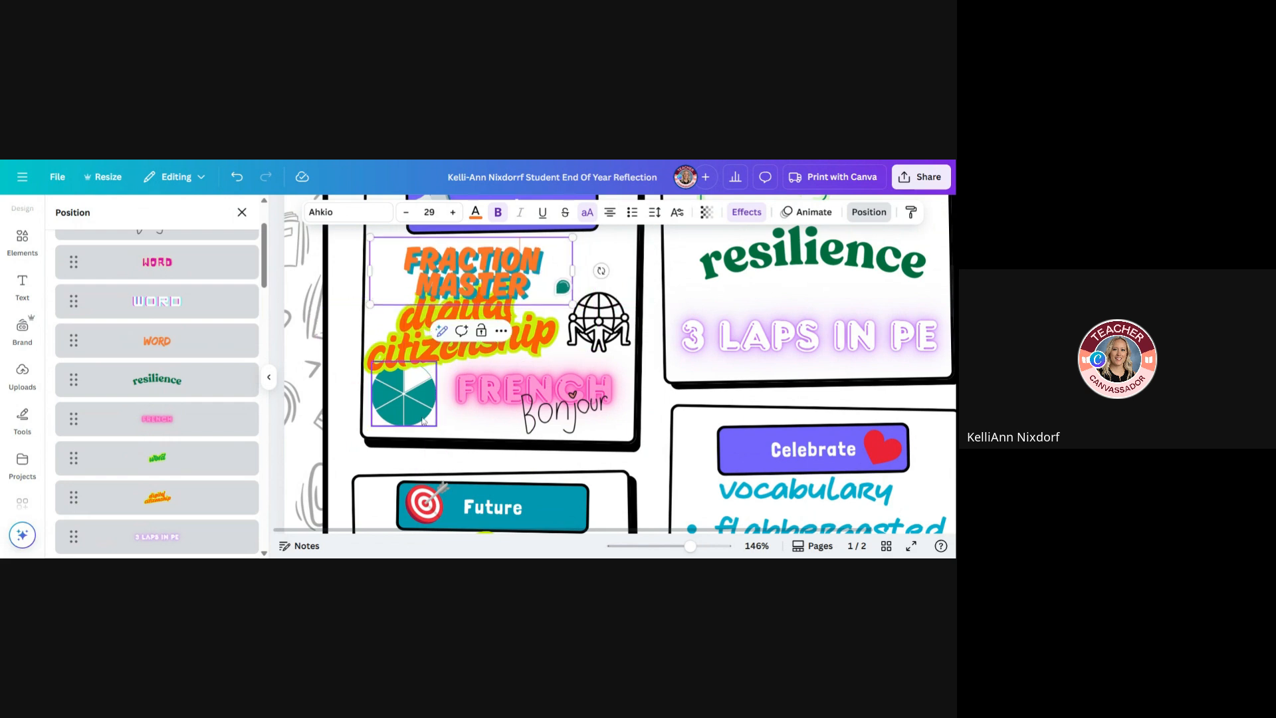
Move the teal pie graphic from beside "FRENCH" to just right of "FRACTION MASTER" in the Learning box
click(397, 413)
drag(402, 413, 510, 256)
click(511, 265)
click(577, 261)
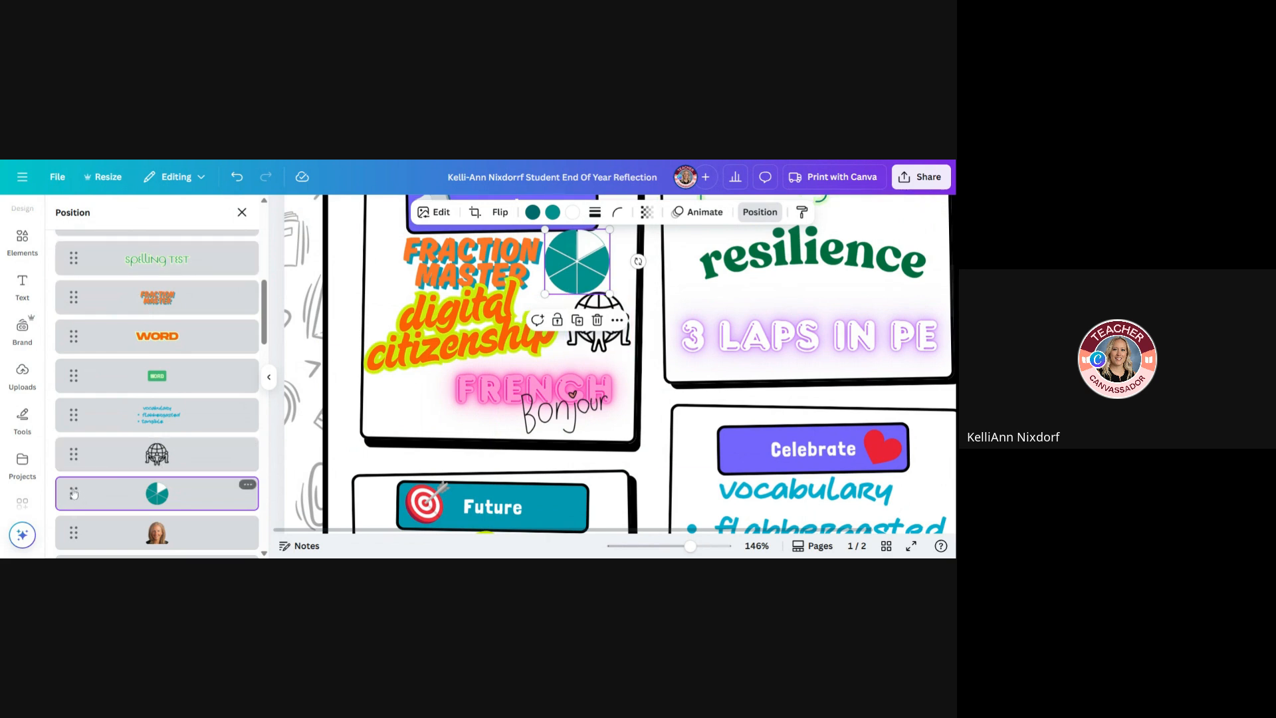
Bring the teal pie graphic to the front and shift it to overlap the end of "FRACTION MASTER"
drag(73, 493, 75, 293)
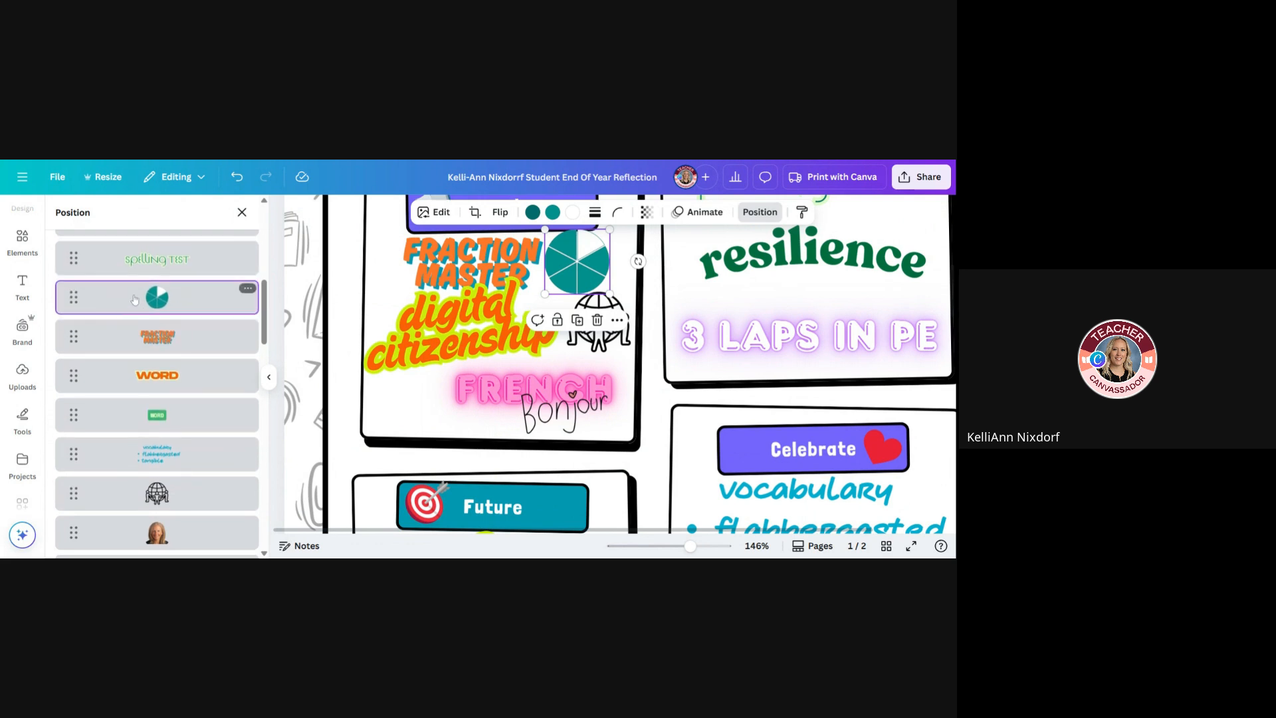
scroll(134, 300, up, 5)
click(113, 243)
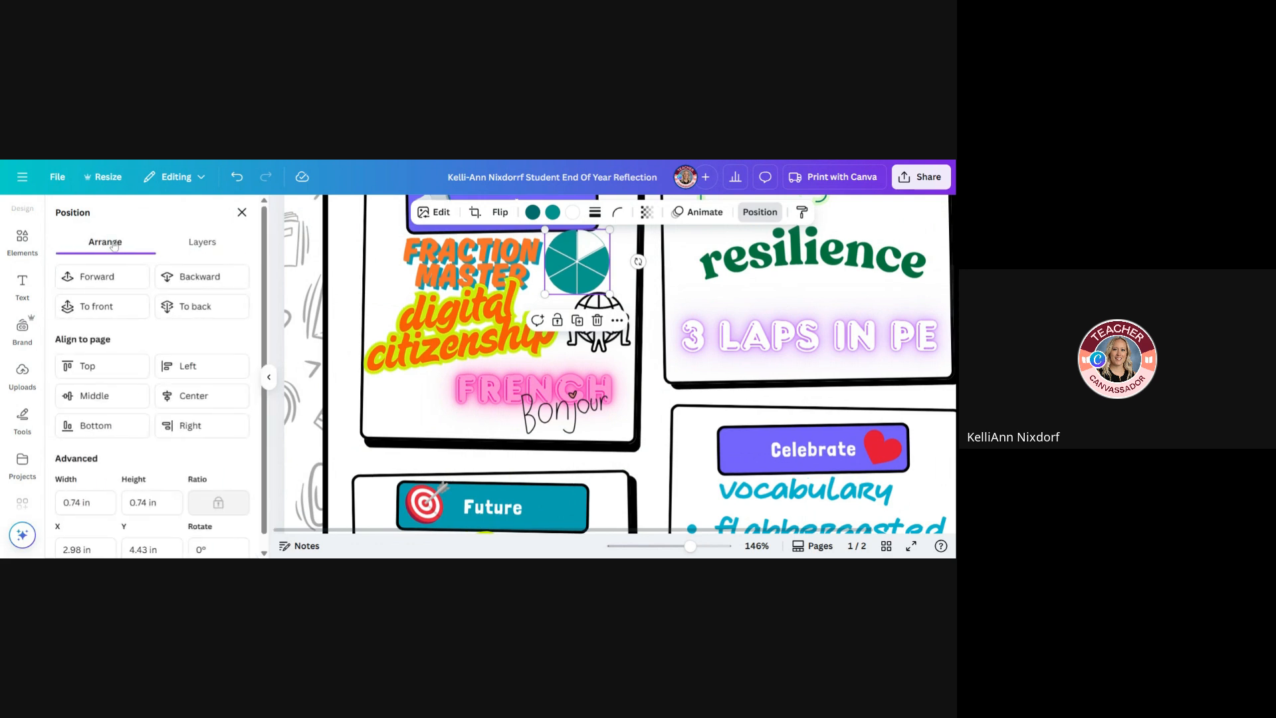
click(125, 309)
mouse_move(562, 257)
mouse_down()
mouse_move(521, 256)
mouse_move(550, 262)
mouse_up()
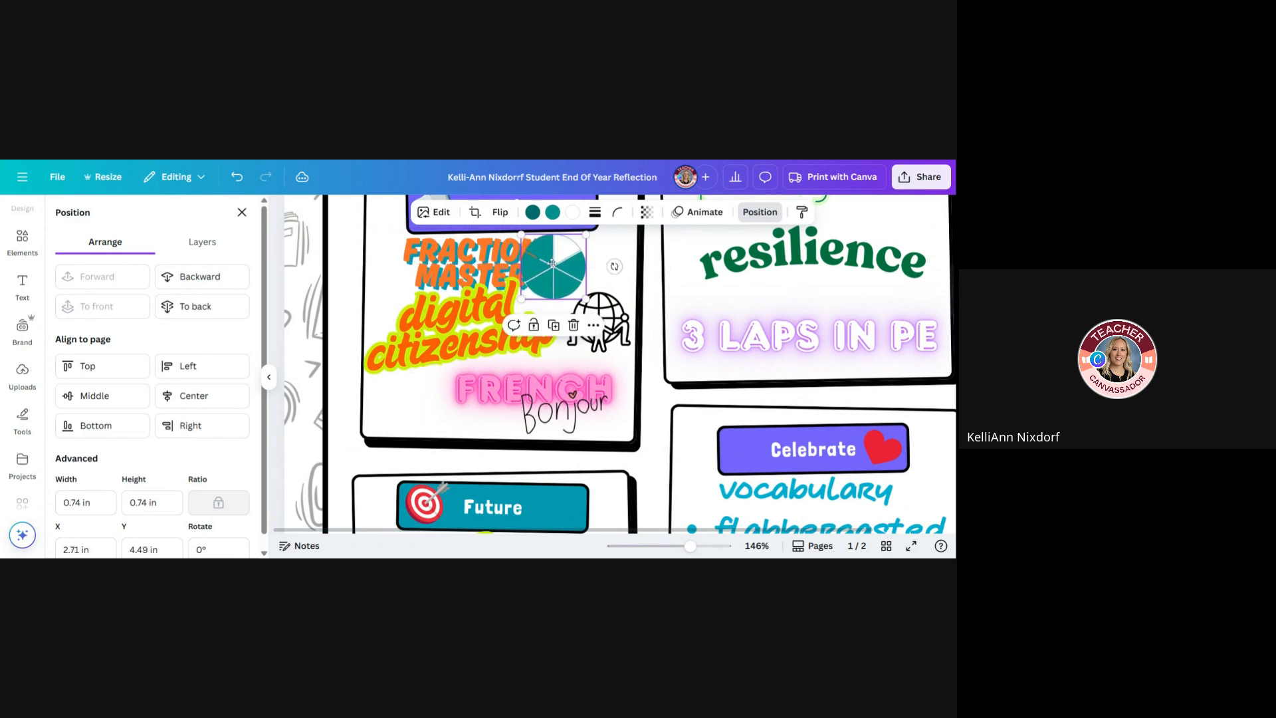
Set the teal pie graphic's transparency to 54 and nudge it slightly up and left over "FRACTION MASTER"
click(648, 217)
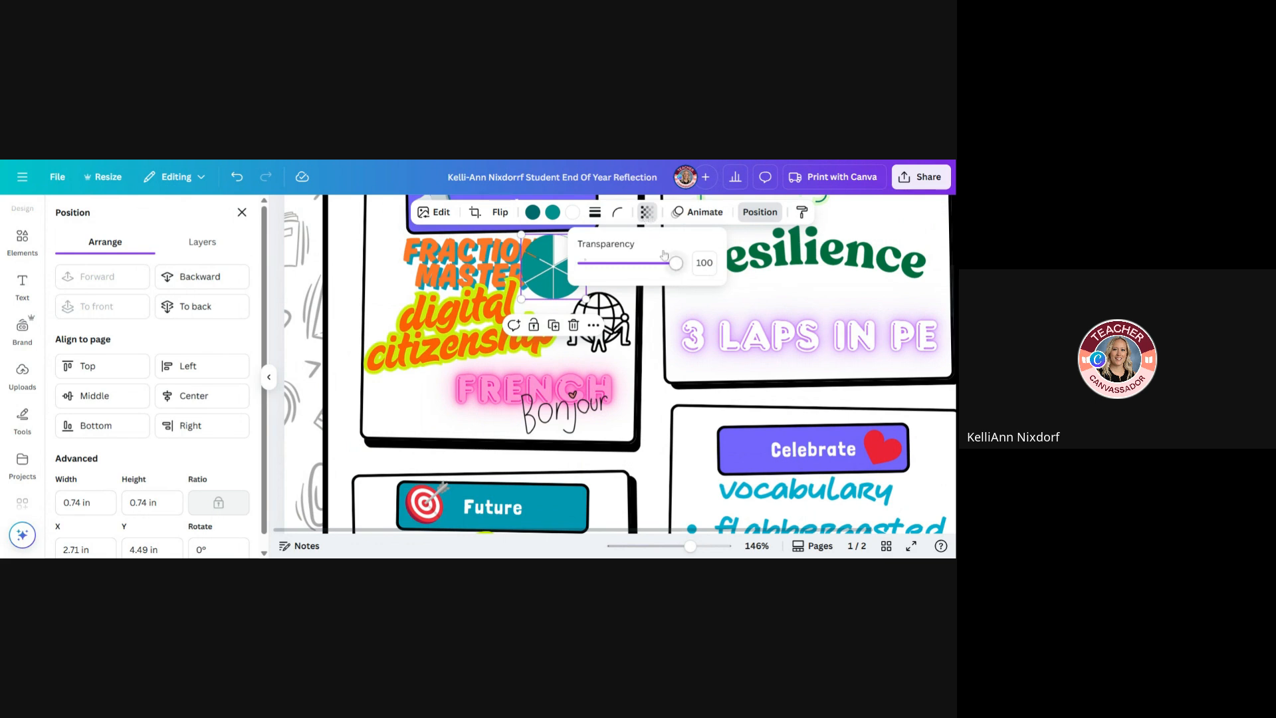
click(649, 216)
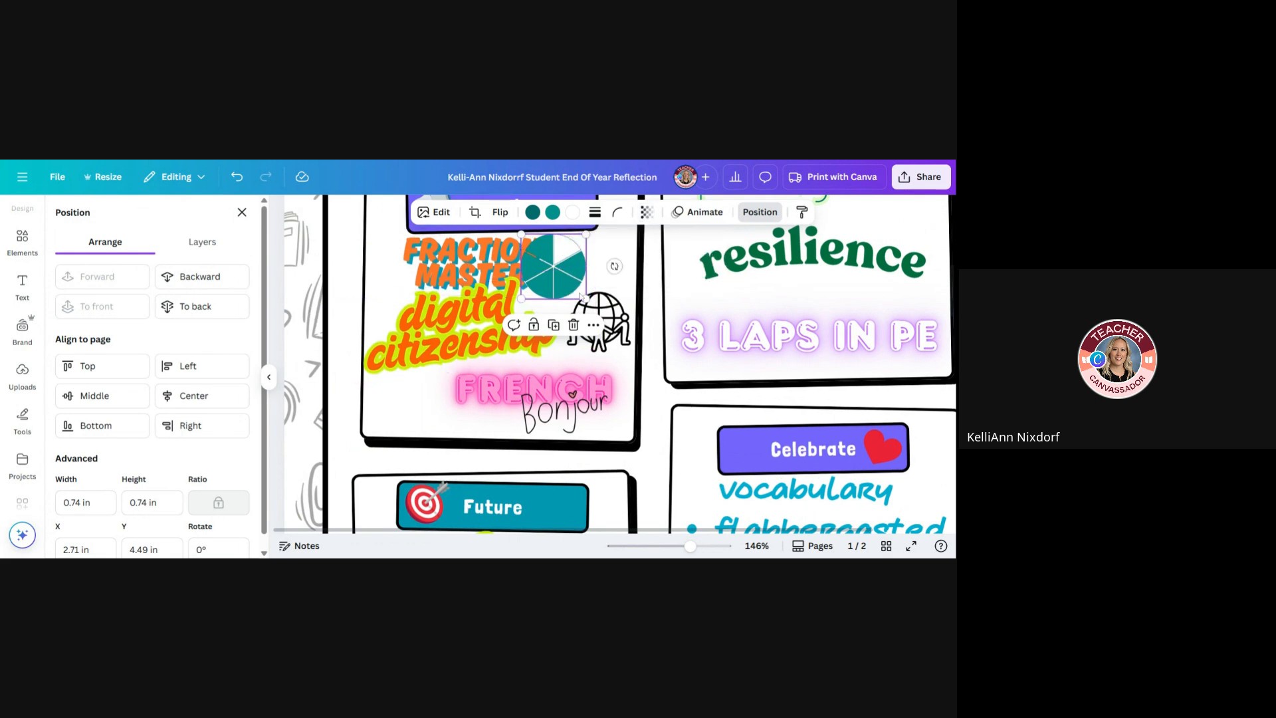
click(653, 216)
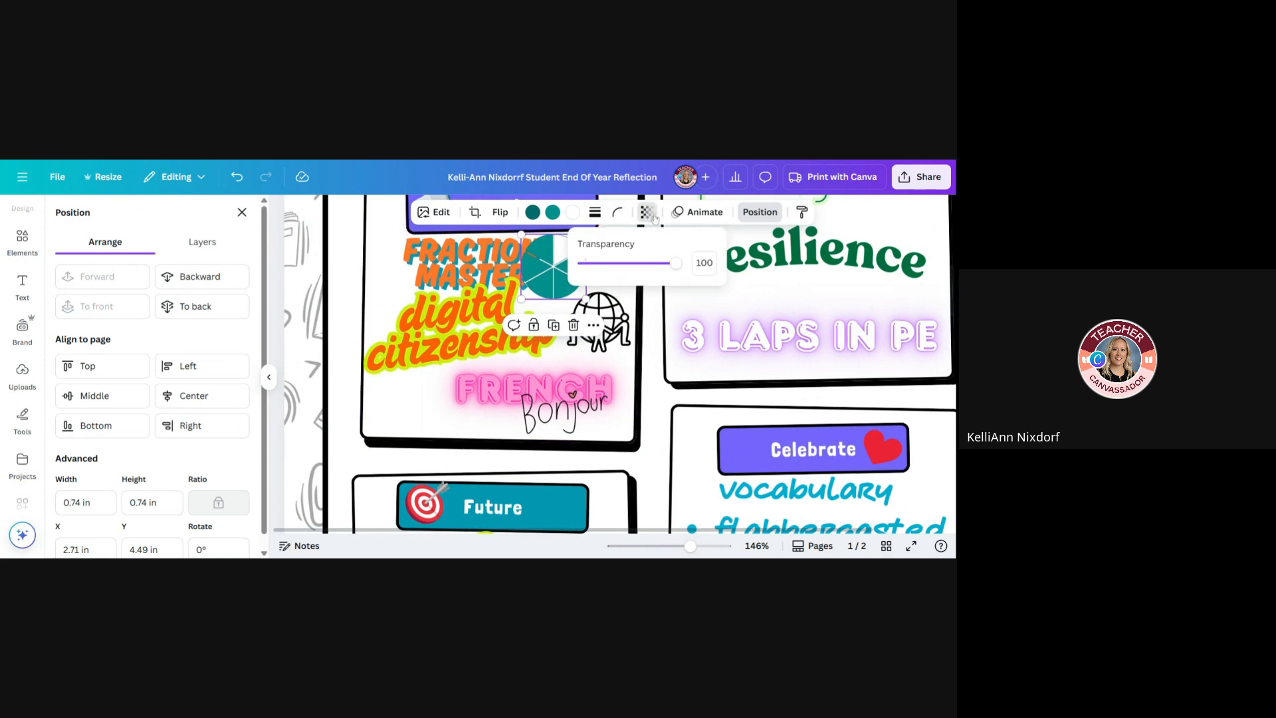
drag(677, 272, 635, 274)
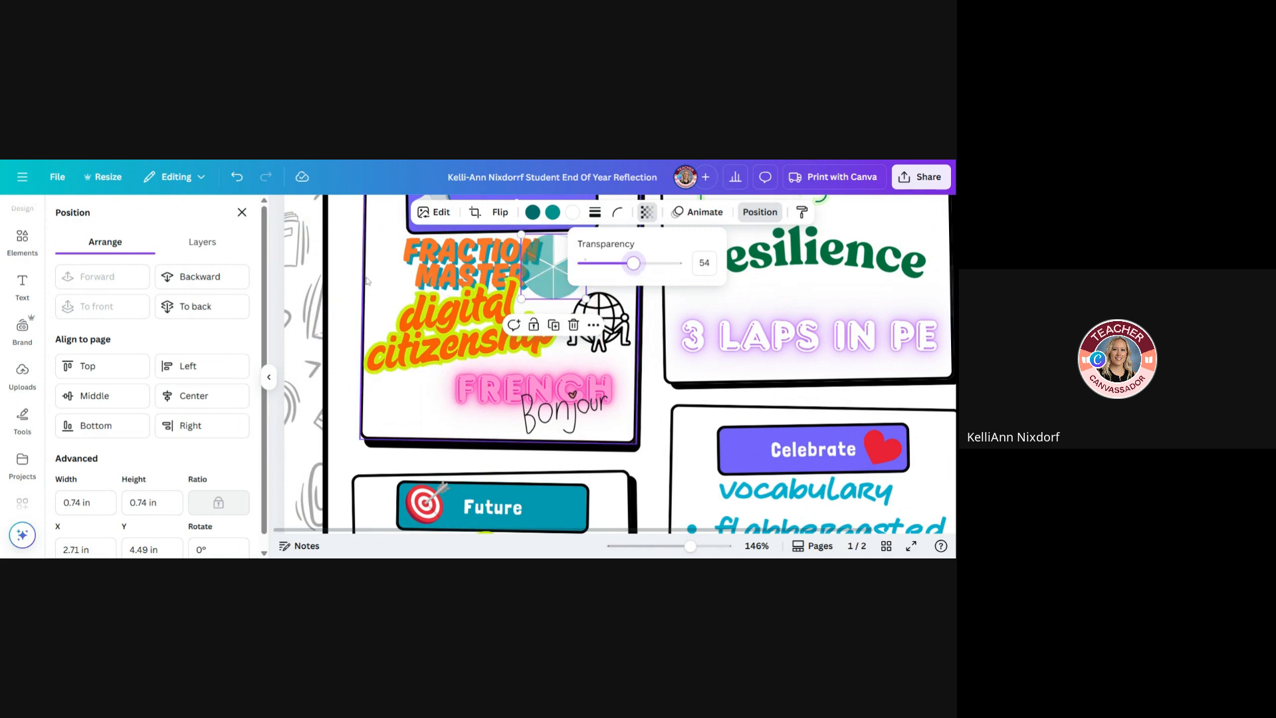
click(549, 280)
drag(557, 278, 552, 269)
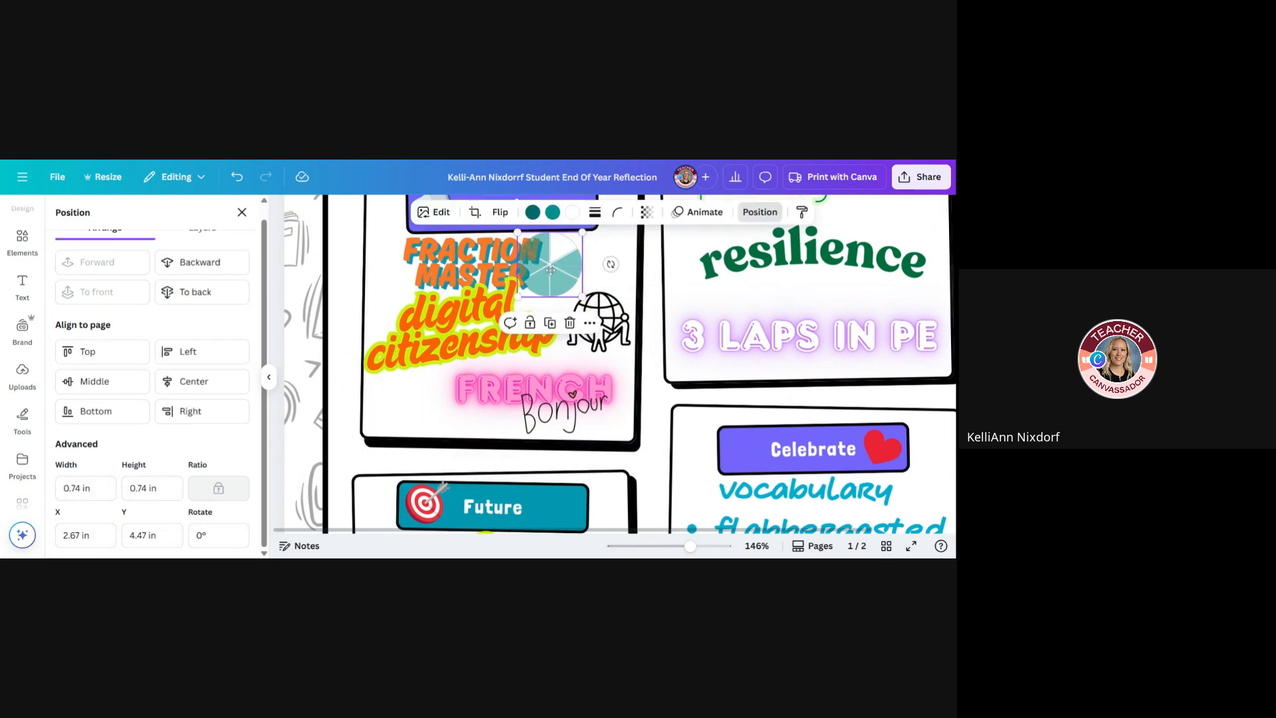
Nudge the "digital citizenship" text in the Learning box slightly down and left, away from "FRACTION MASTER"
click(641, 275)
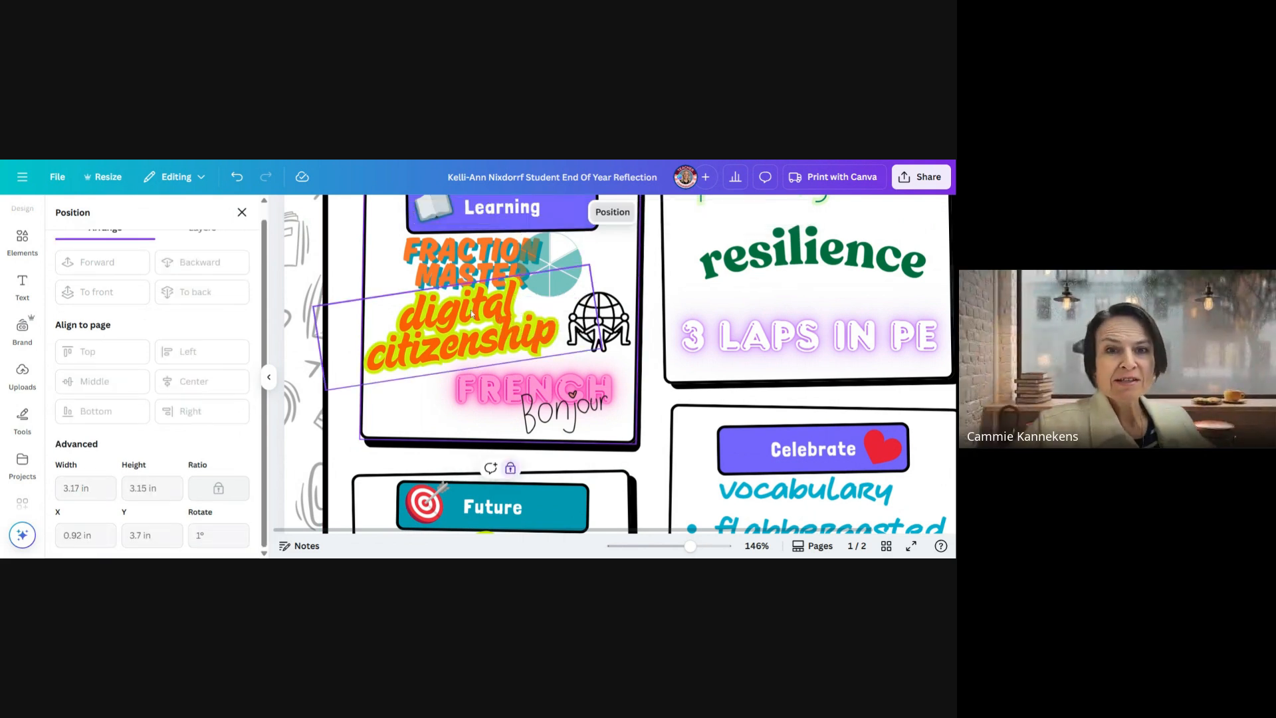
click(484, 324)
drag(484, 324, 480, 328)
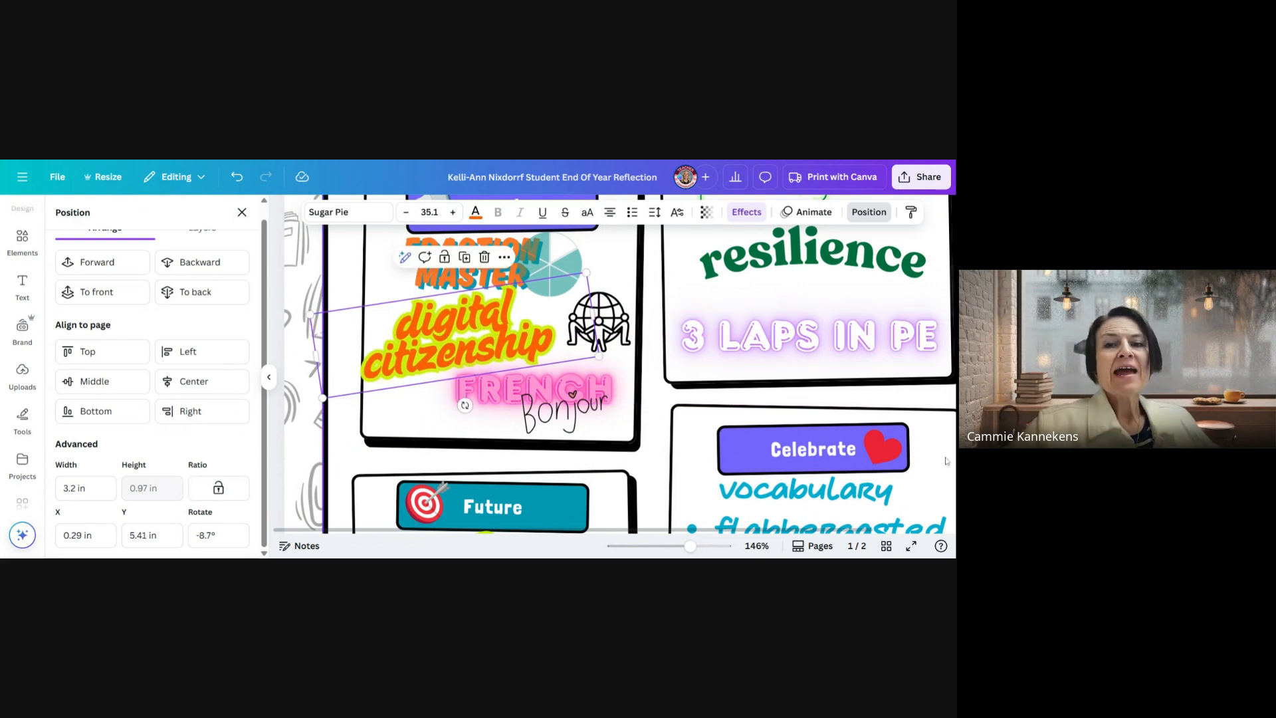
scroll(866, 448, up, 3)
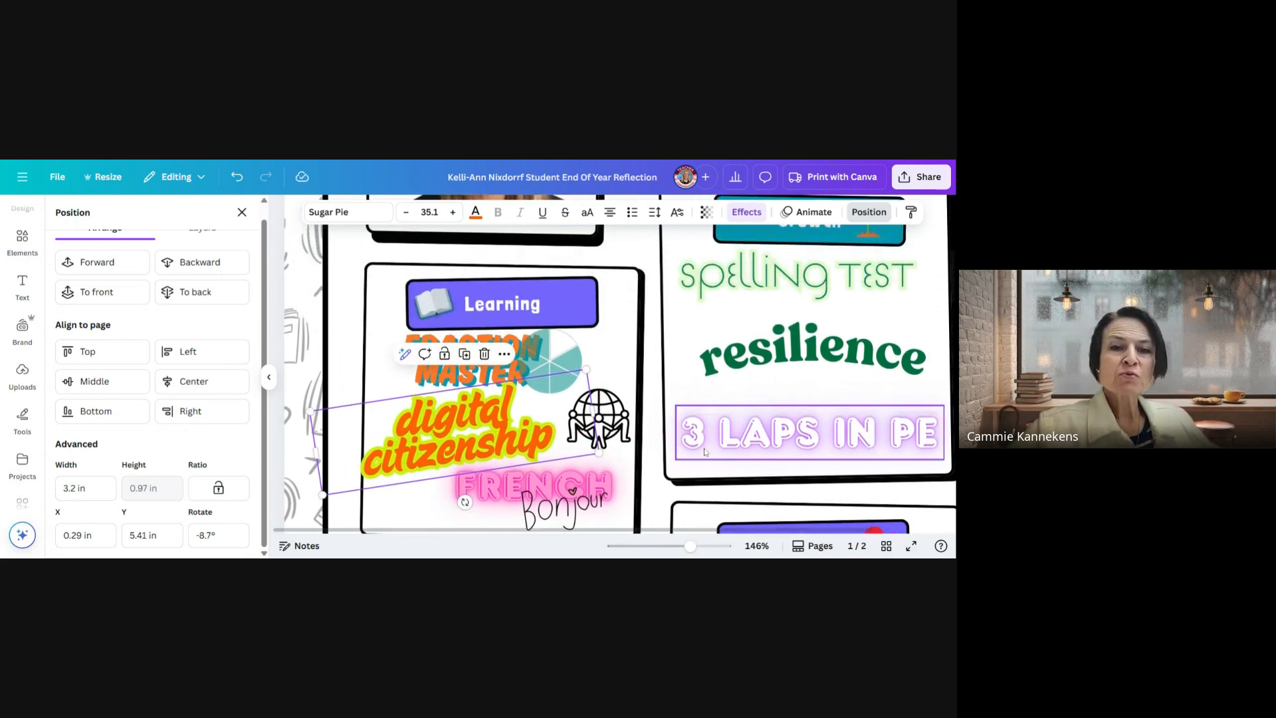
Copy Page 1 of the finished reflection design to the clipboard using the design's sharing options
click(268, 377)
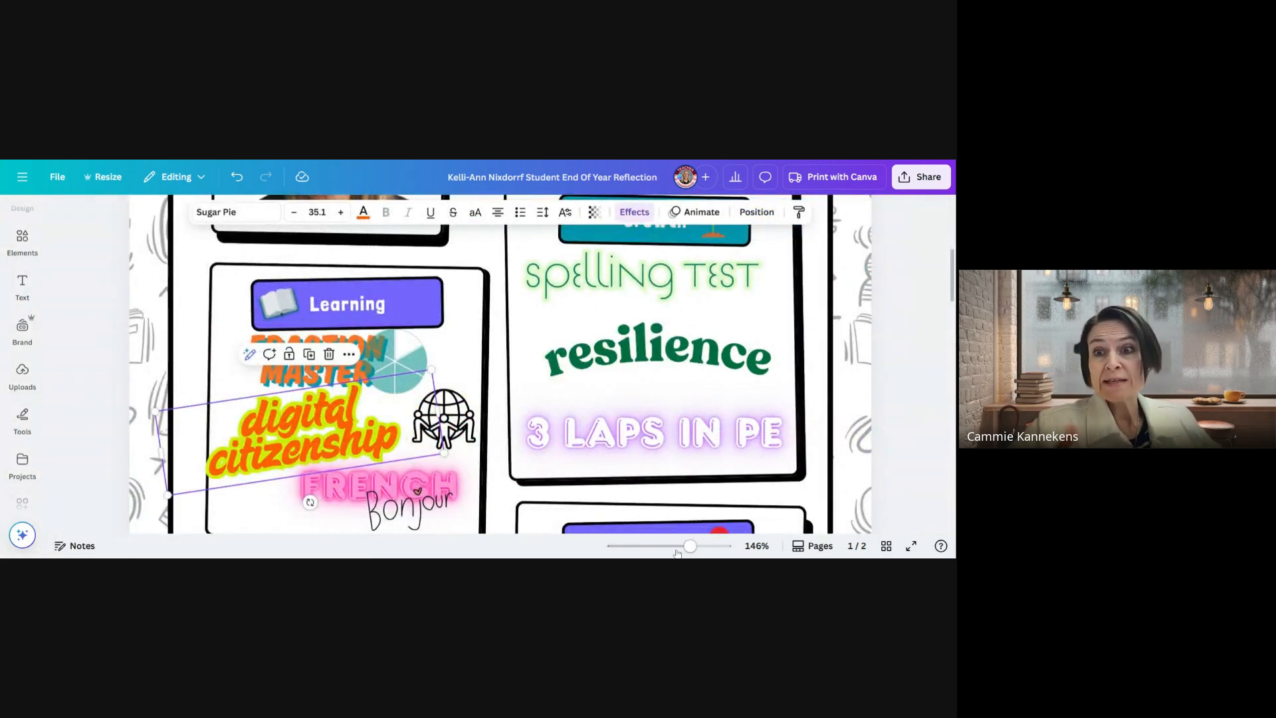
drag(689, 547, 658, 547)
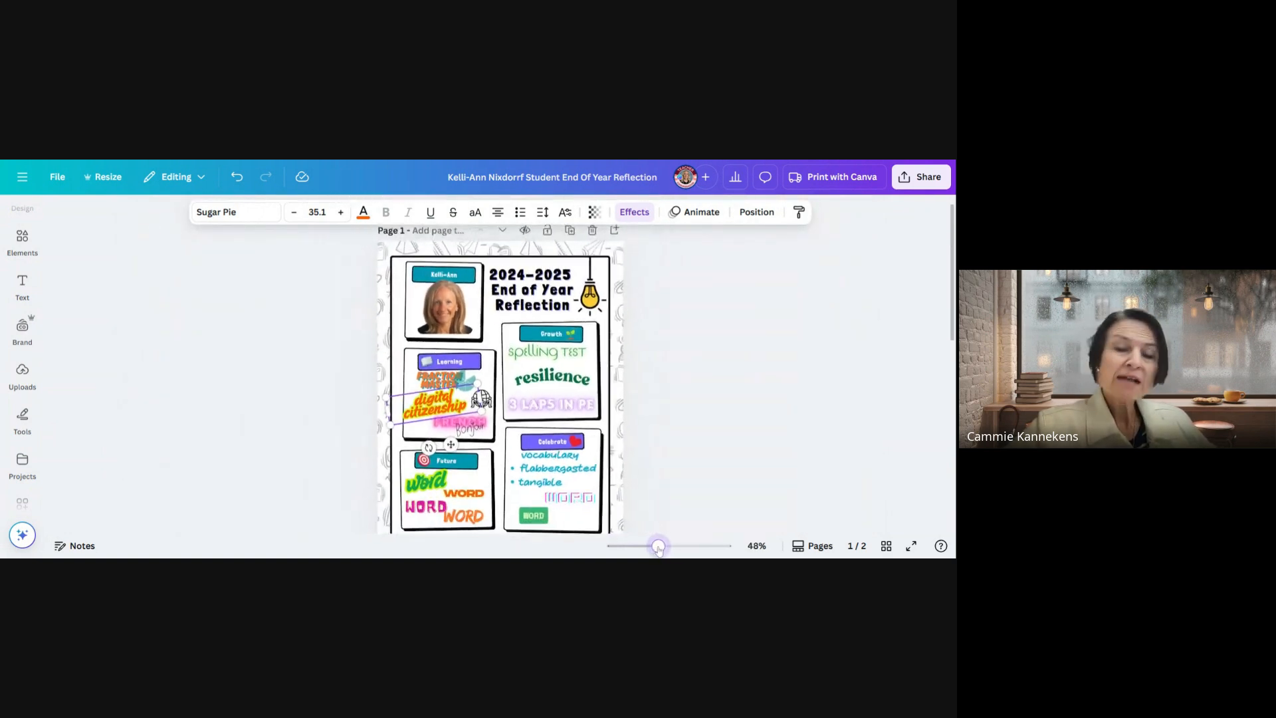
scroll(679, 470, down, 1)
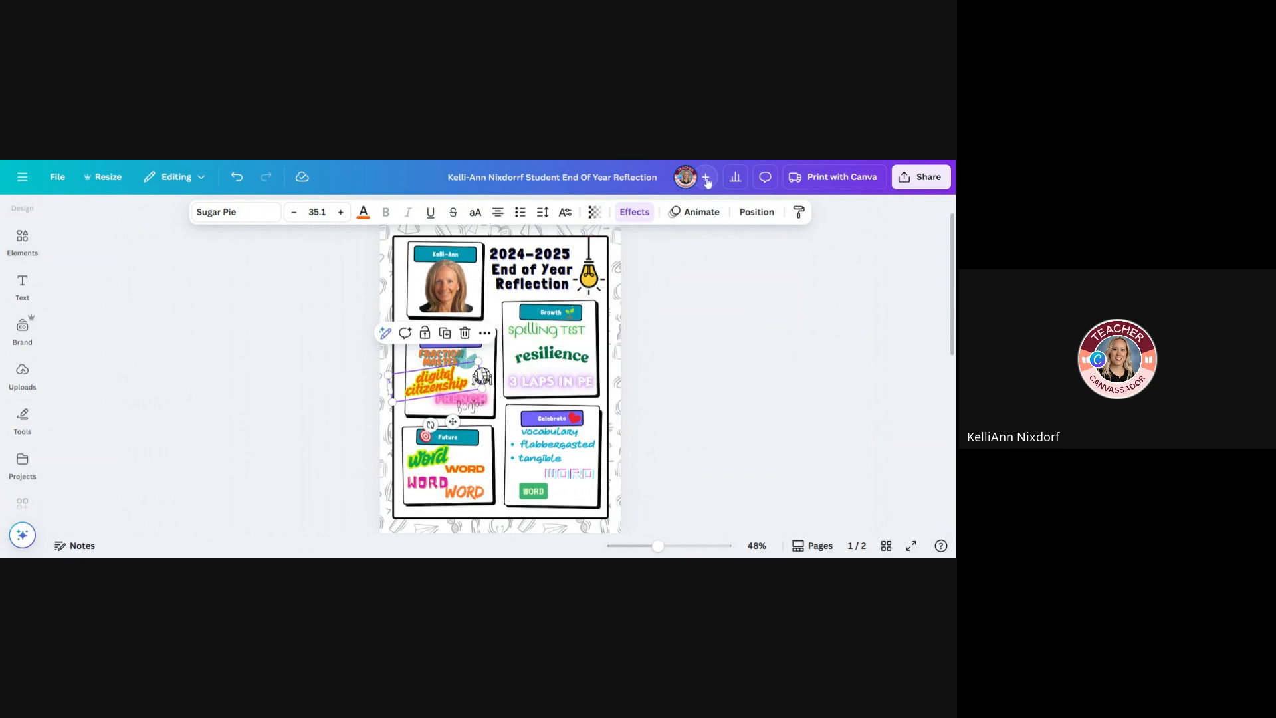
click(662, 413)
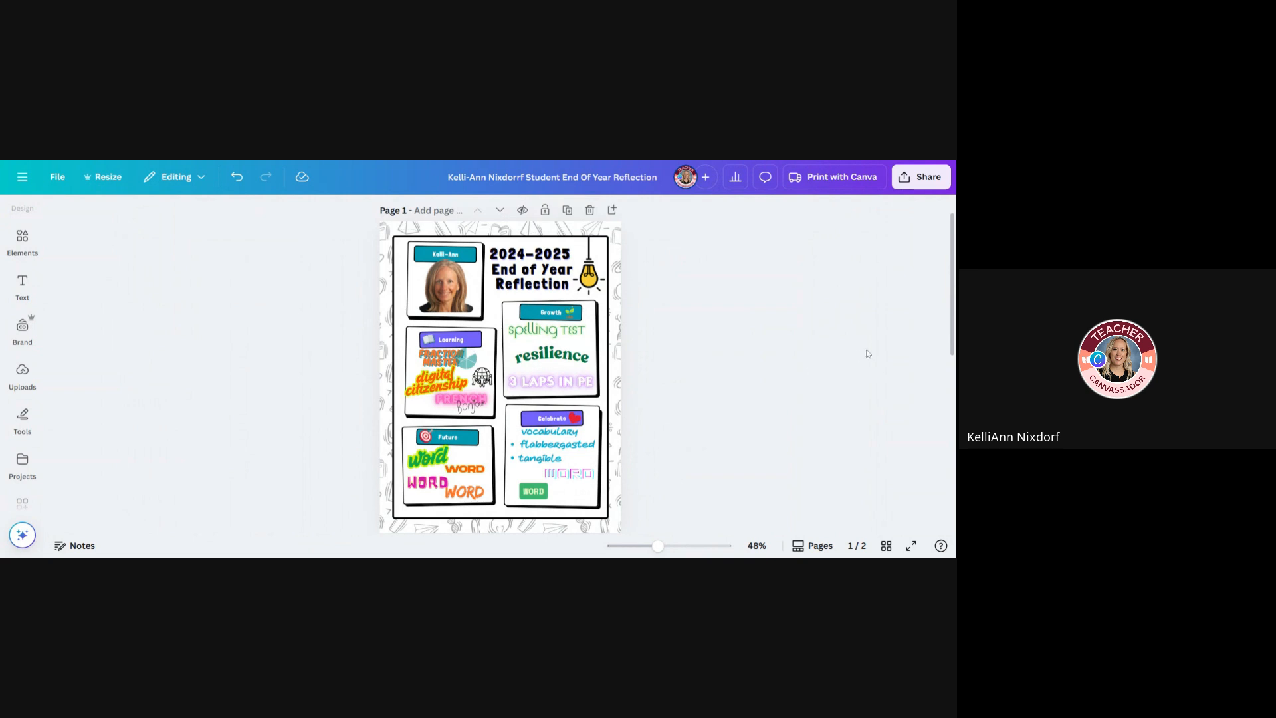
click(933, 176)
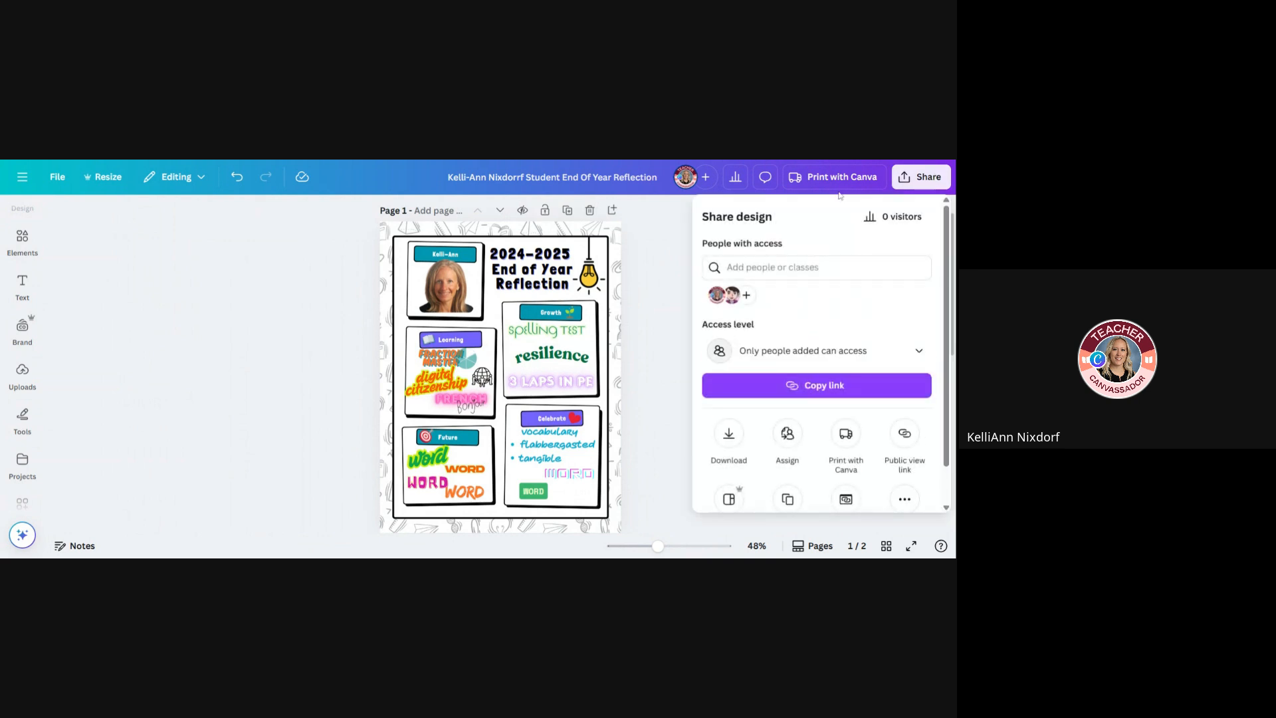
scroll(761, 319, down, 1)
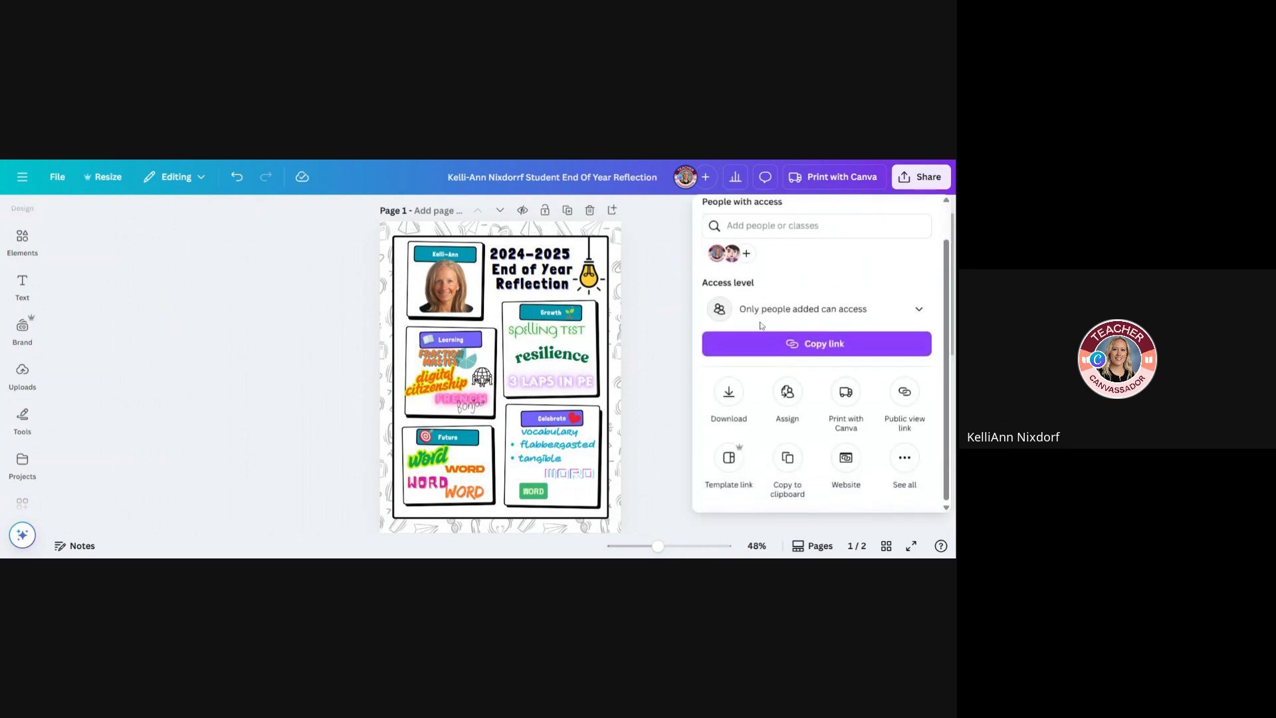
click(787, 458)
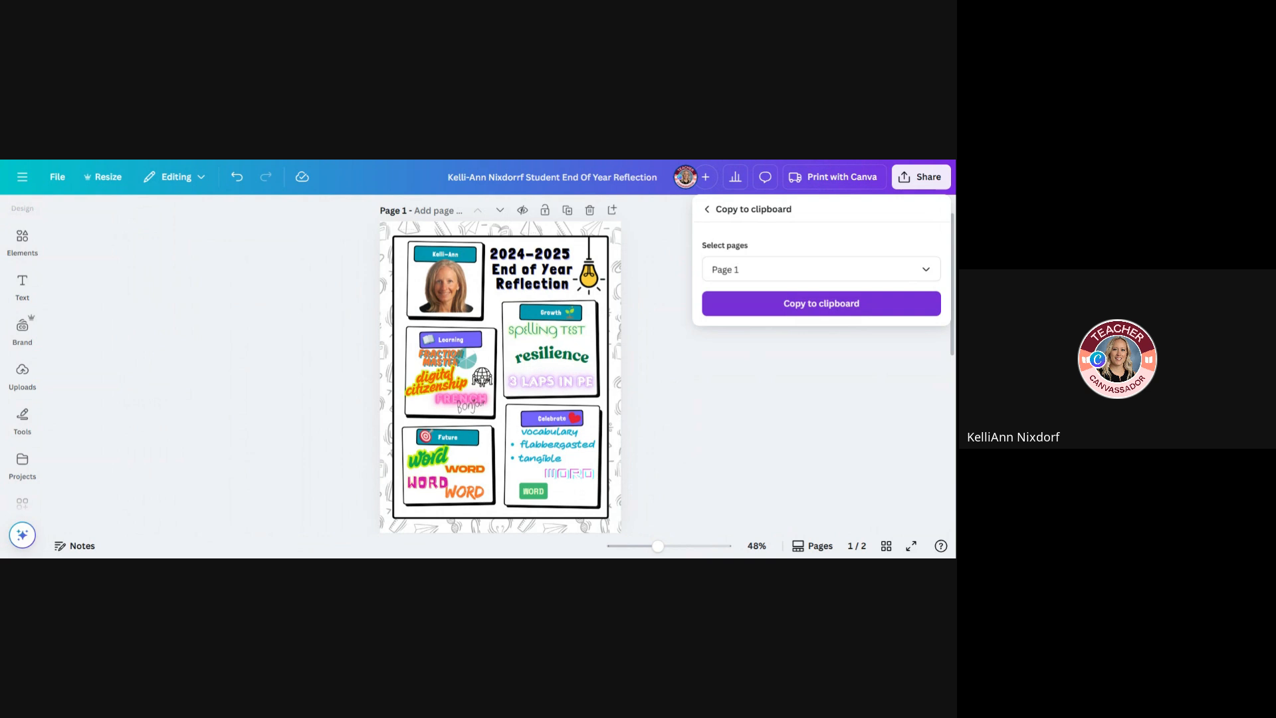
click(854, 307)
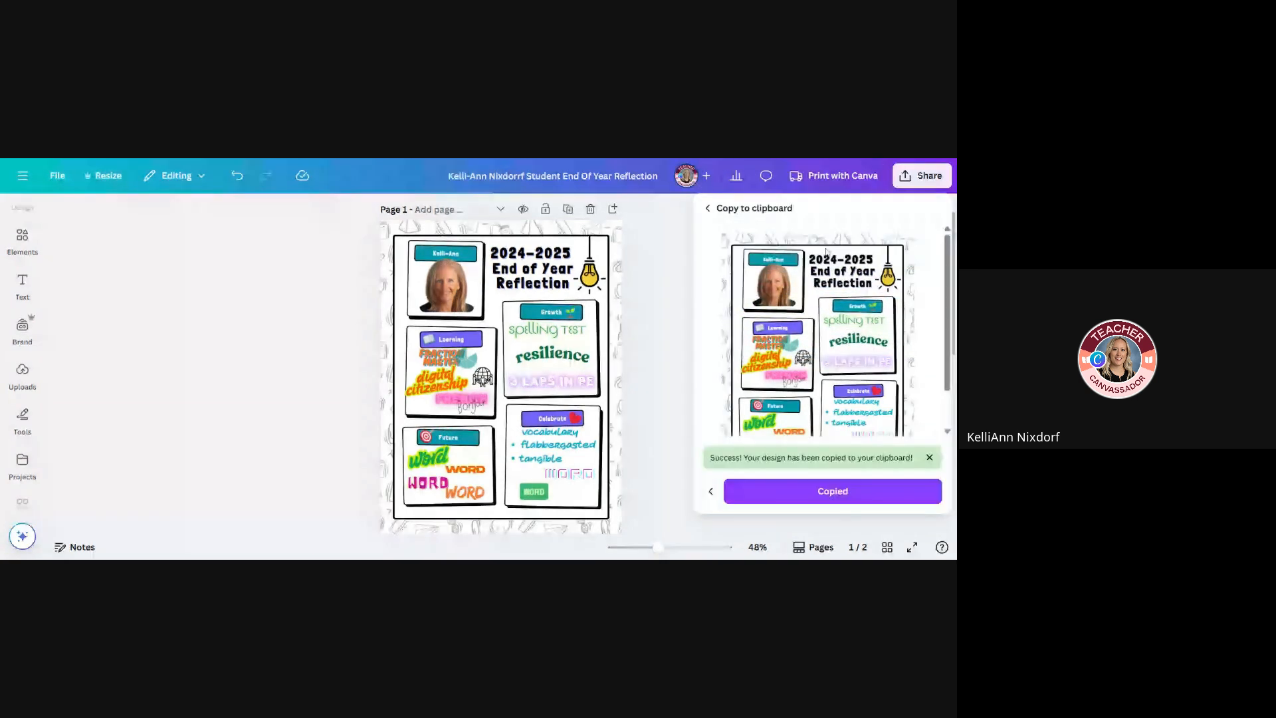
click(850, 494)
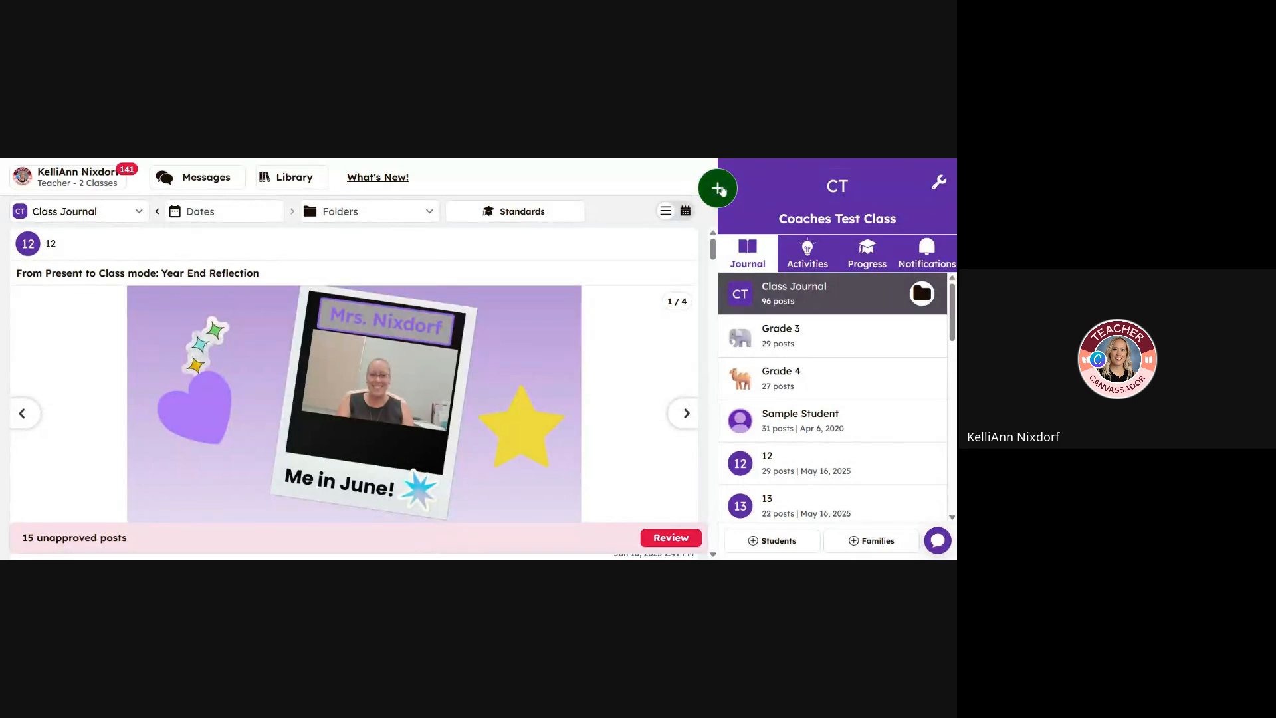
Switch to the Coaches Test Class journal, start a student journal drawing and paste the copied reflection page onto it
click(723, 191)
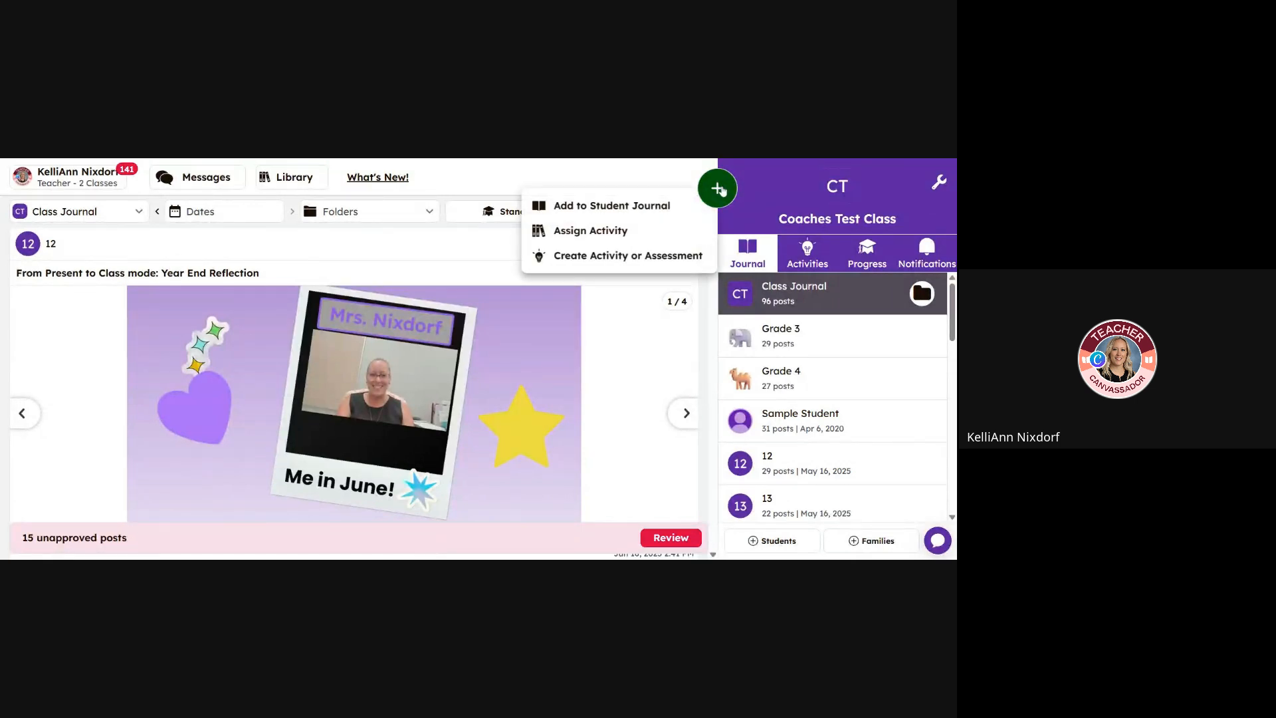
click(628, 205)
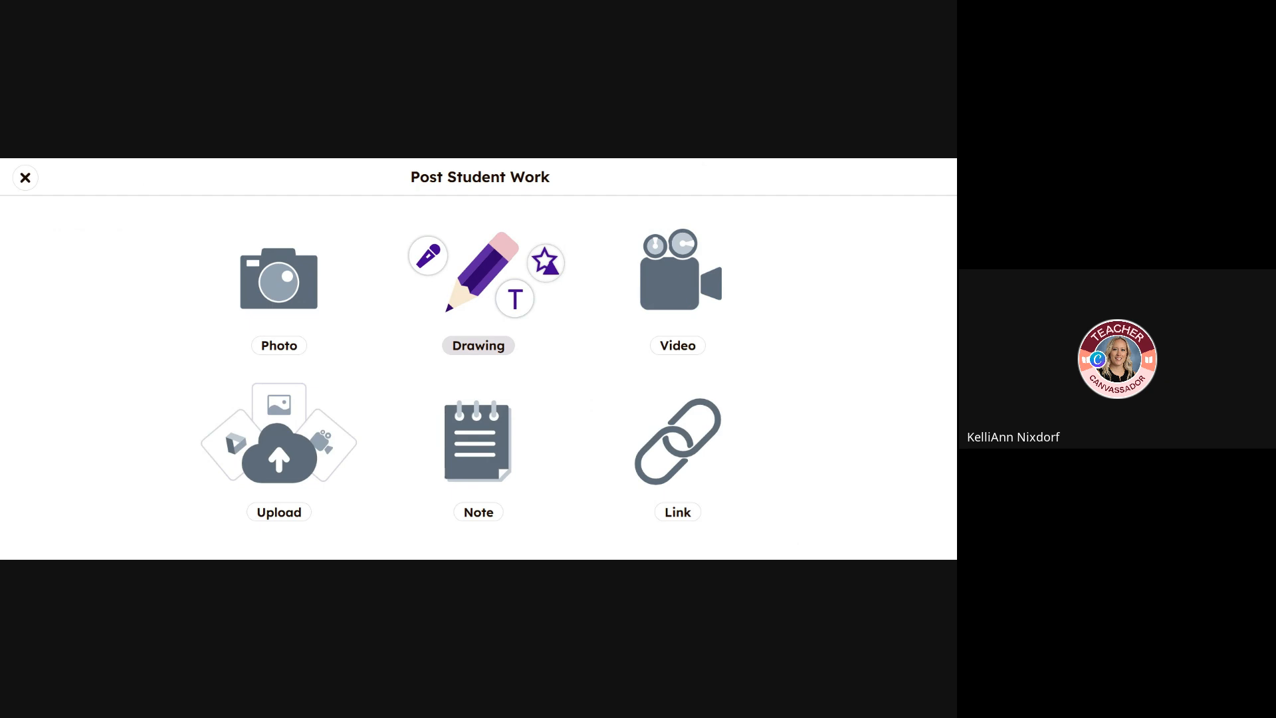
click(478, 283)
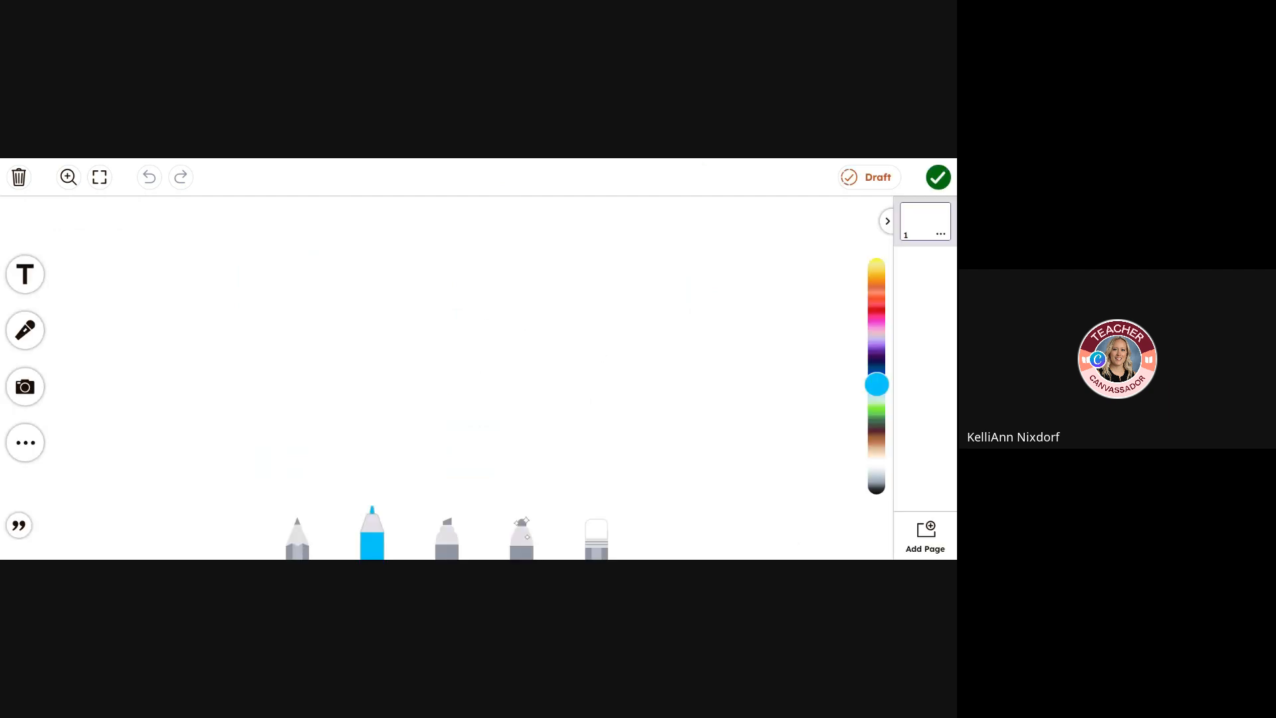
key(ctrl+v)
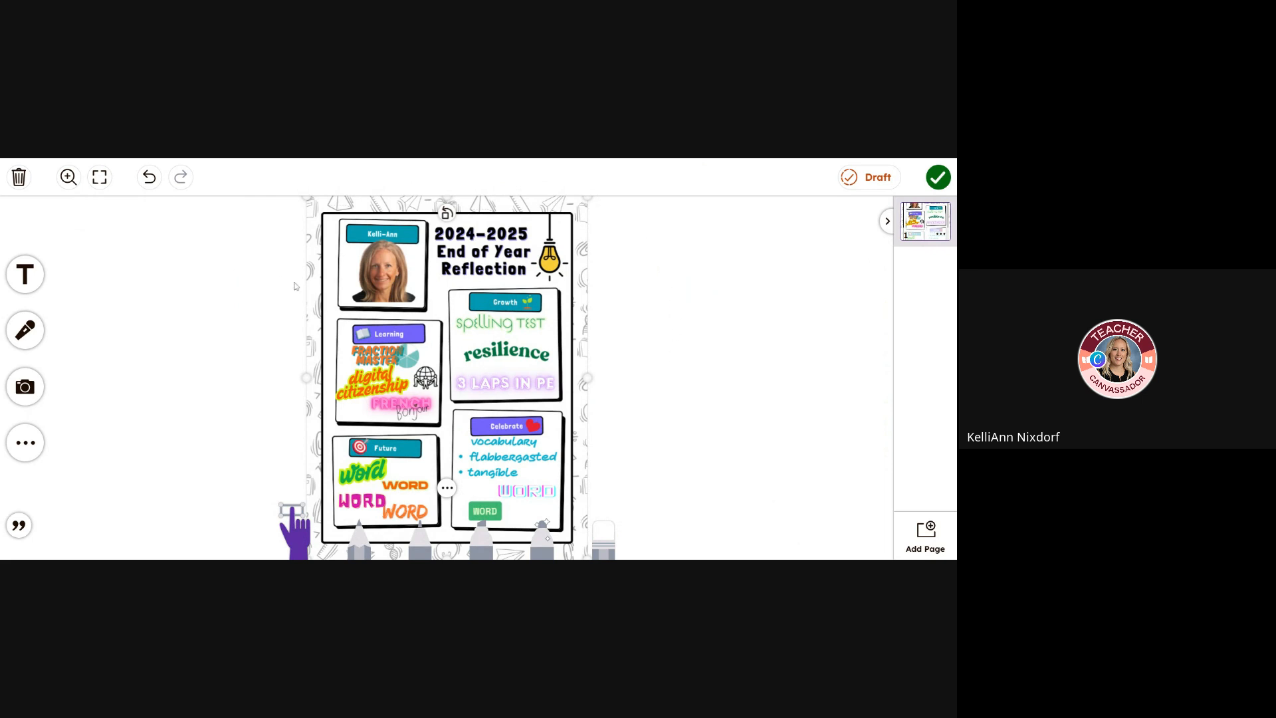
Add an empty text box beside the pasted reflection page, move it to the page's left, and delete it
click(36, 276)
drag(495, 324, 231, 275)
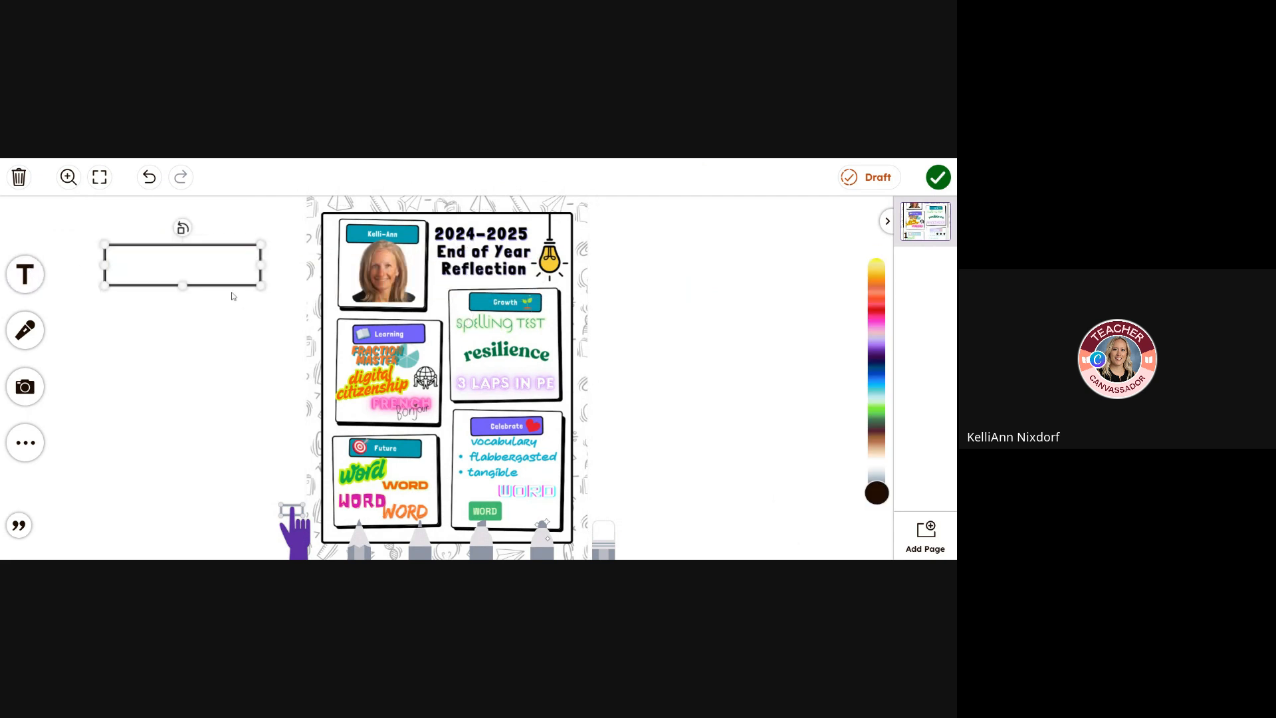
click(214, 313)
click(205, 268)
key(Delete)
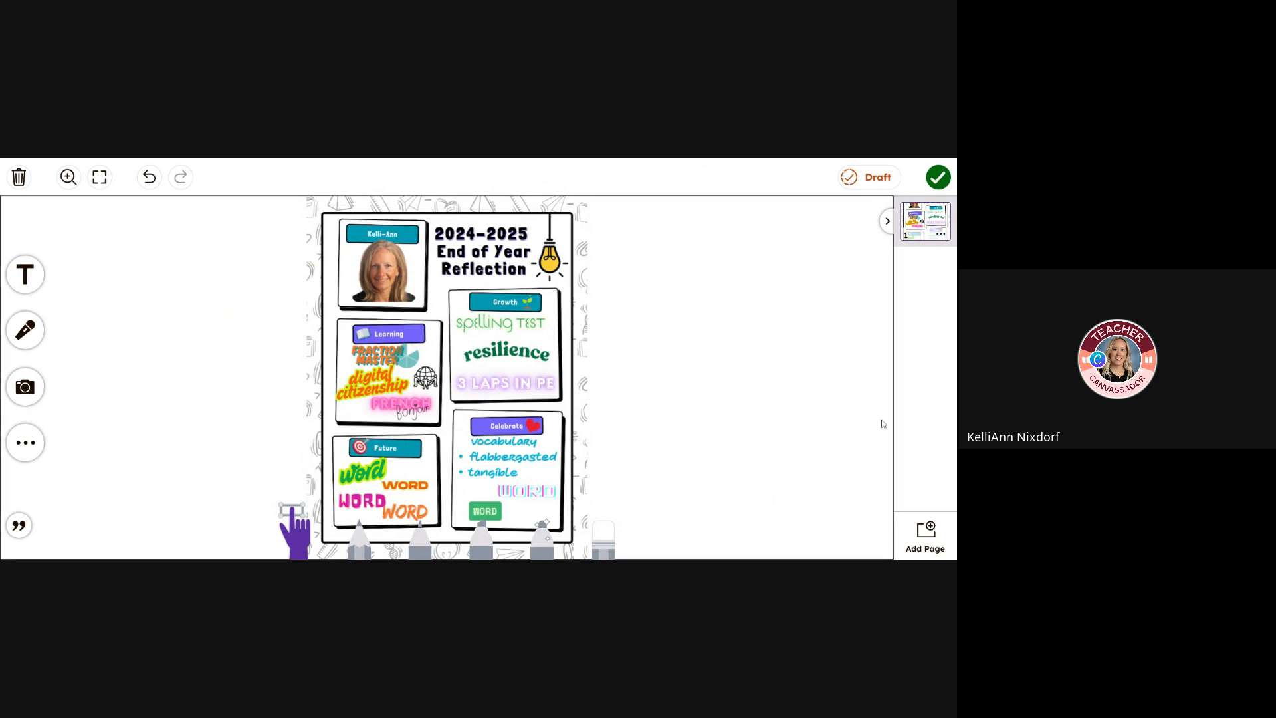
Finish the drawing, assign it to the Grade 3 student group and post it without choosing a folder
click(938, 180)
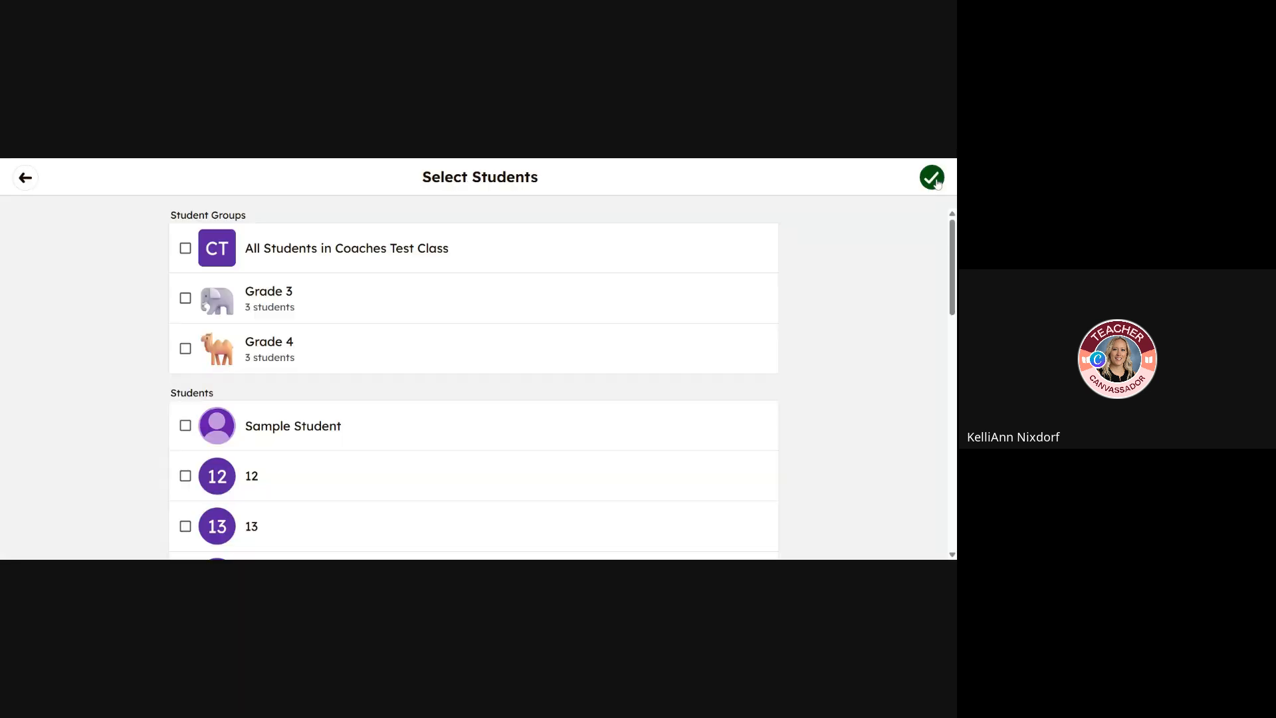
click(199, 249)
click(193, 256)
click(186, 297)
click(932, 181)
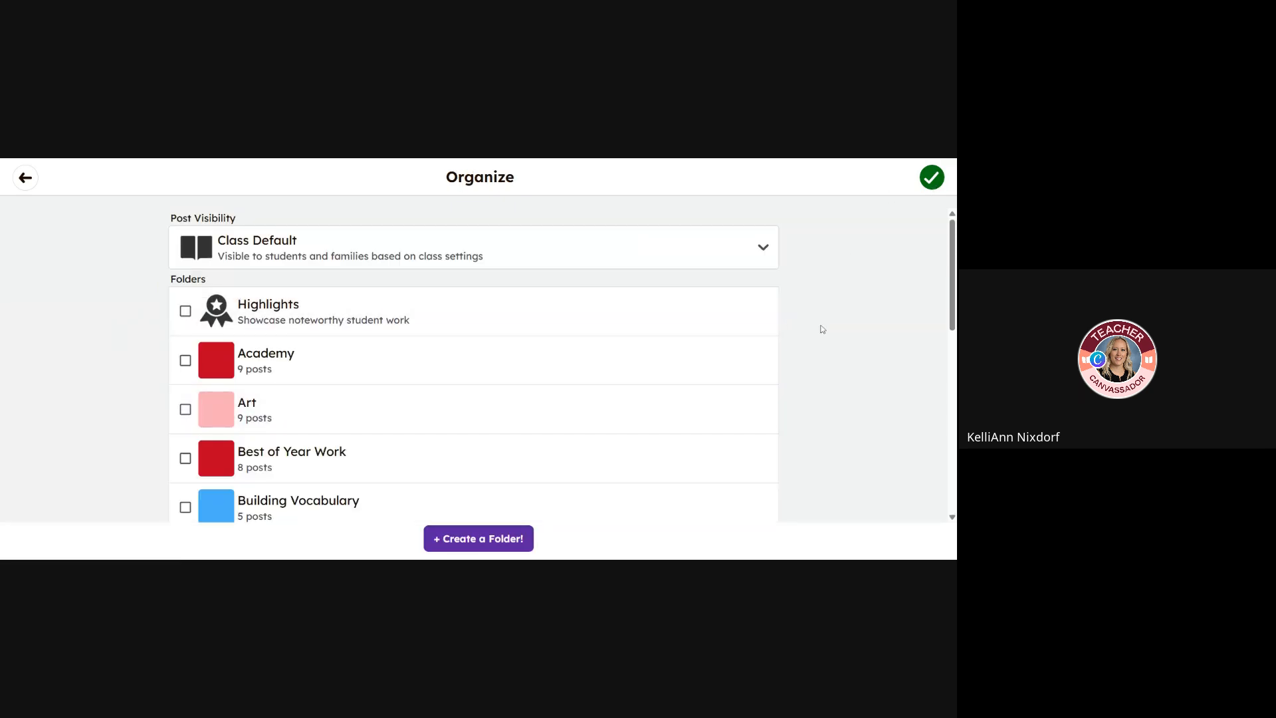
click(933, 176)
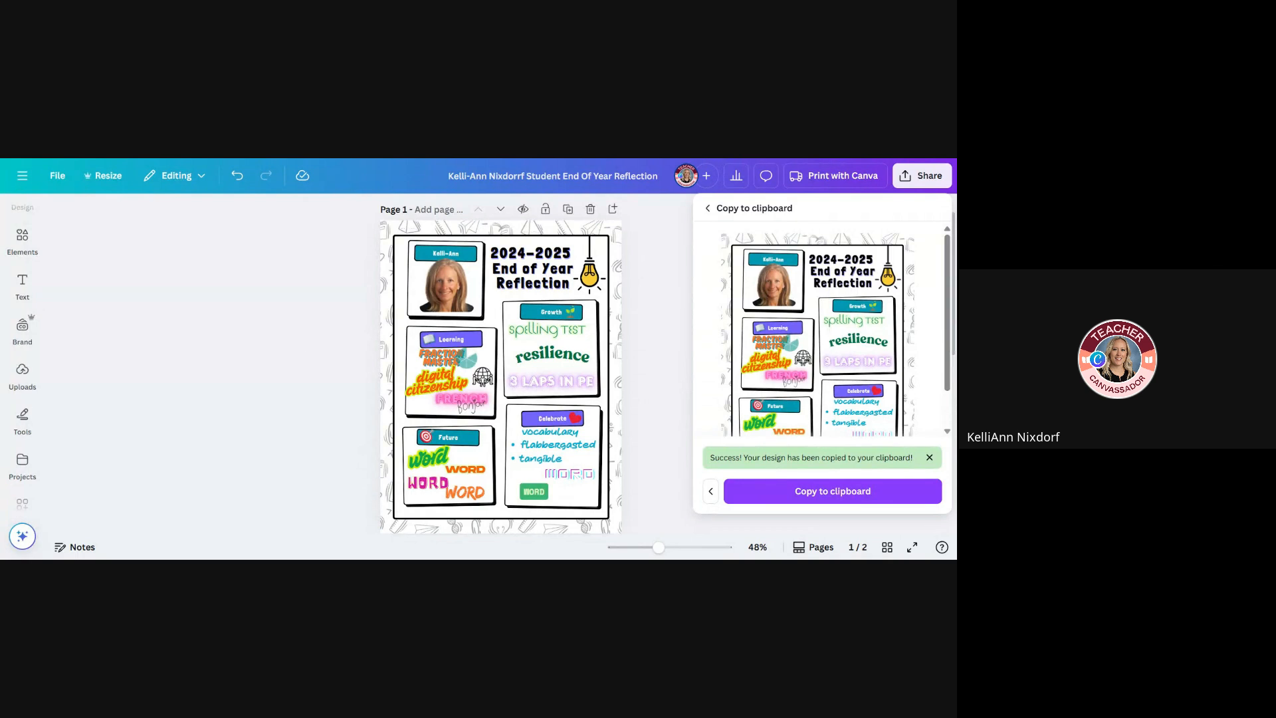
Switch back to Canva and set the reflection design's download file type to PDF Standard
click(629, 256)
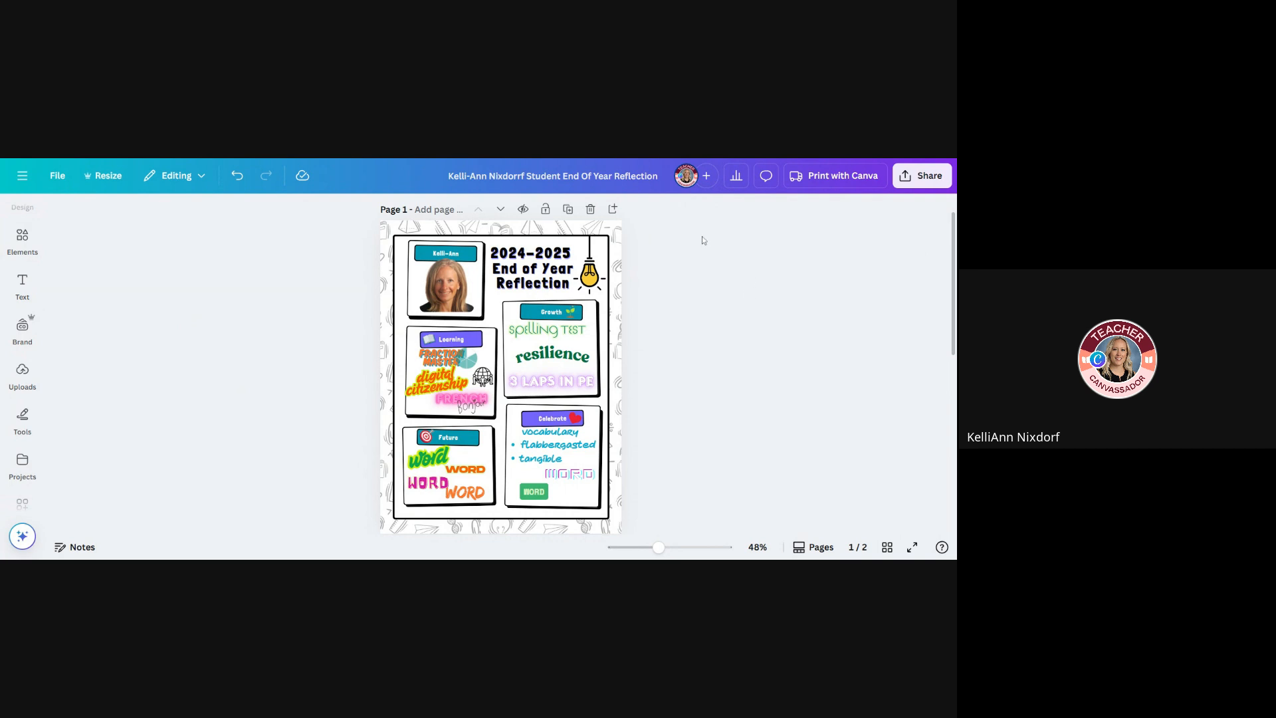
click(928, 176)
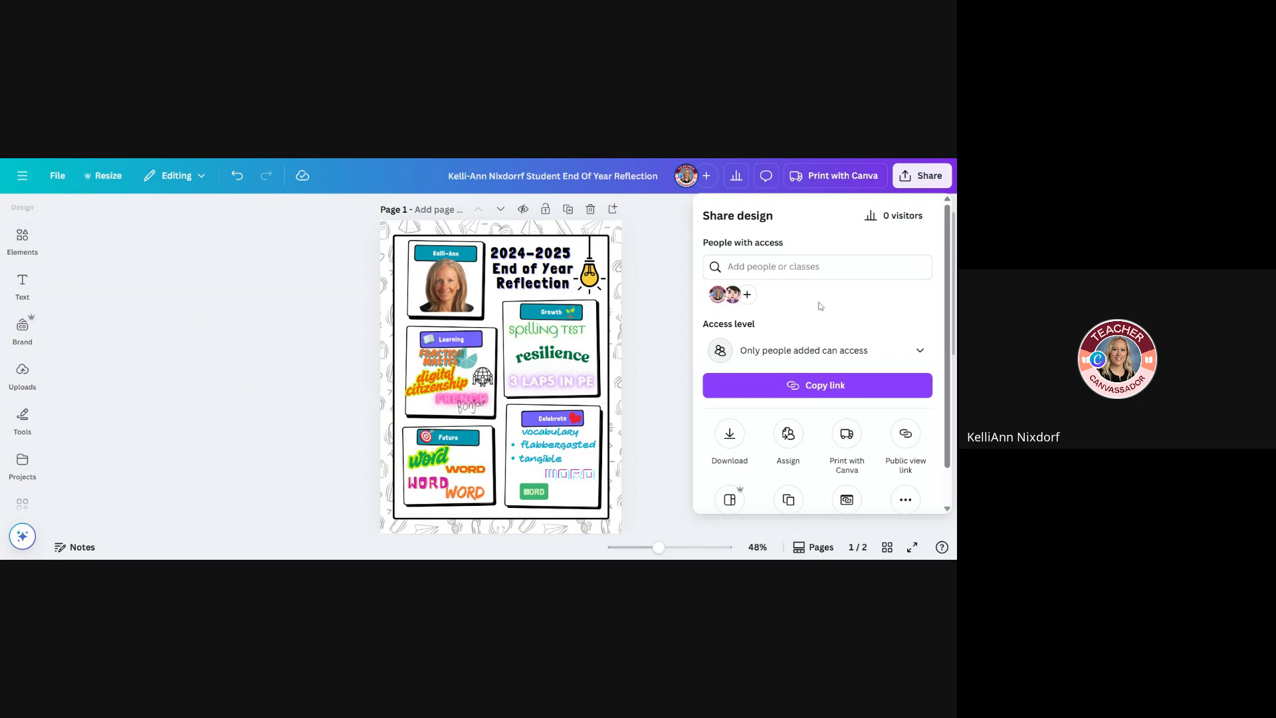
scroll(801, 316, down, 2)
click(731, 392)
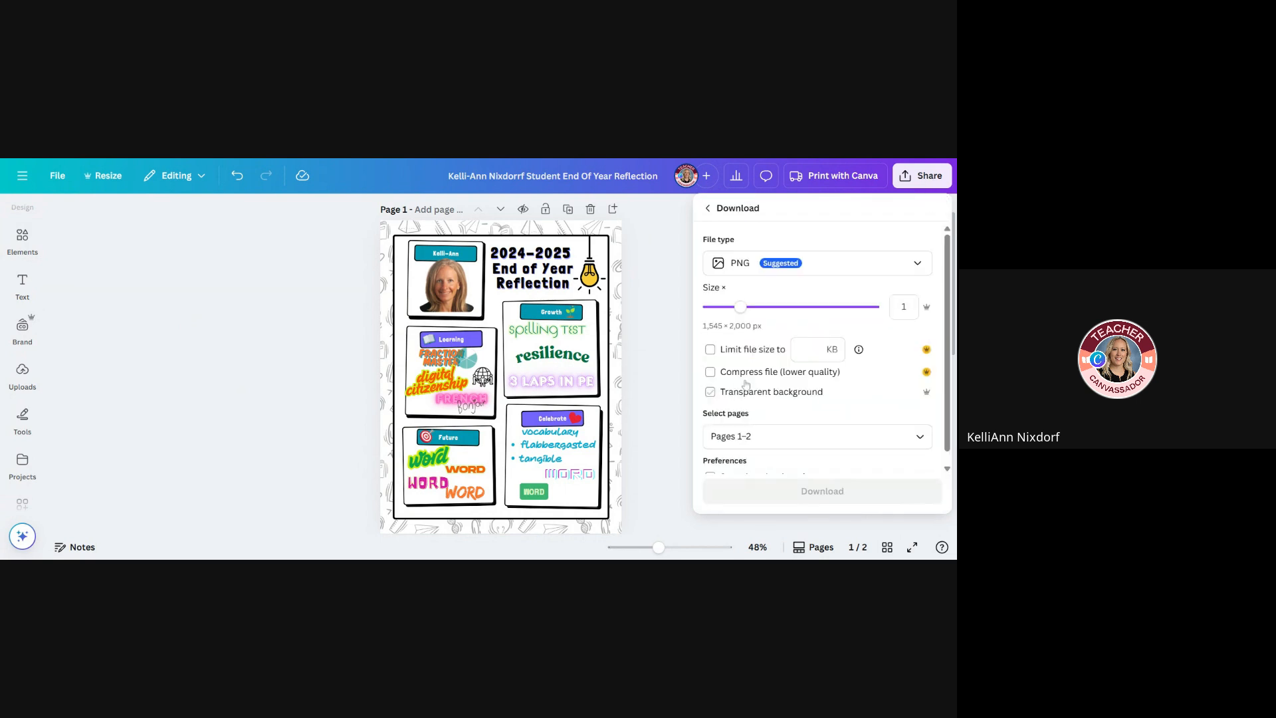
click(836, 274)
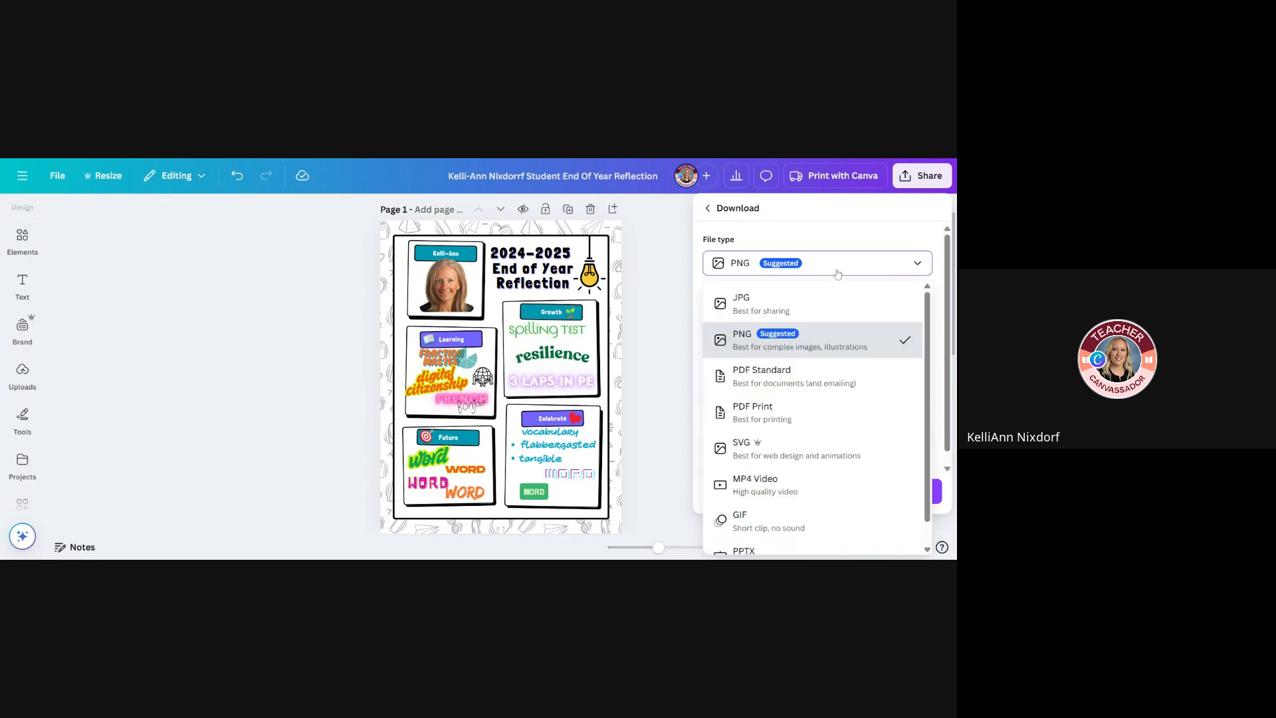
click(754, 377)
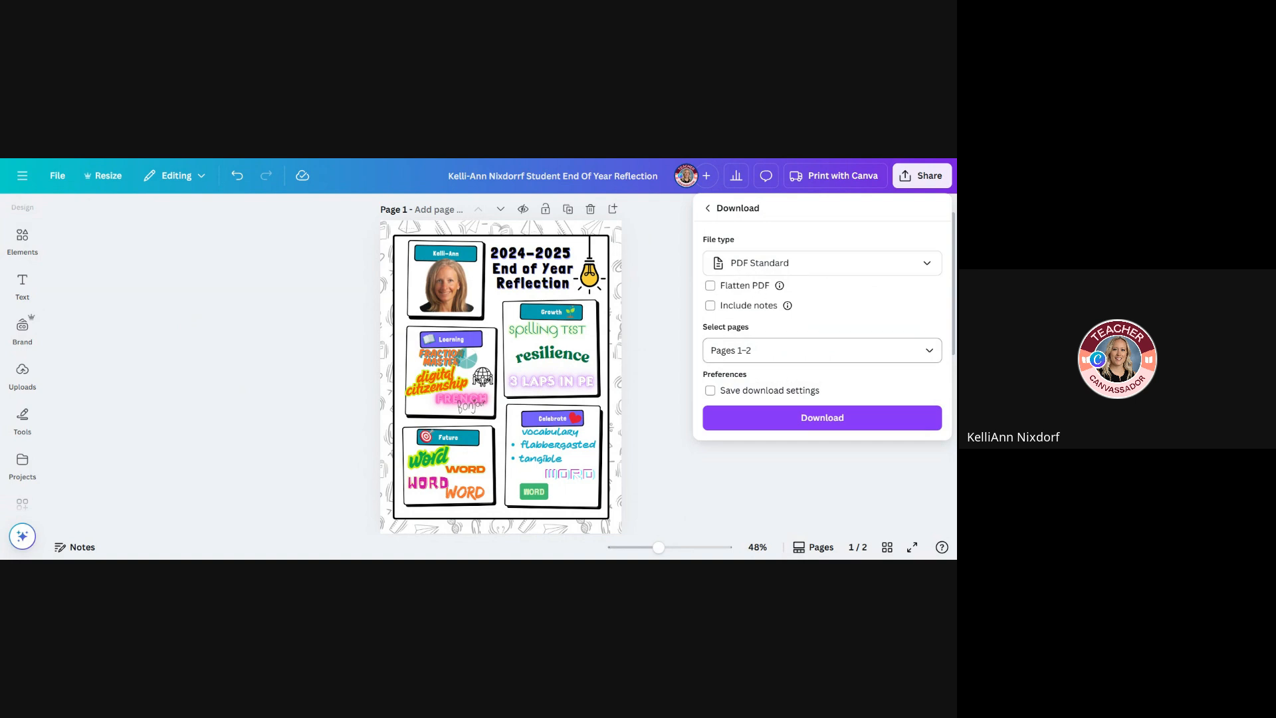
Limit the PDF to the current page (Page 1) and download it
click(930, 350)
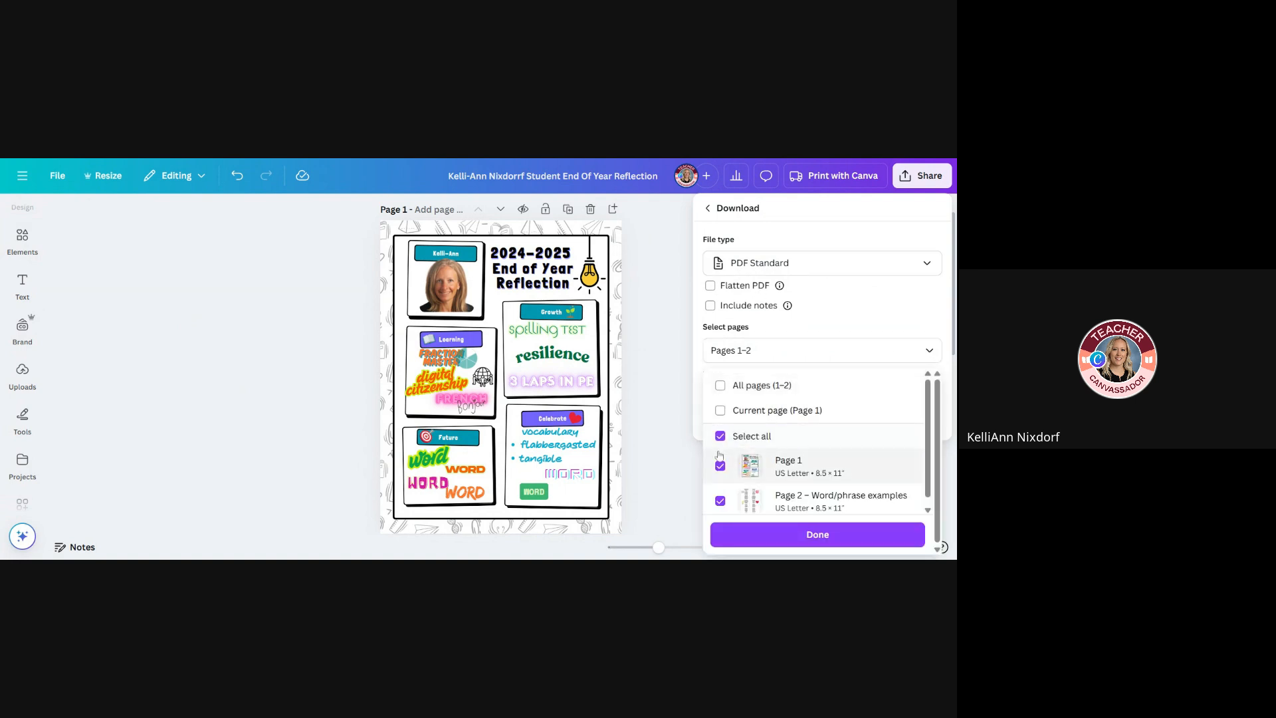
click(720, 411)
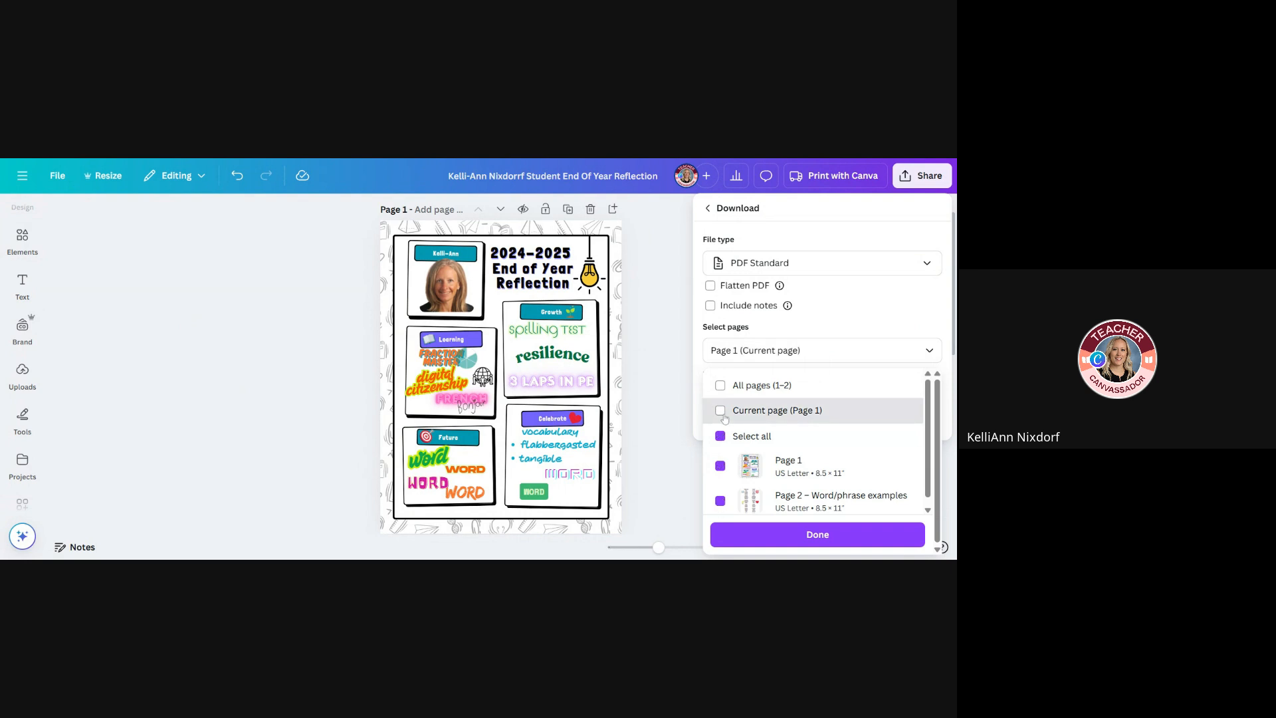
click(821, 534)
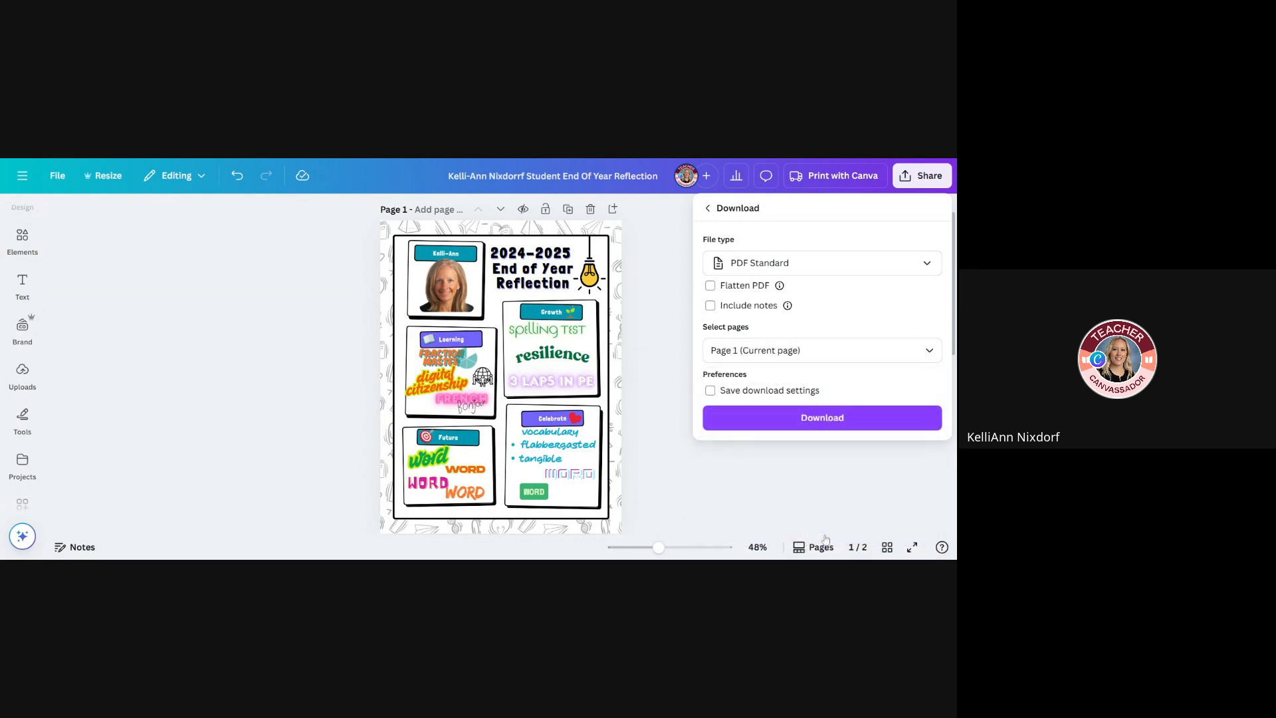
click(831, 419)
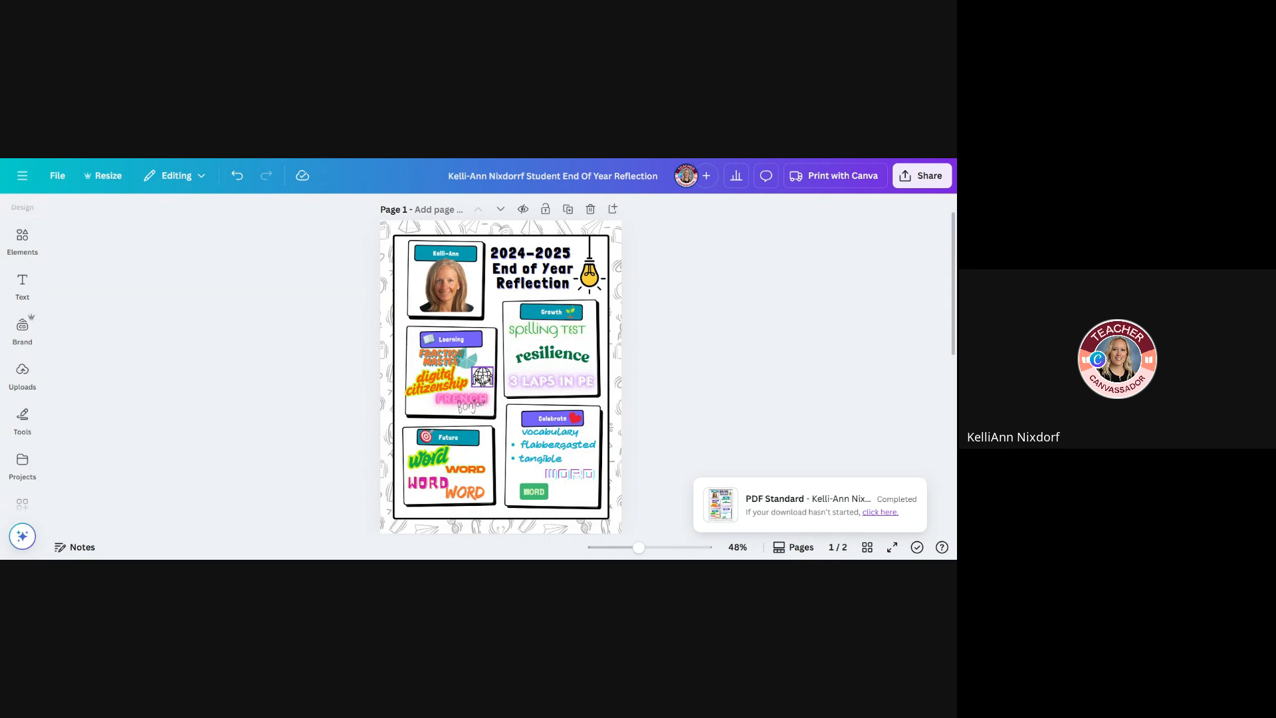
click(483, 378)
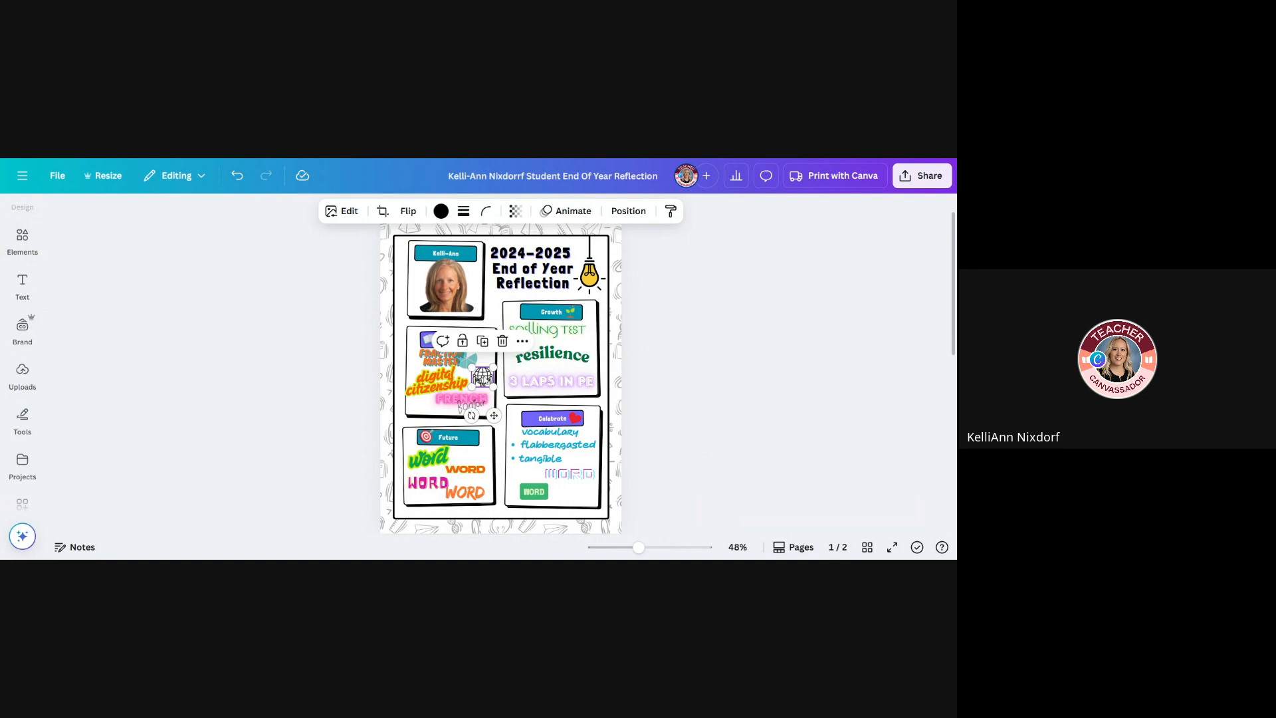
click(676, 379)
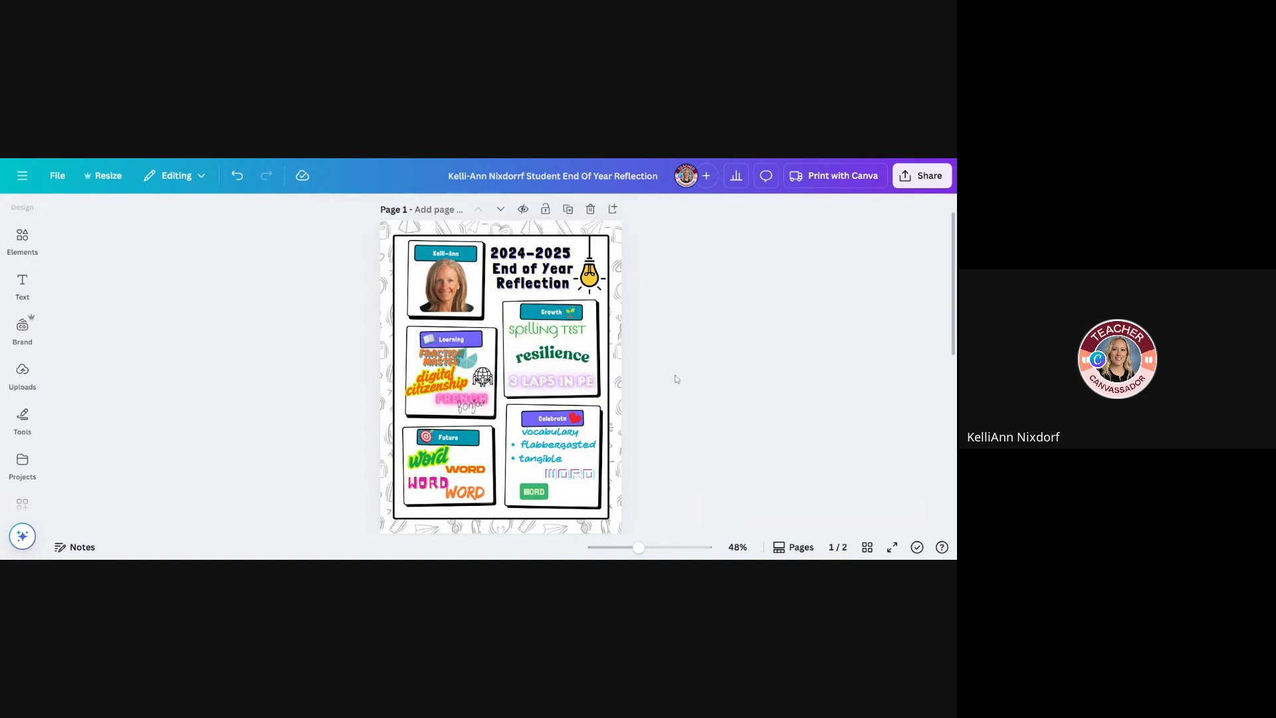